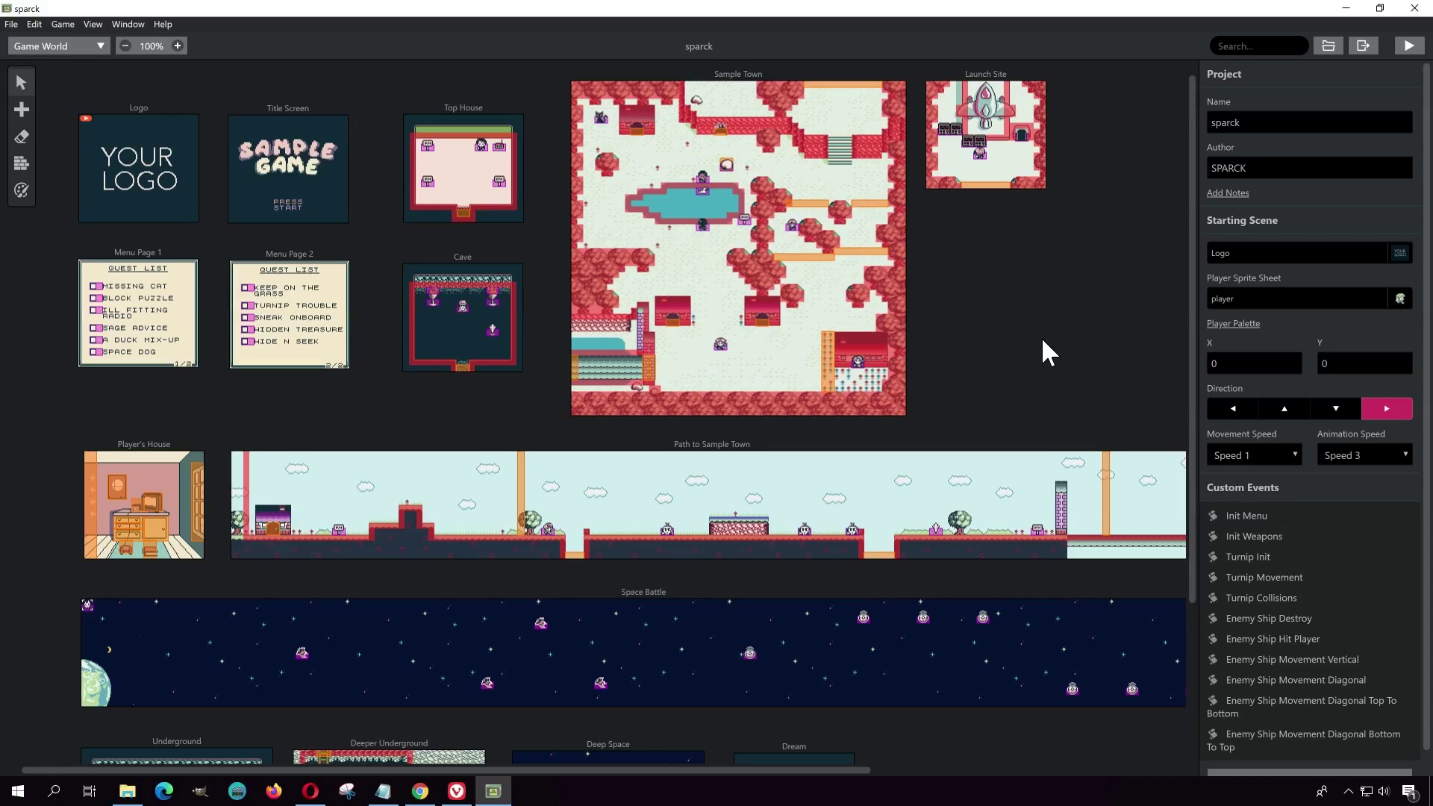
Look at the project's Build & Run view with its export options and return to the Game World view
click(100, 46)
click(69, 218)
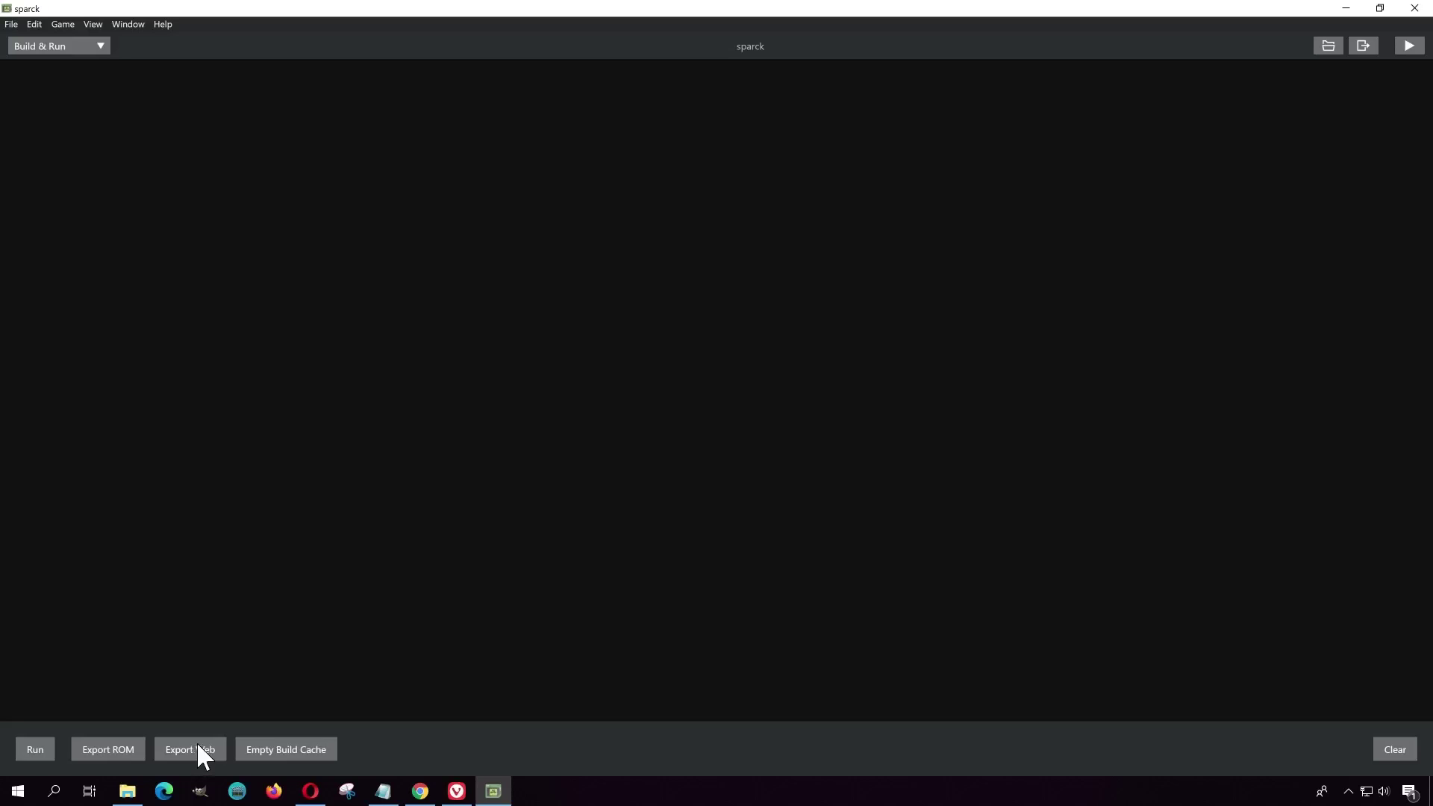
click(95, 43)
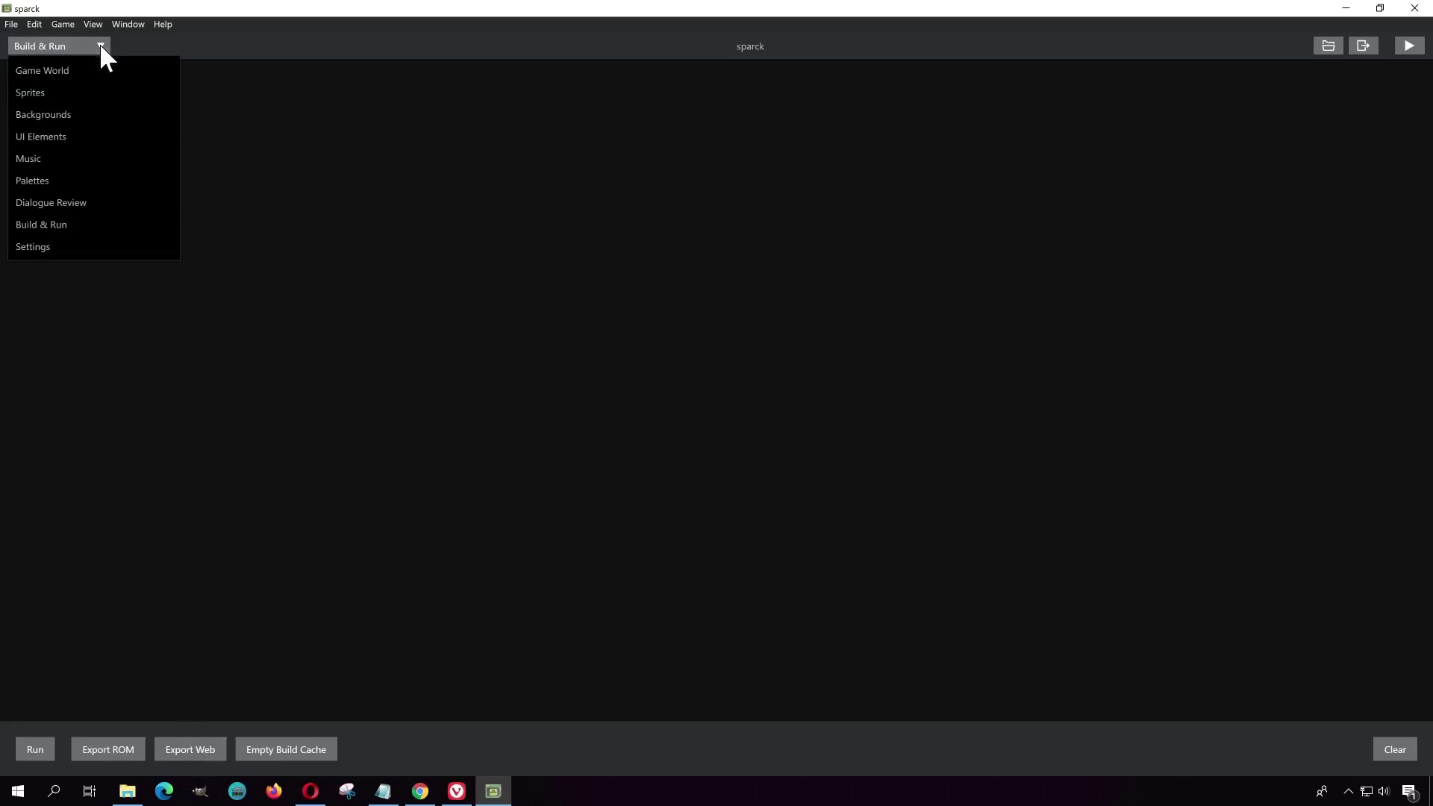
click(88, 69)
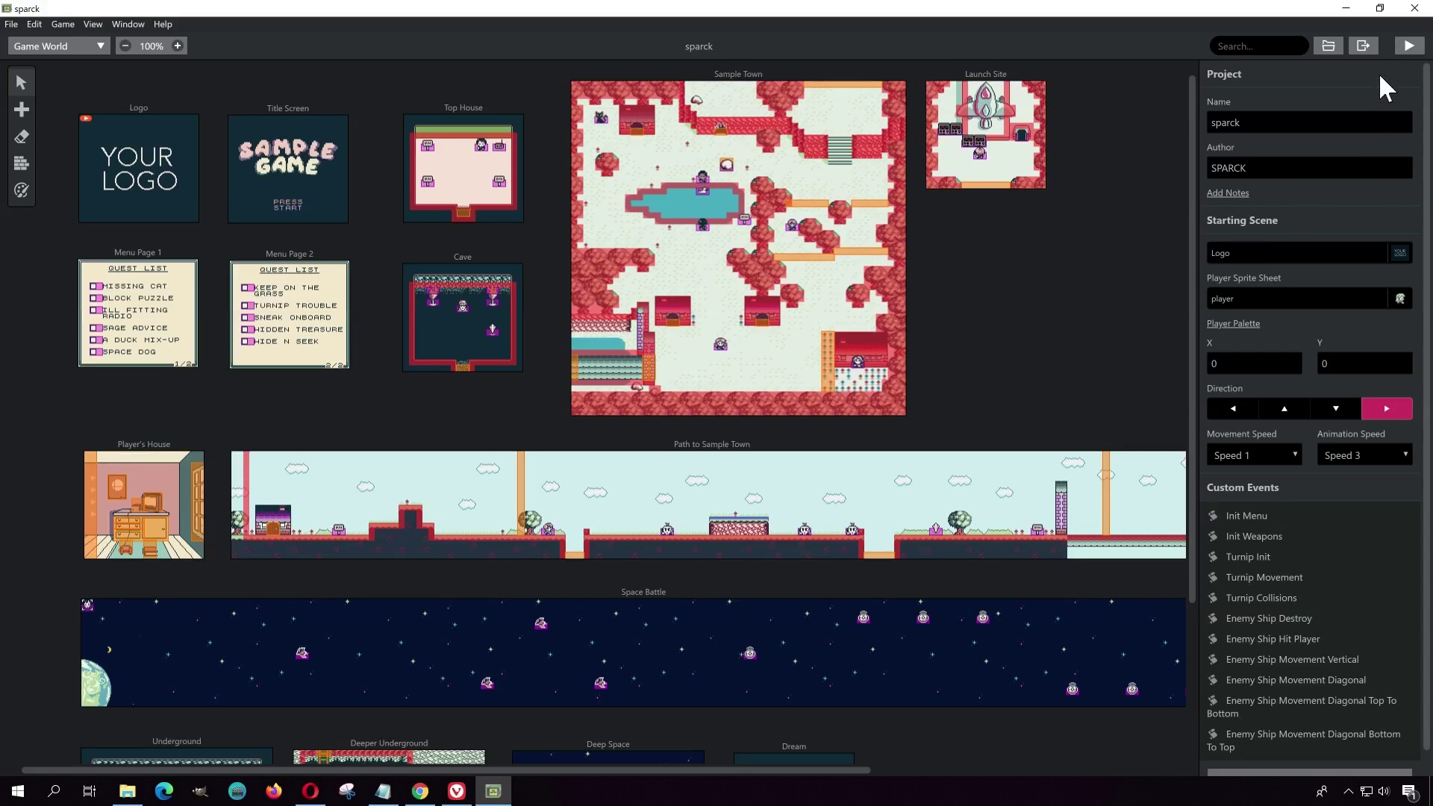
Run the sample game, start a new game from its title screen and maximize the game window
click(1409, 46)
click(1409, 46)
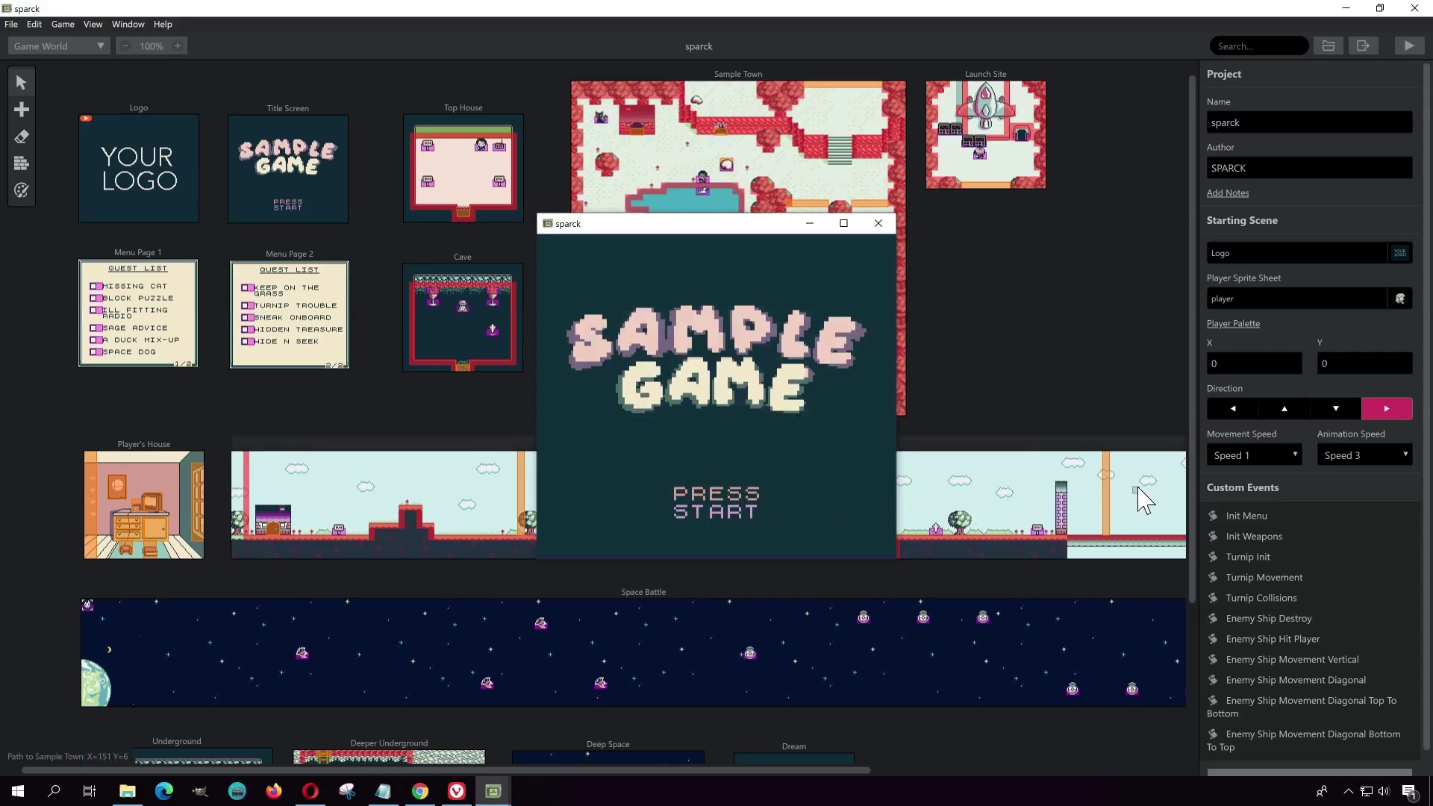
key(Return)
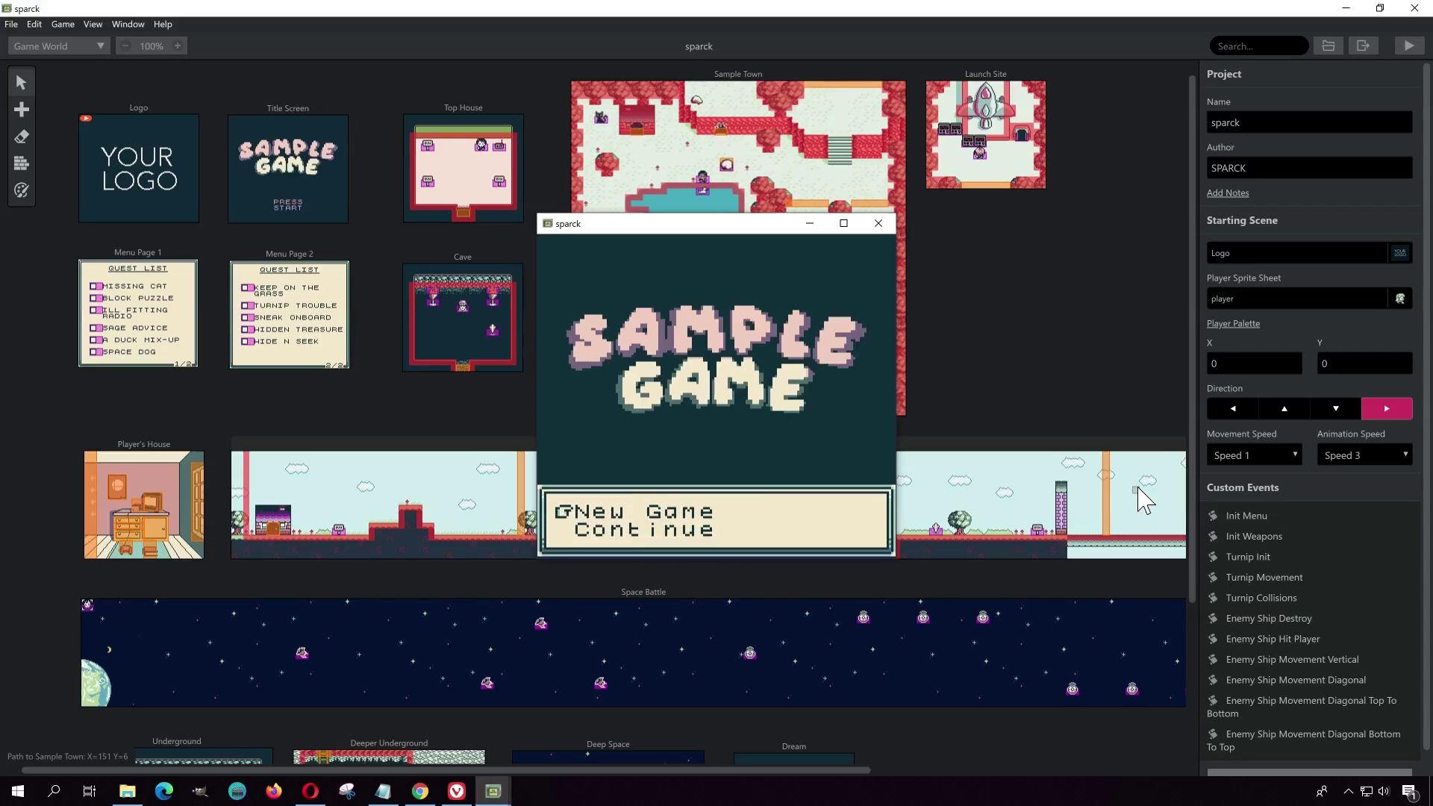
key(Return)
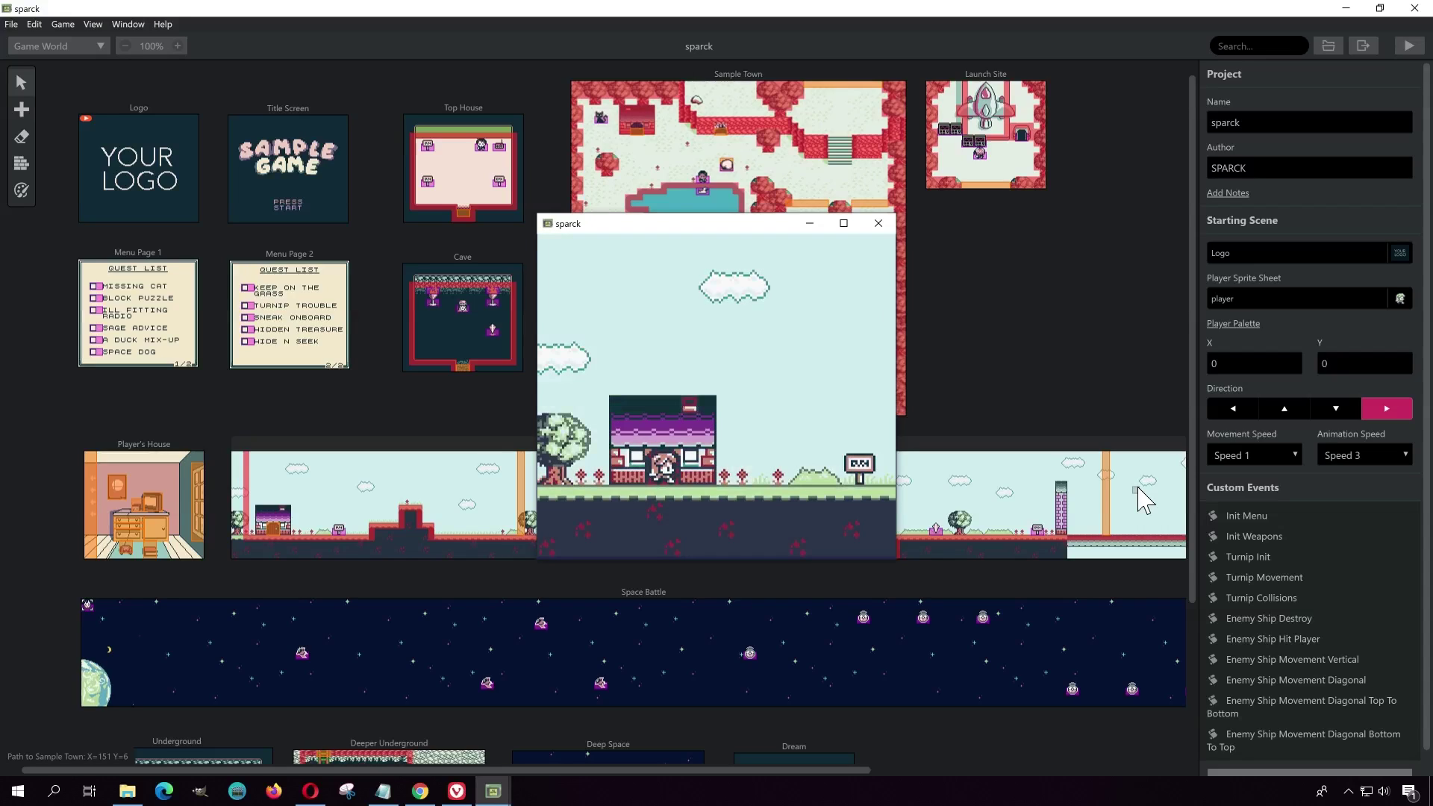
click(843, 224)
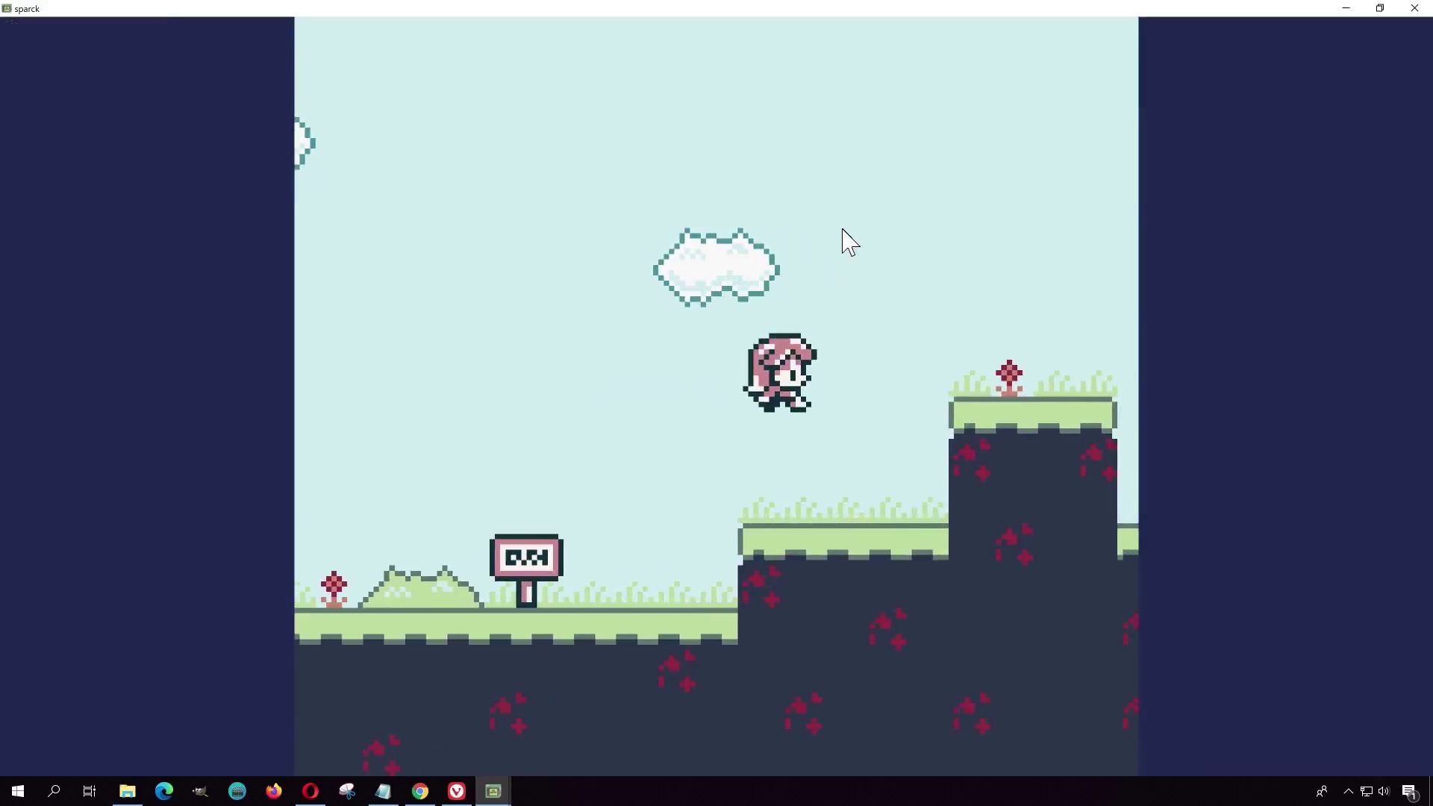
Play the level up to the character beside the tree, talk to them, and close the game window
key(Right)
key(space)
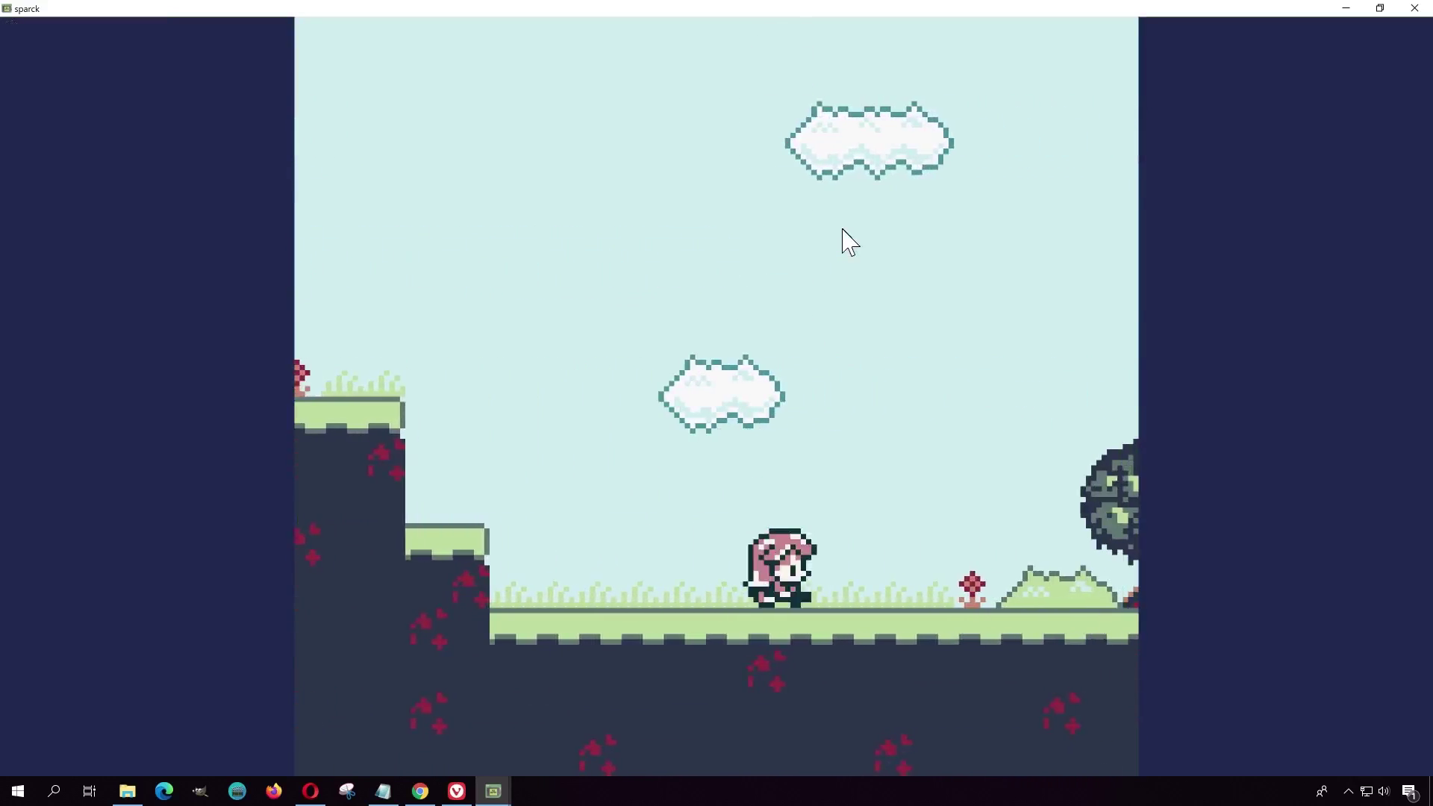
key(Right)
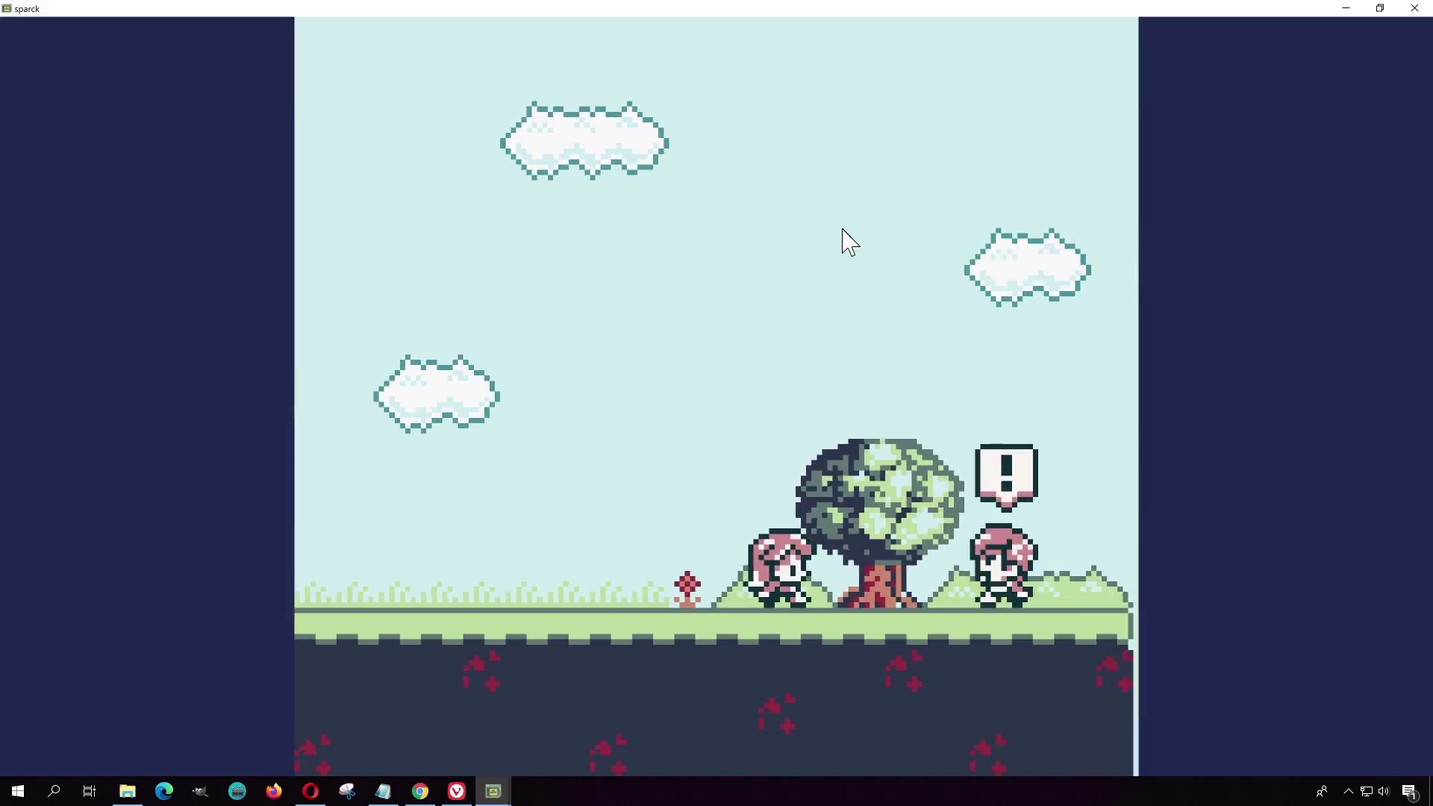
key(z)
key(z)
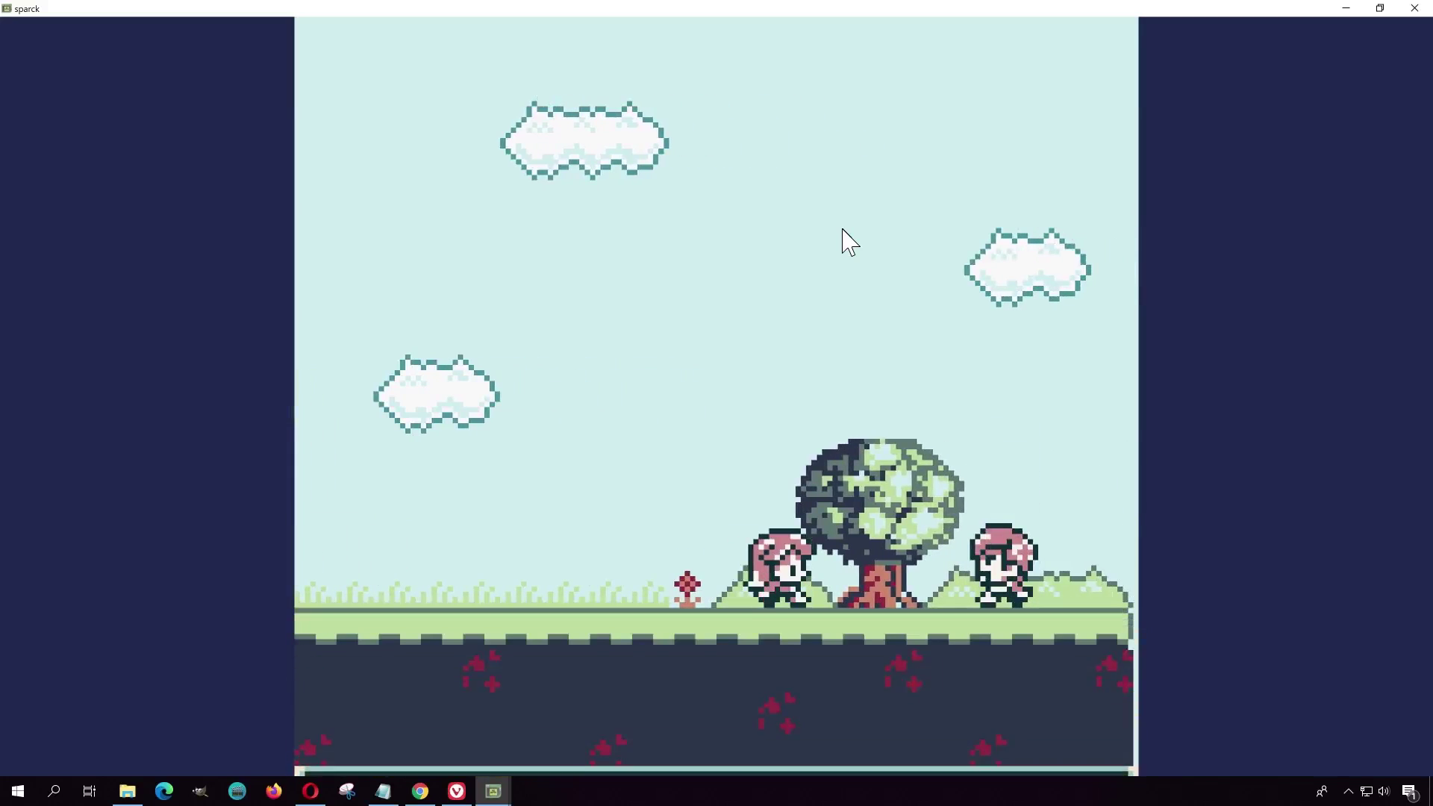
key(z)
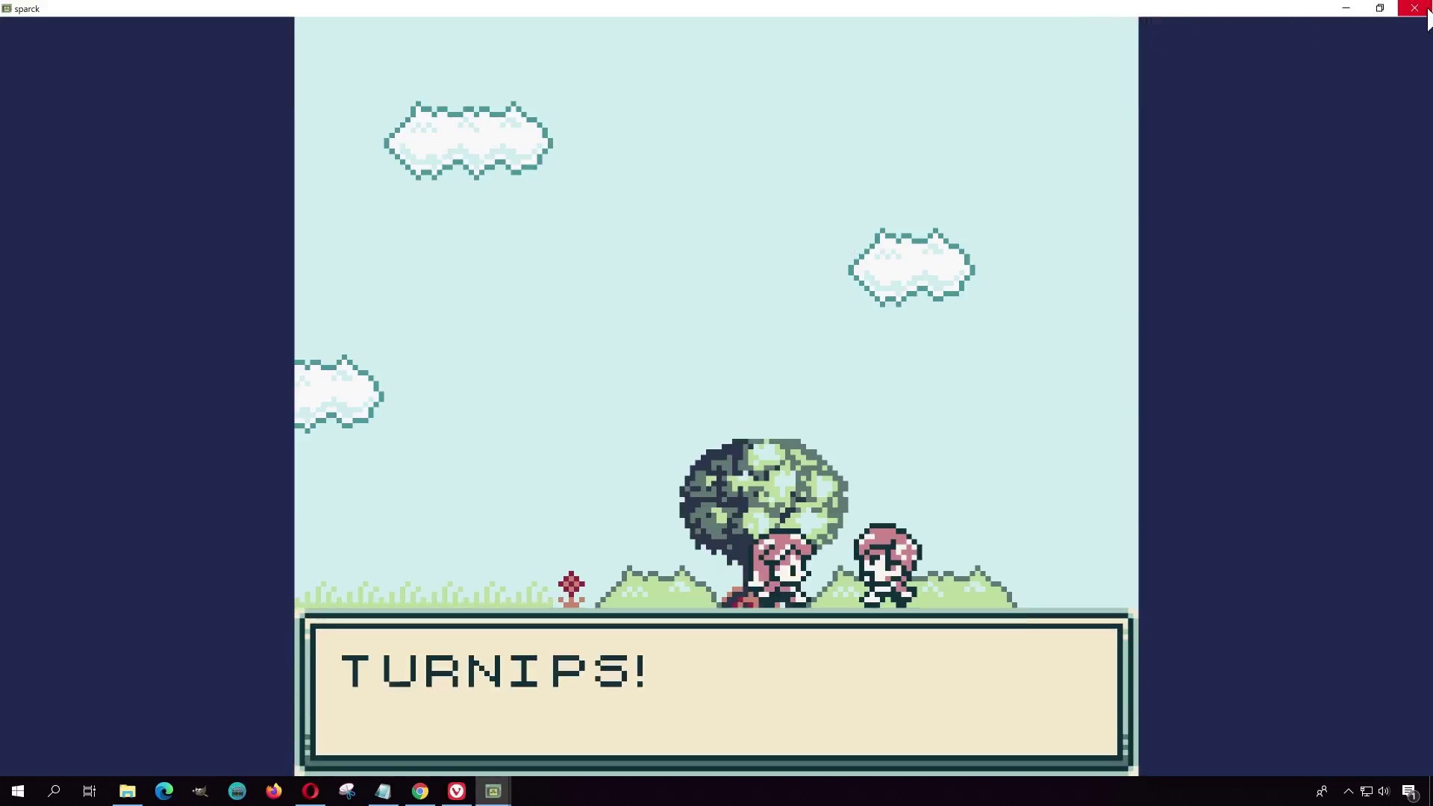
click(1422, 12)
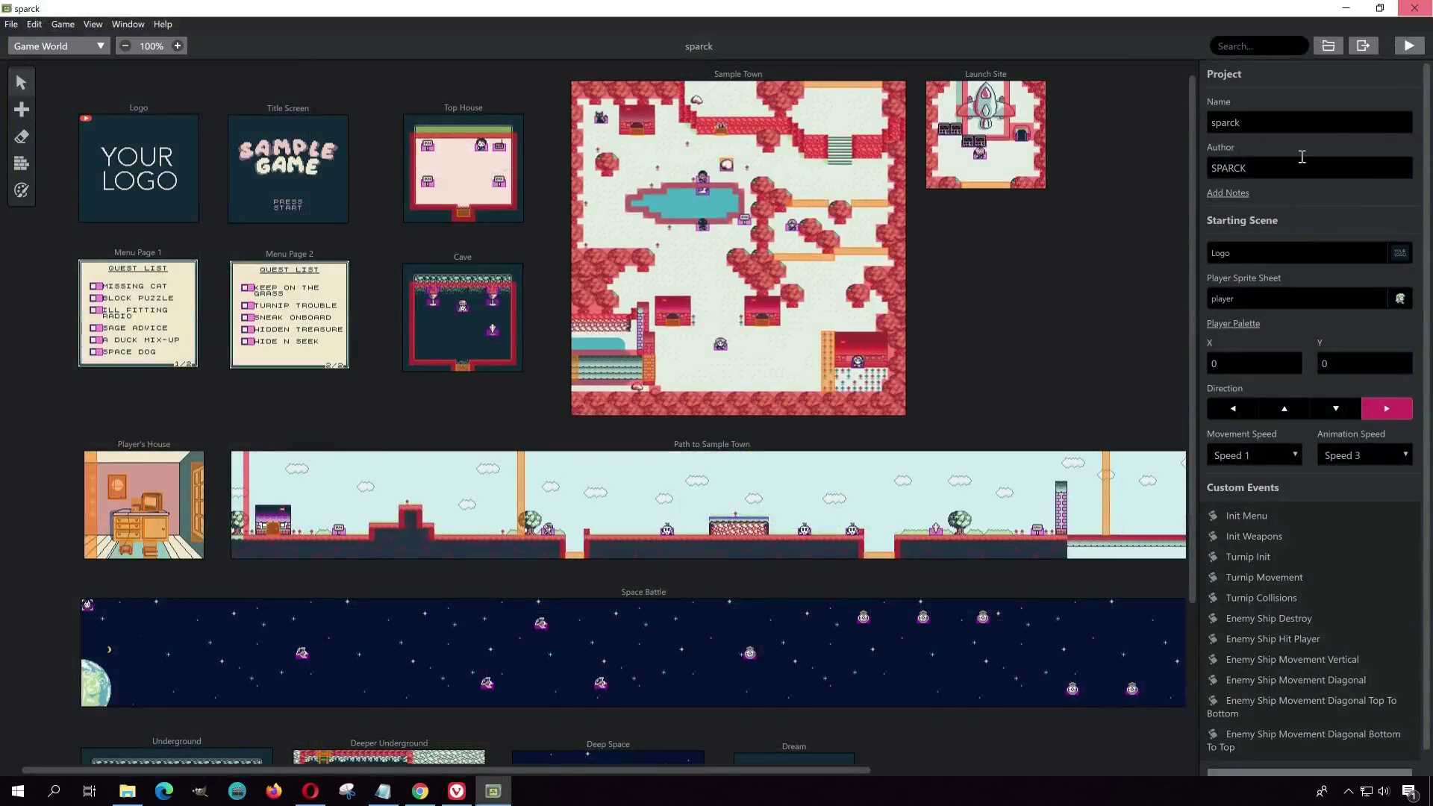
Export the game as a web build from the Build & Run view
scroll(982, 352, down, 3)
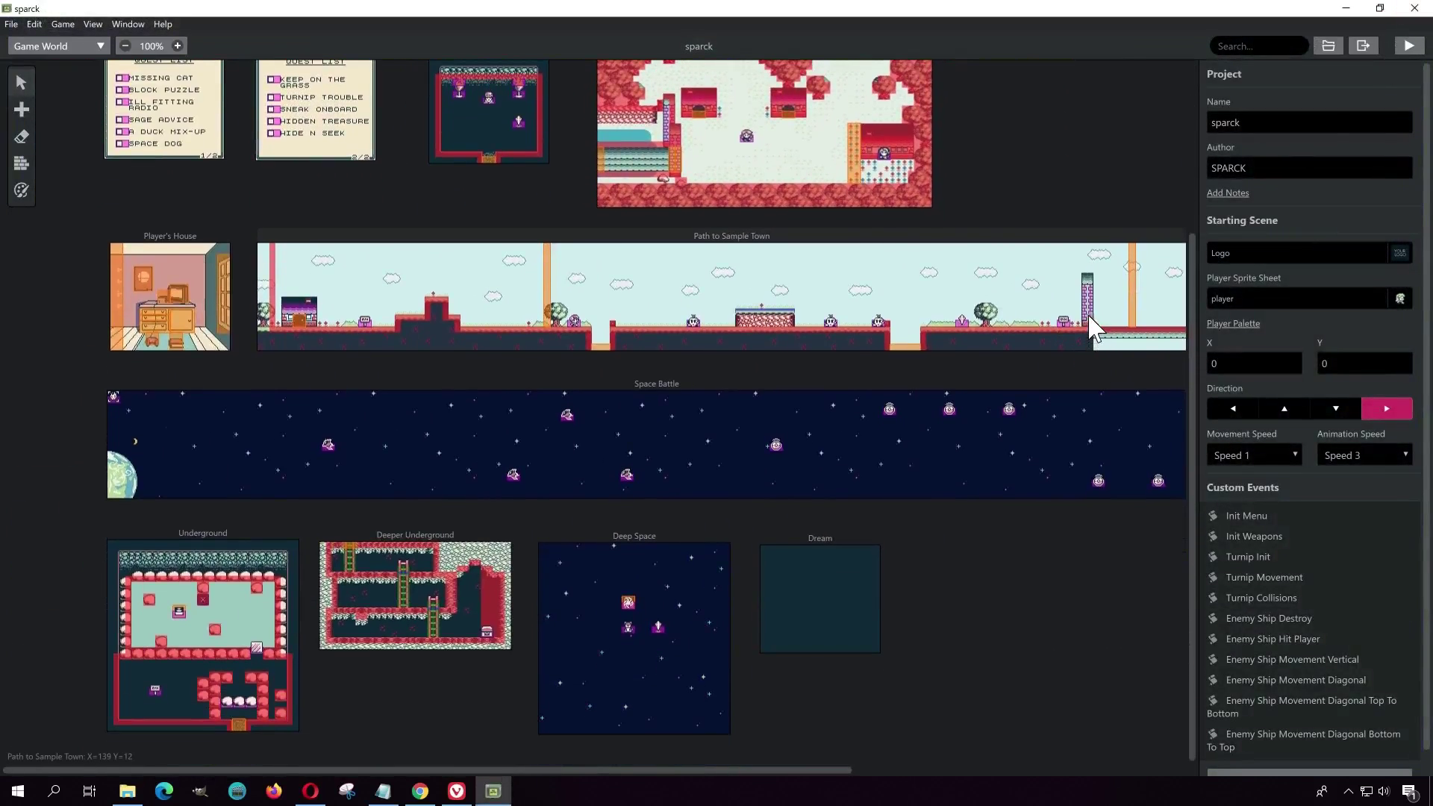
scroll(1091, 328, up, 3)
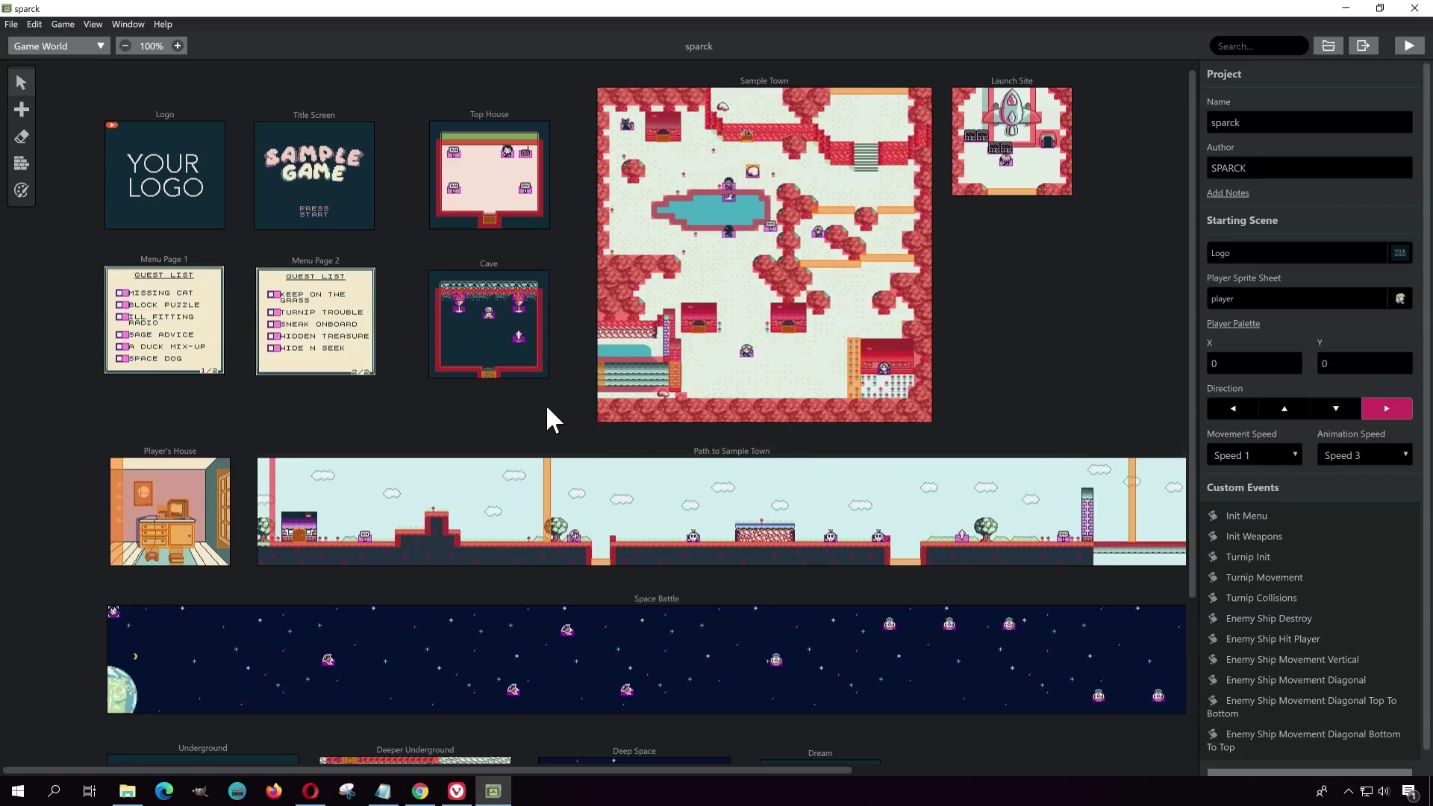
scroll(560, 409, up, 1)
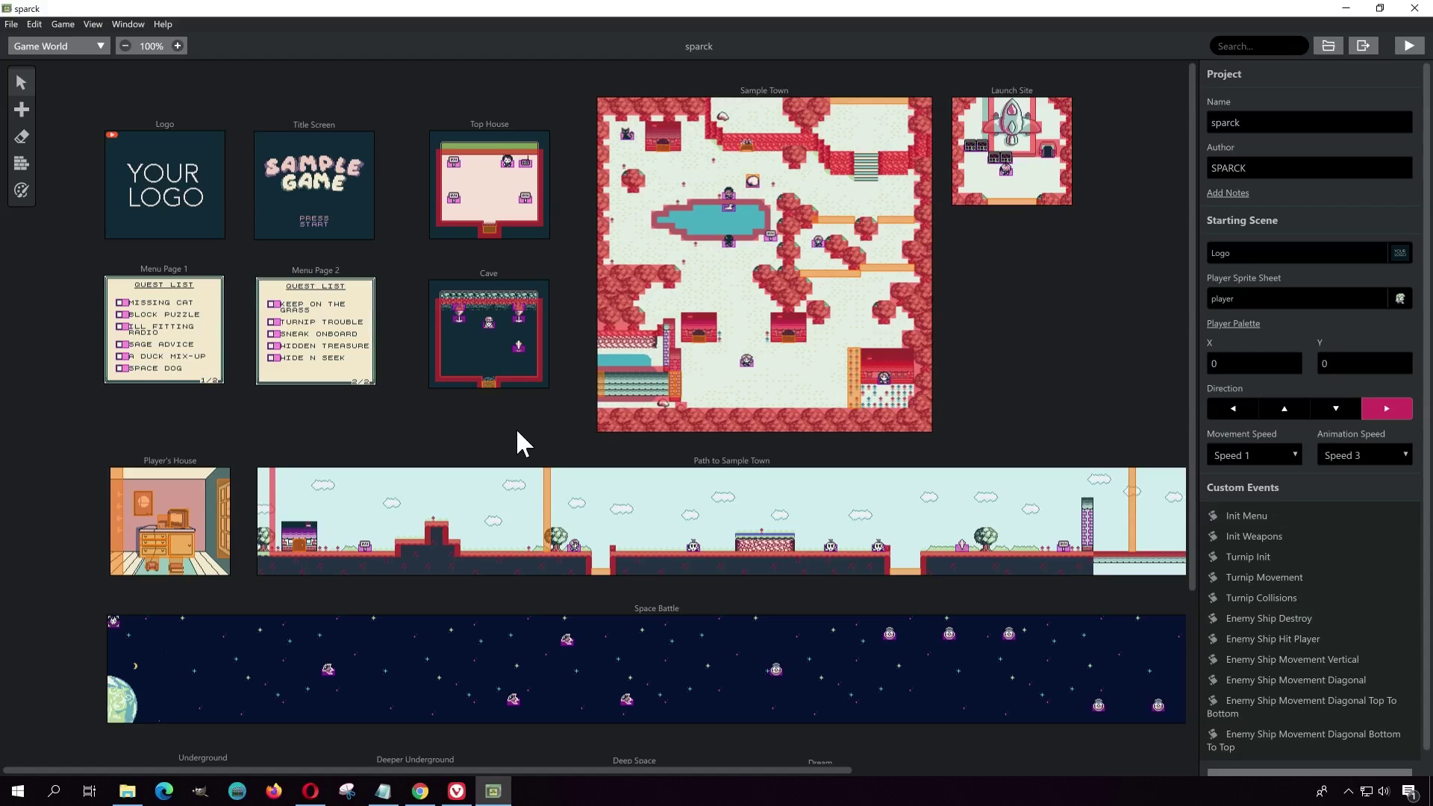
click(100, 45)
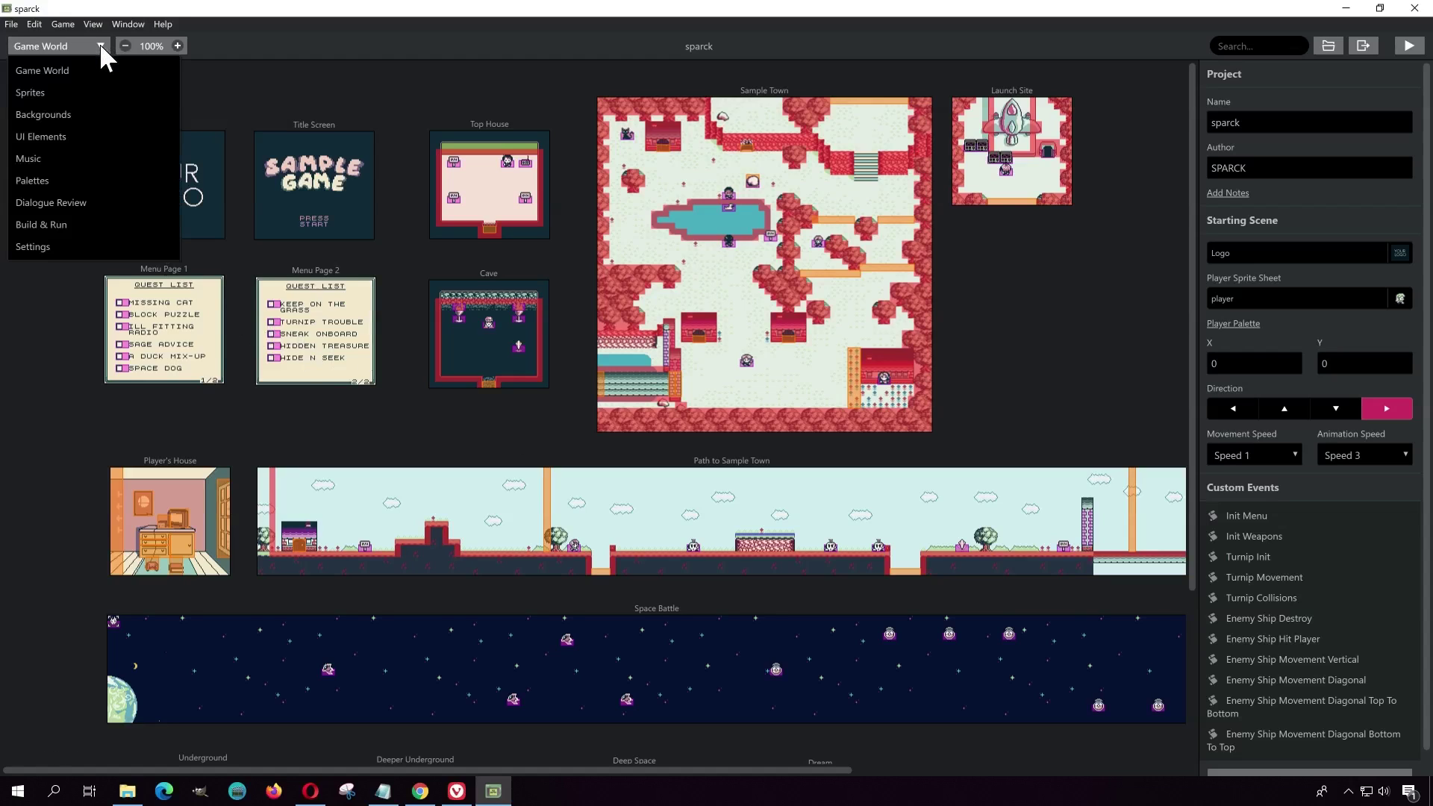
click(73, 223)
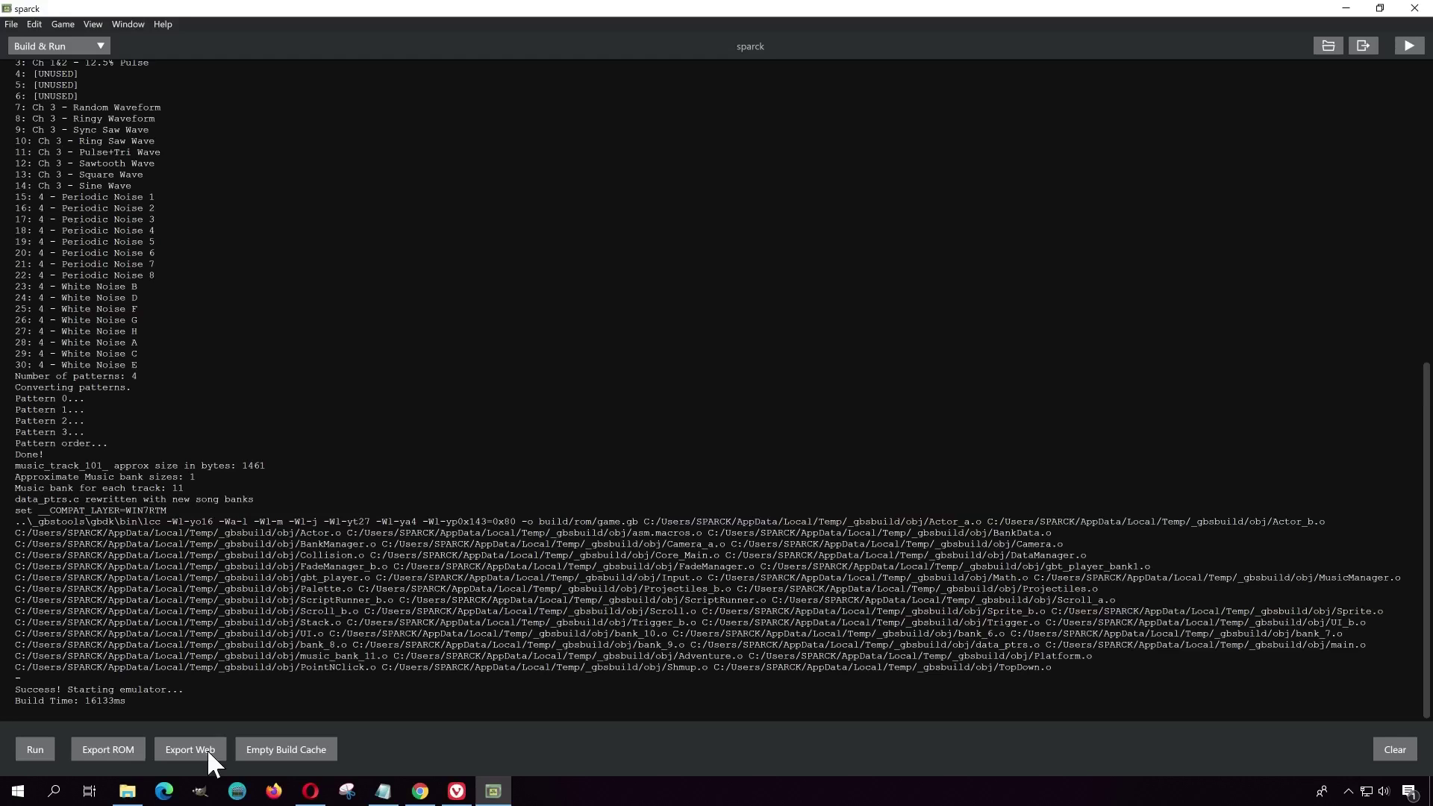
click(207, 749)
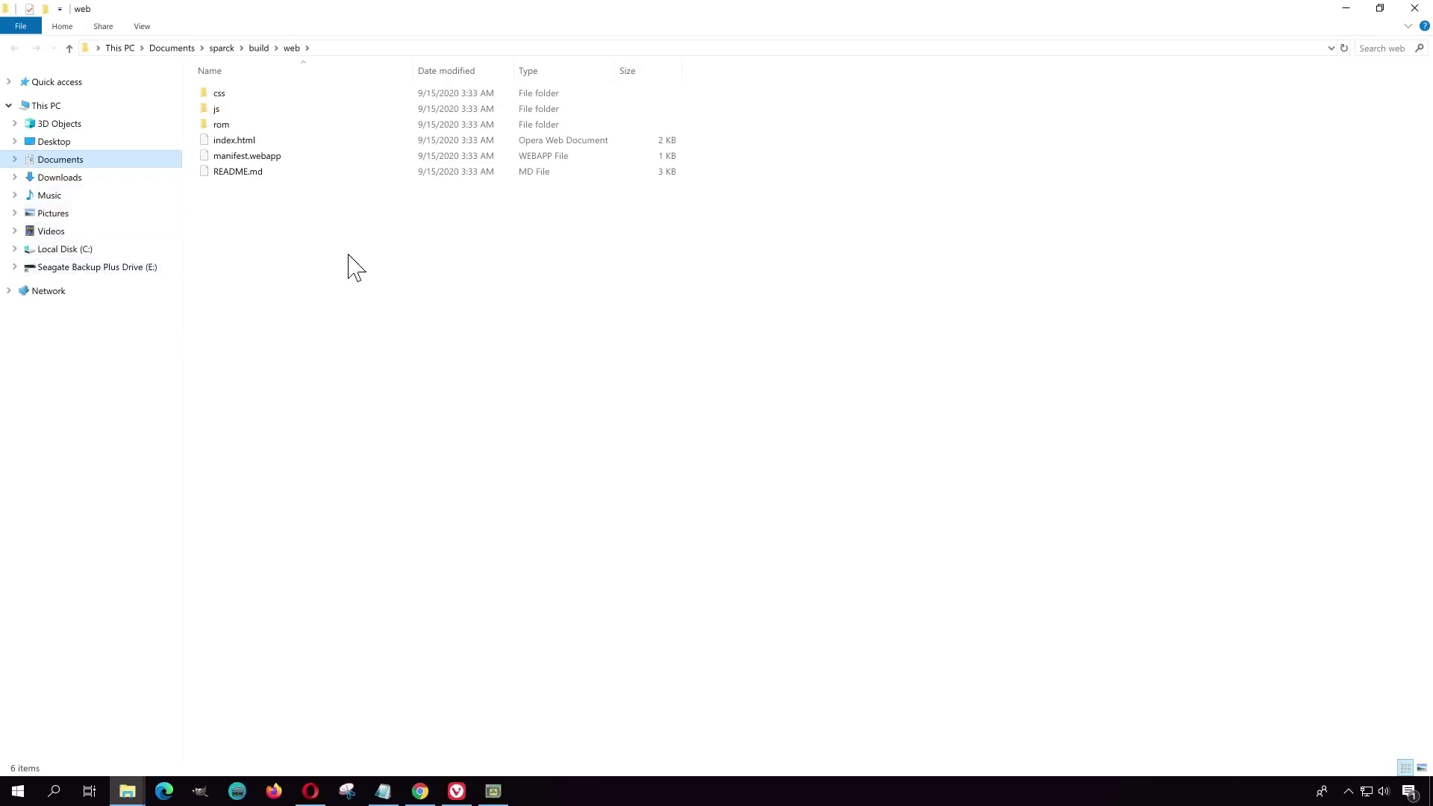
Copy all the exported files and folders in the build's web folder
drag(348, 256, 211, 89)
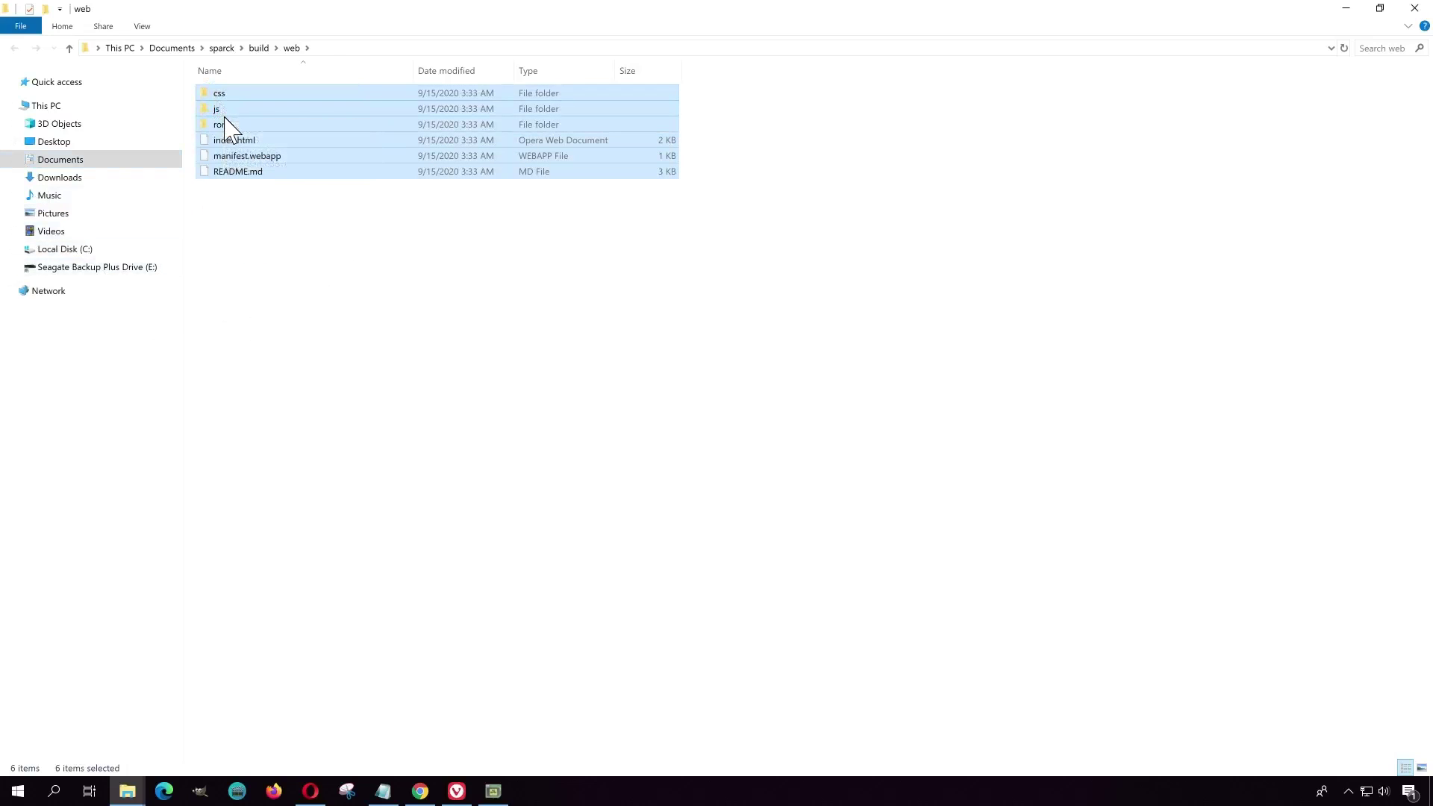
right_click(225, 119)
click(68, 326)
Create a folder named mygame inside the nwjs-v0.48.1-win-x64 (1) folder
mouse_move(128, 799)
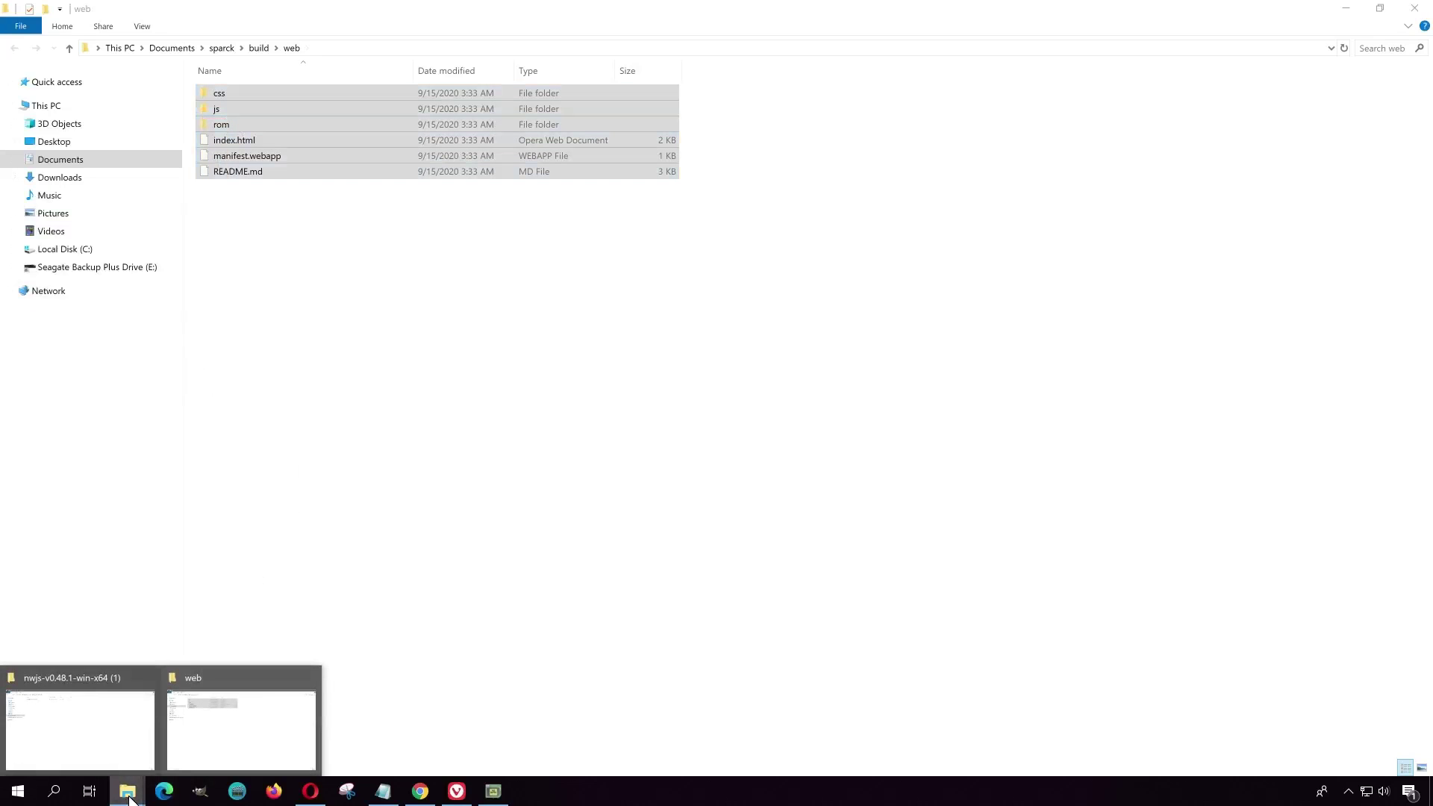
click(96, 760)
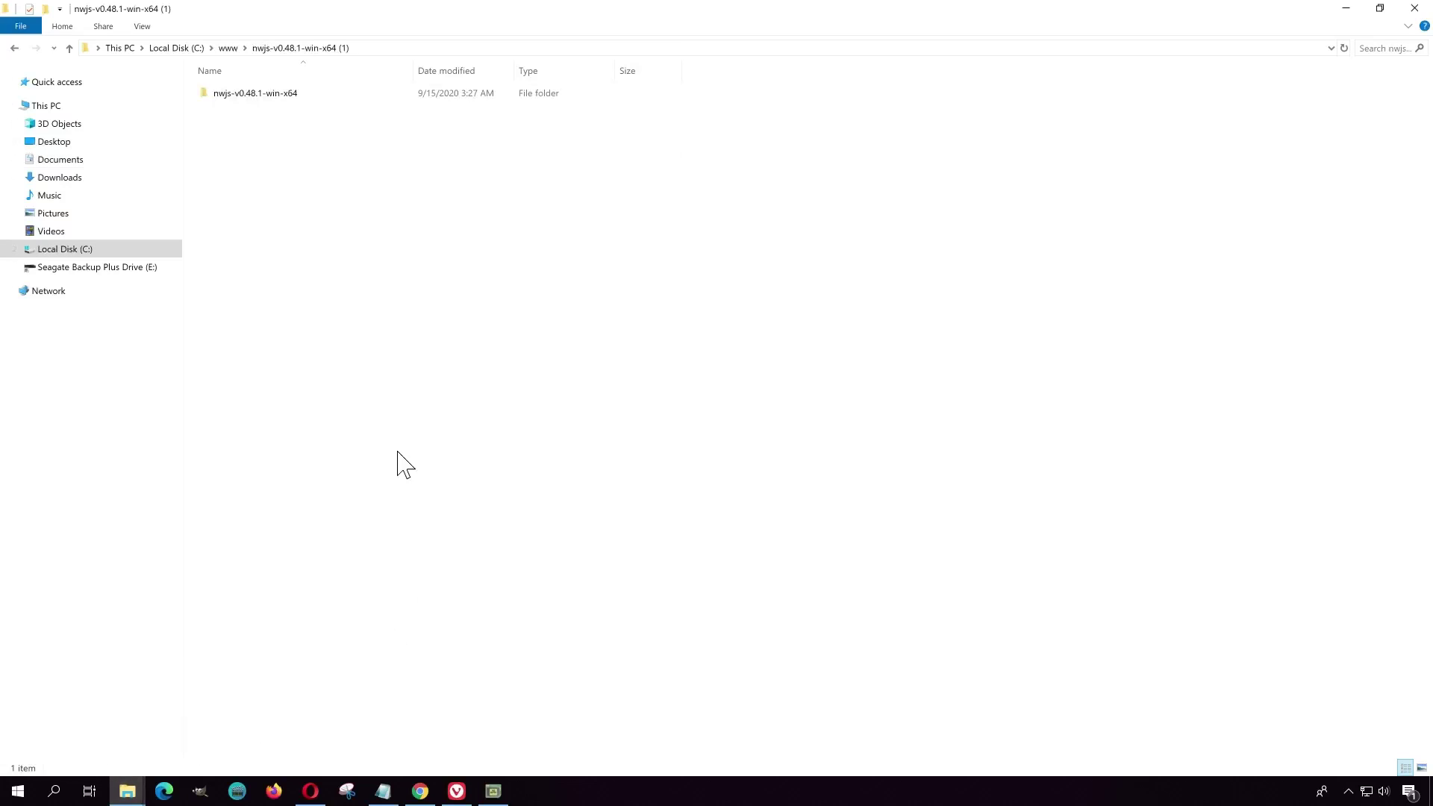
right_click(372, 424)
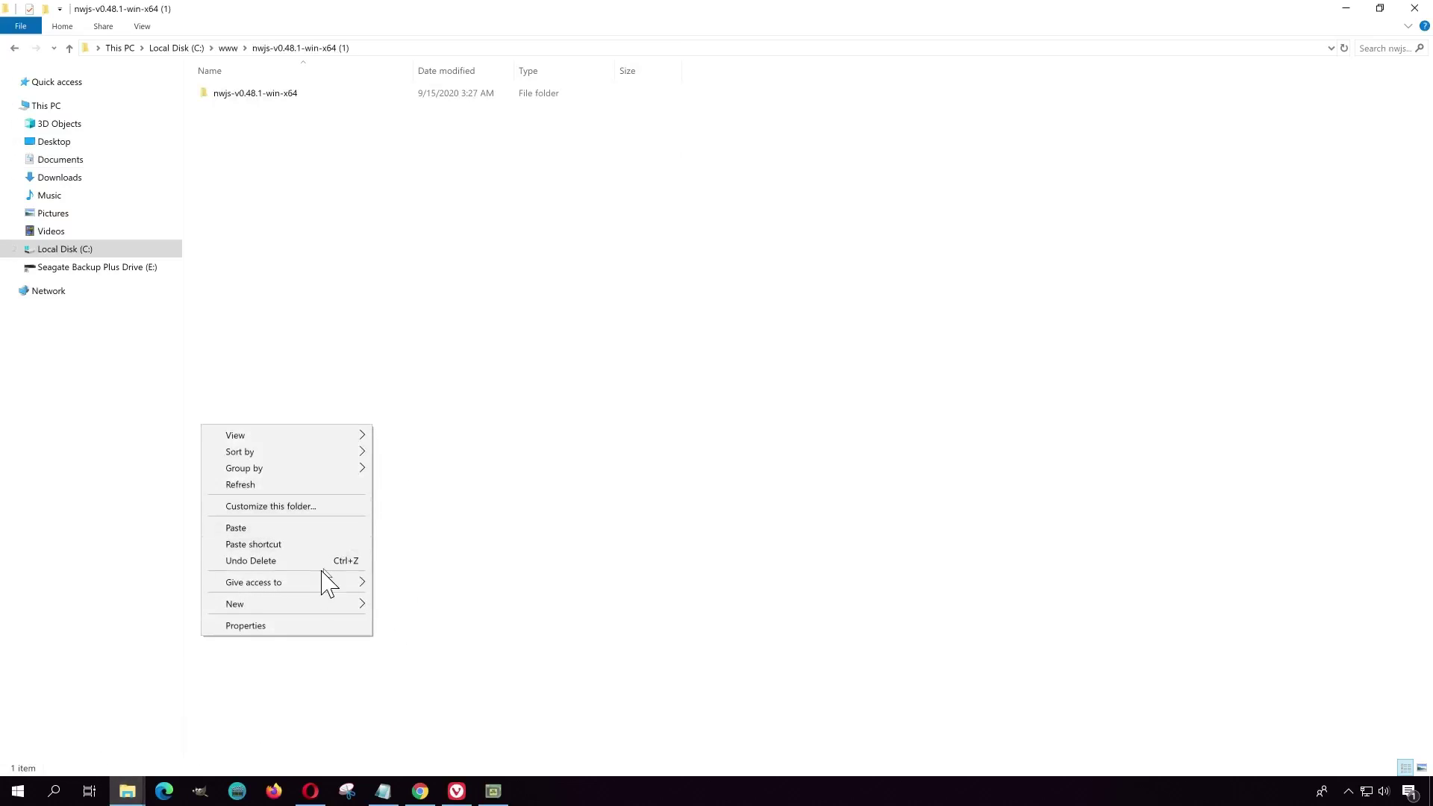
mouse_move(310, 614)
click(418, 604)
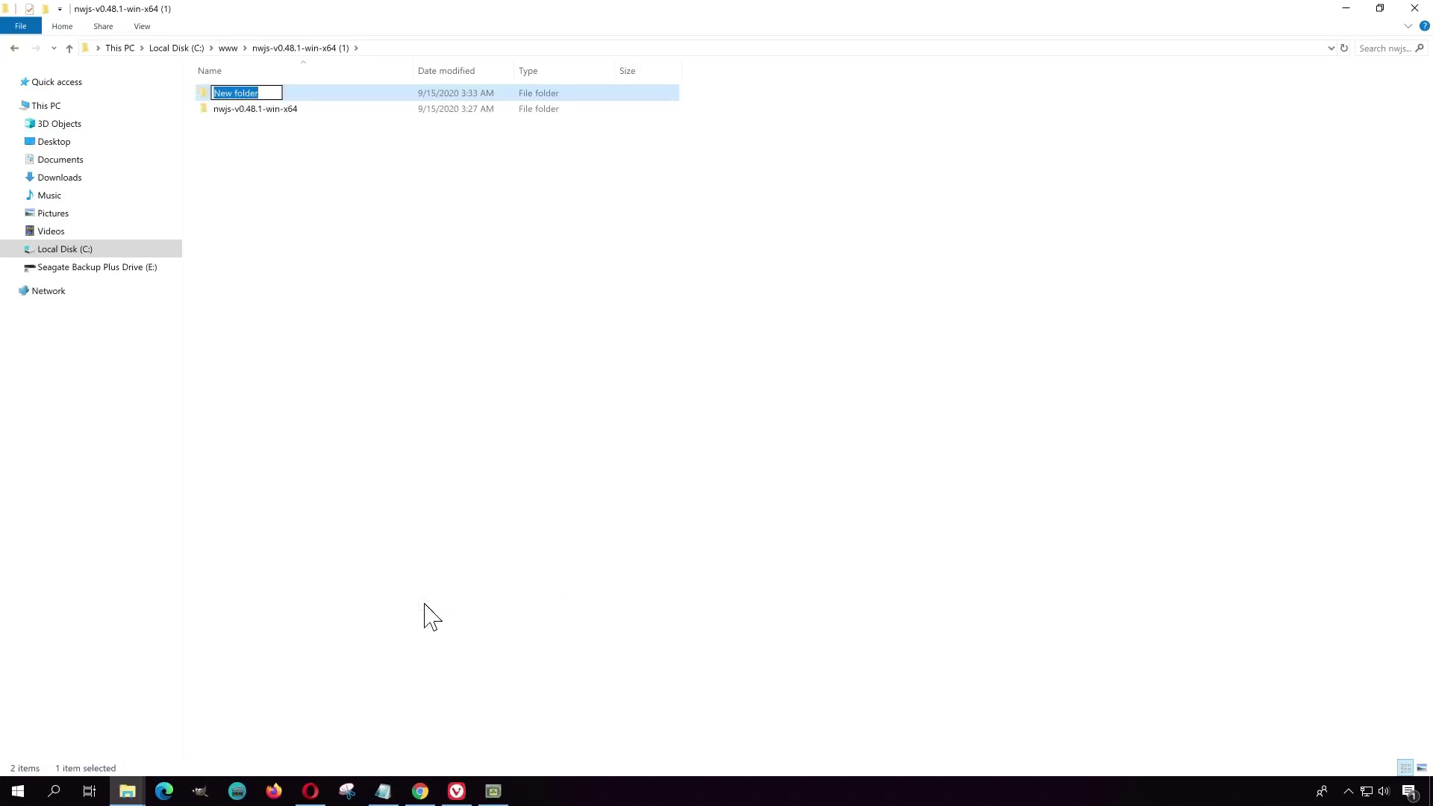
text(mygame)
click(456, 449)
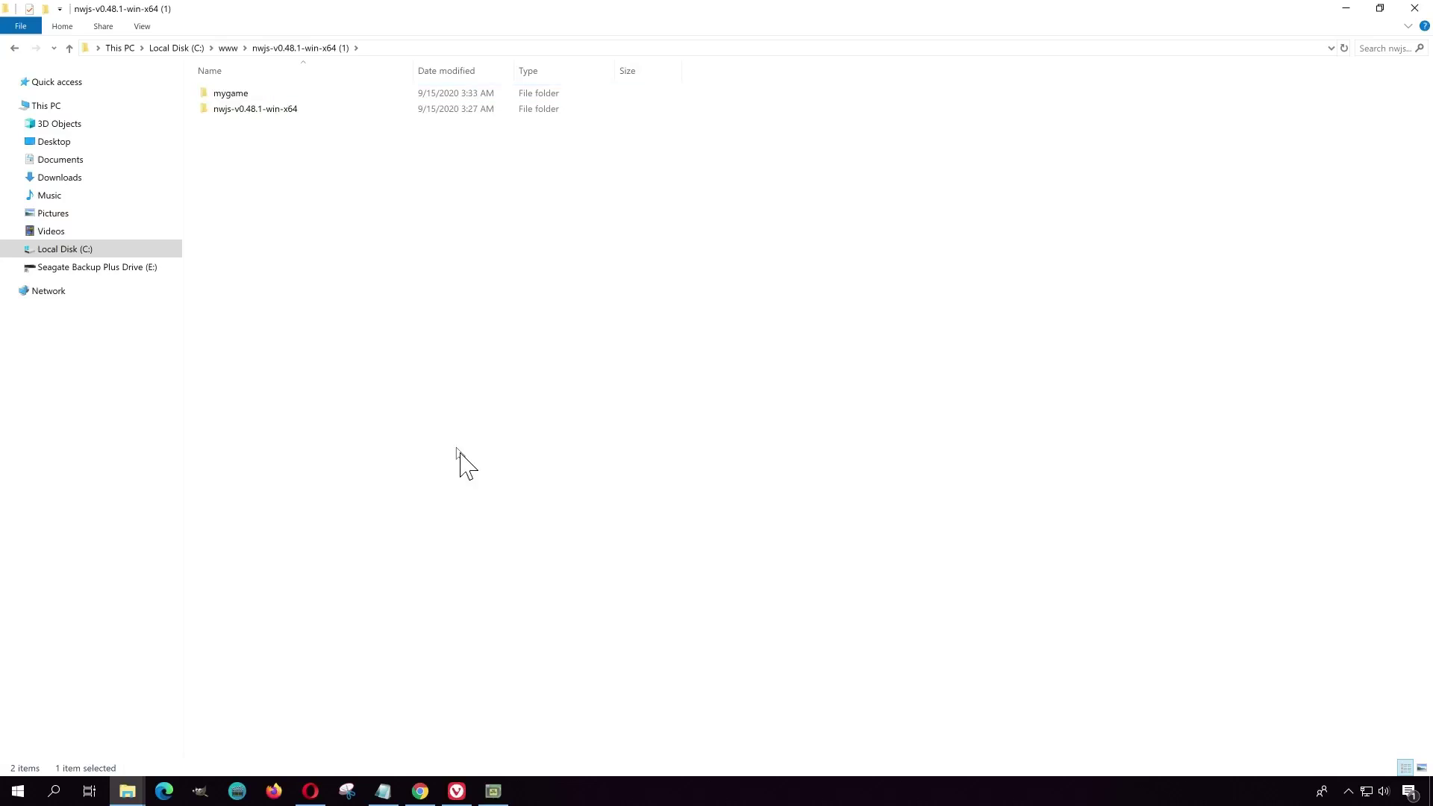
Paste the exported web files into the mygame folder and display them as large icons
double_click(268, 97)
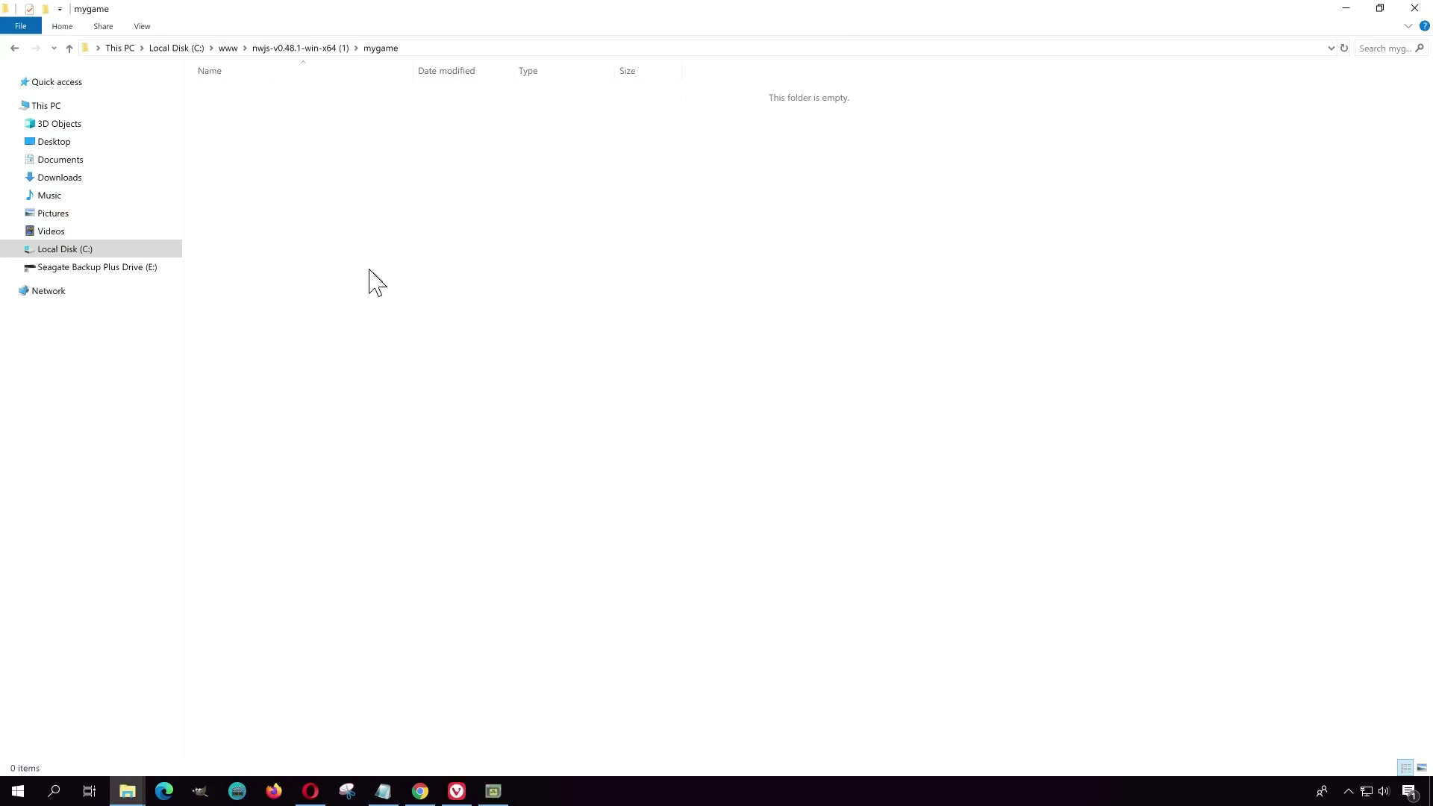
key(ctrl+v)
right_click(403, 291)
mouse_move(378, 302)
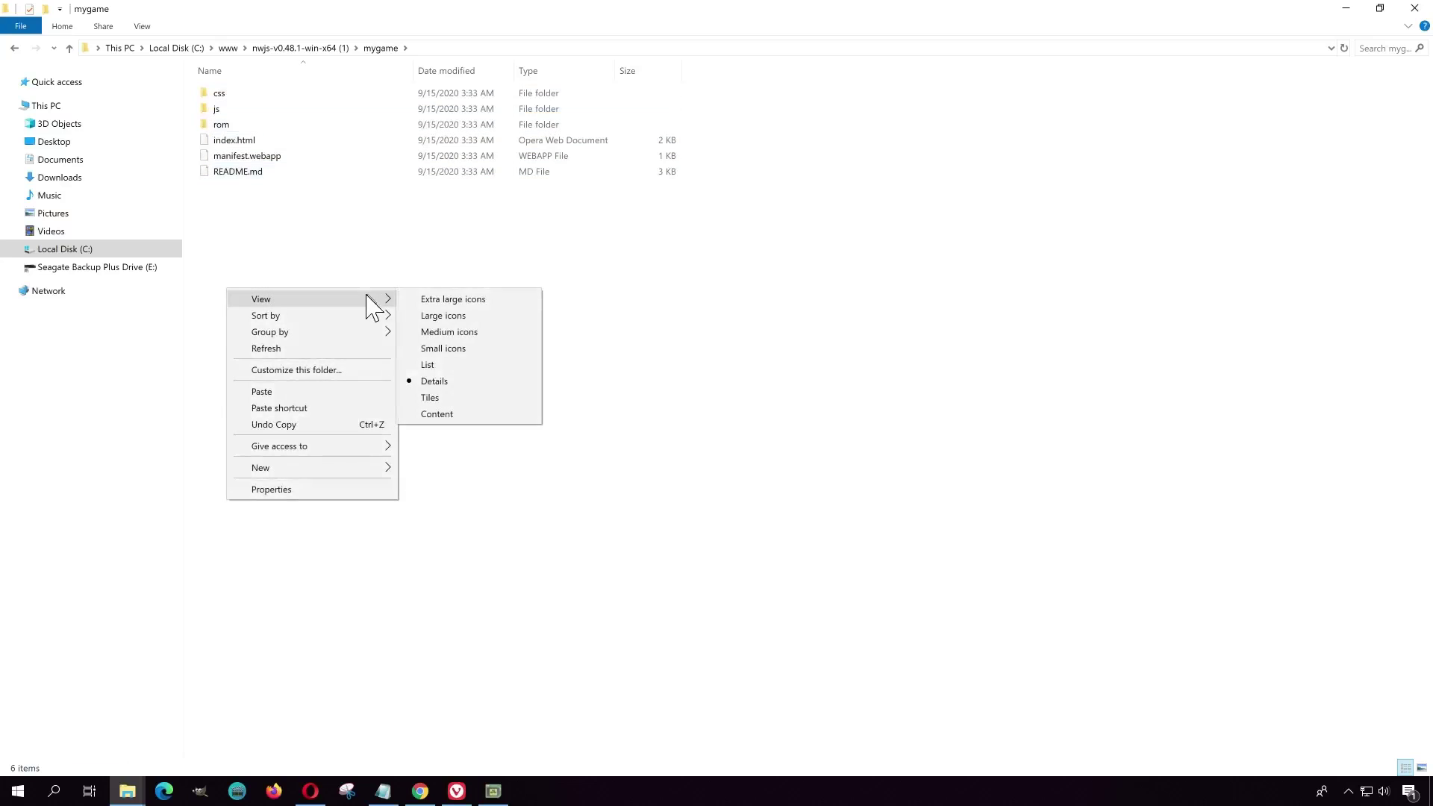
click(416, 312)
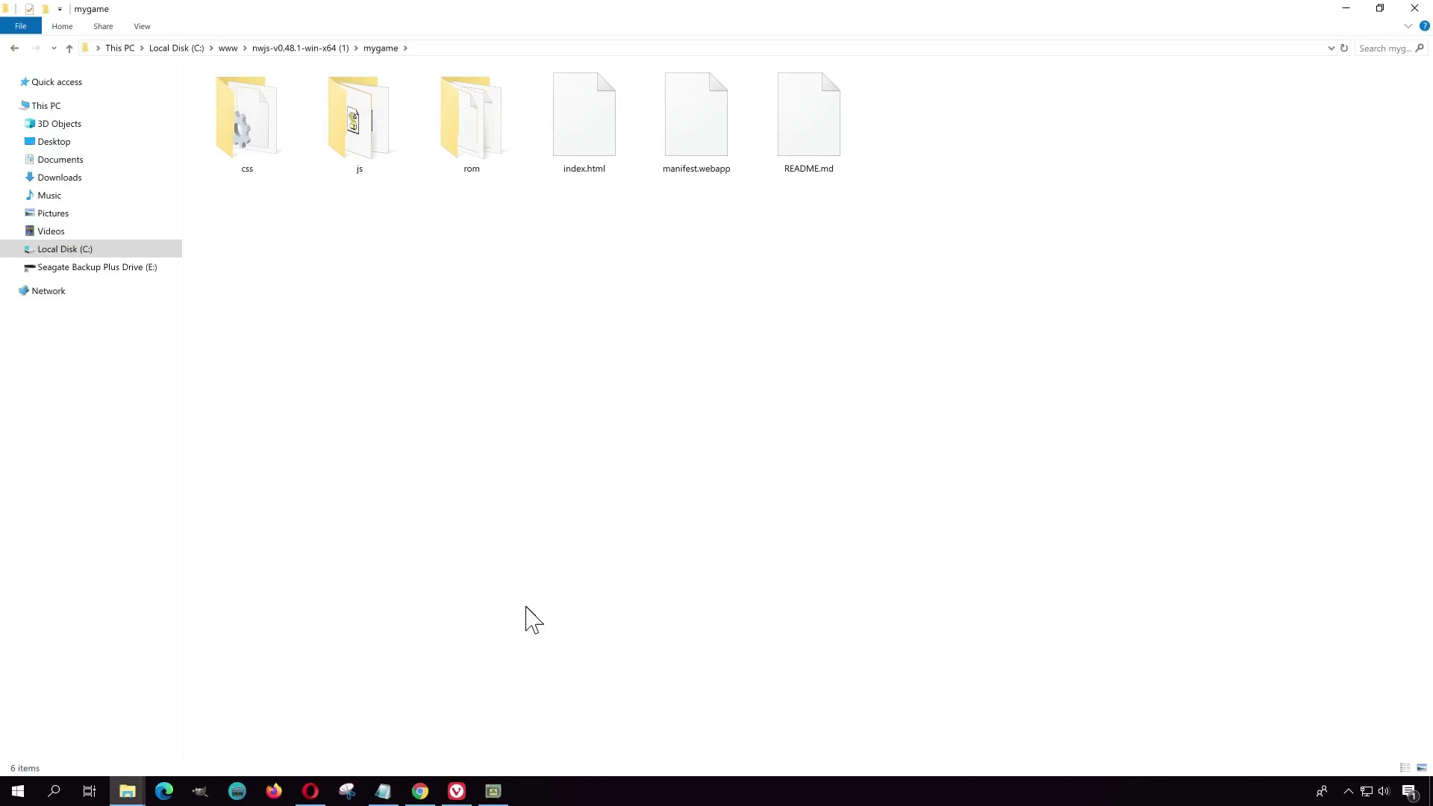
View the NW.js download page in the browser, check the exported web folder, and return to the mygame folder
key(alt+Tab)
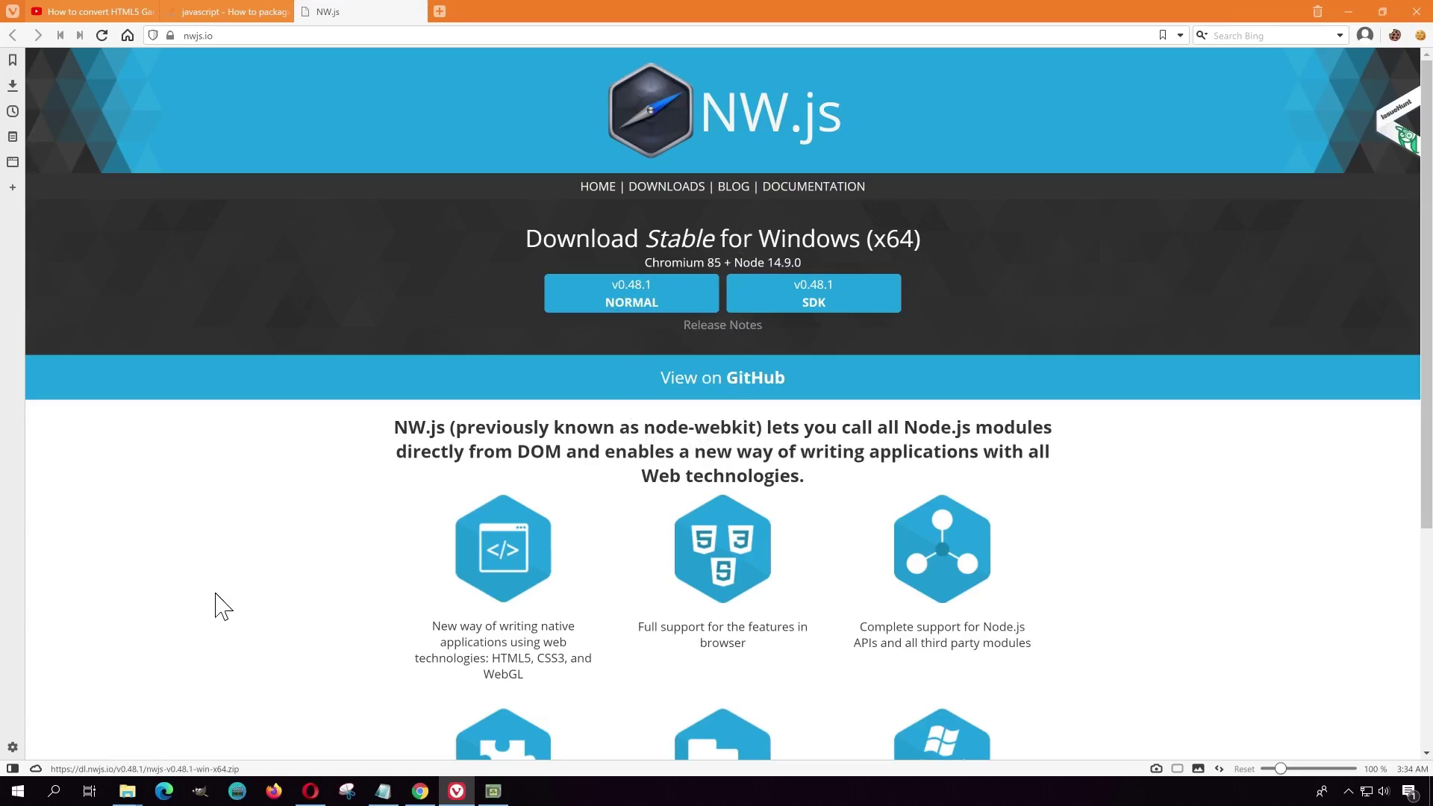
mouse_move(129, 797)
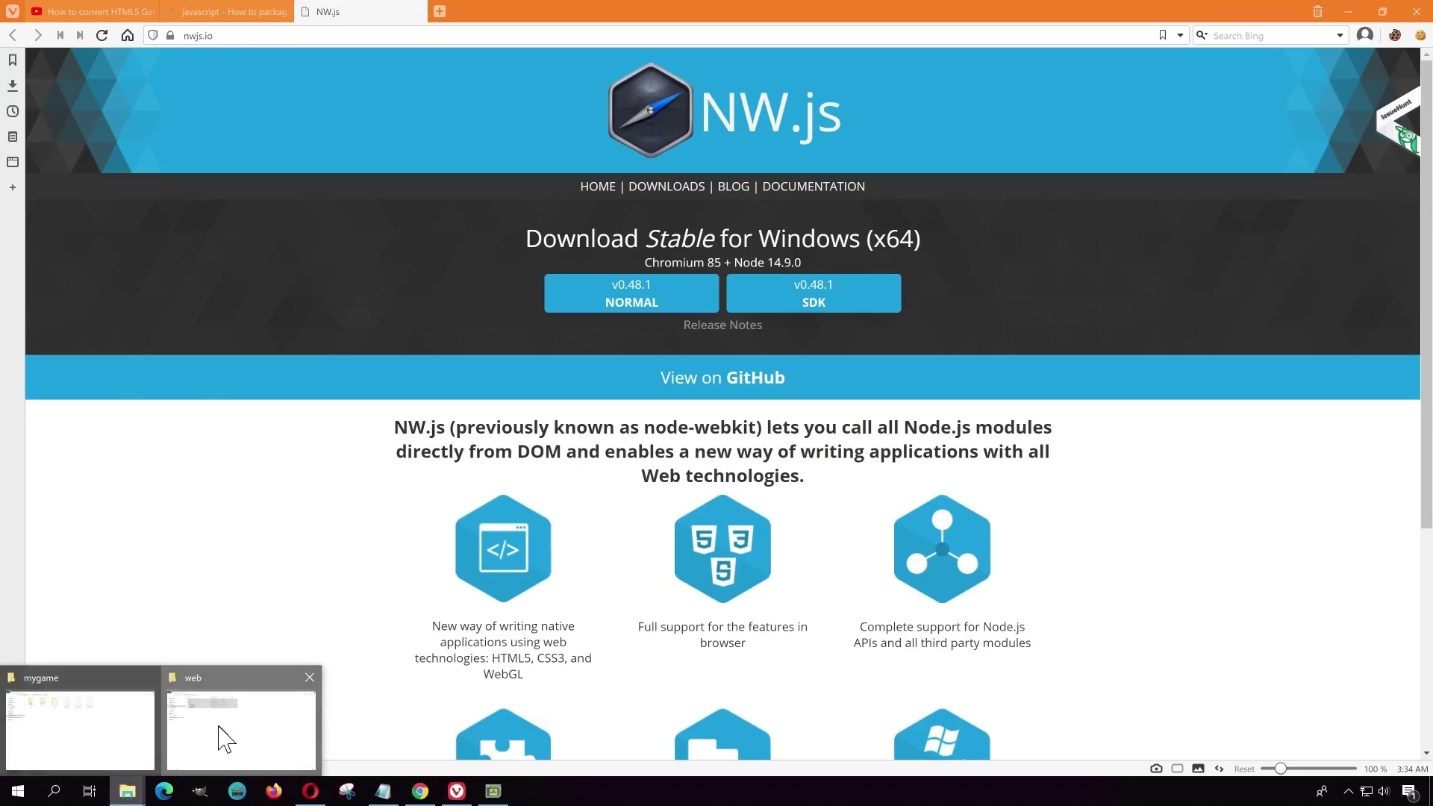
click(214, 754)
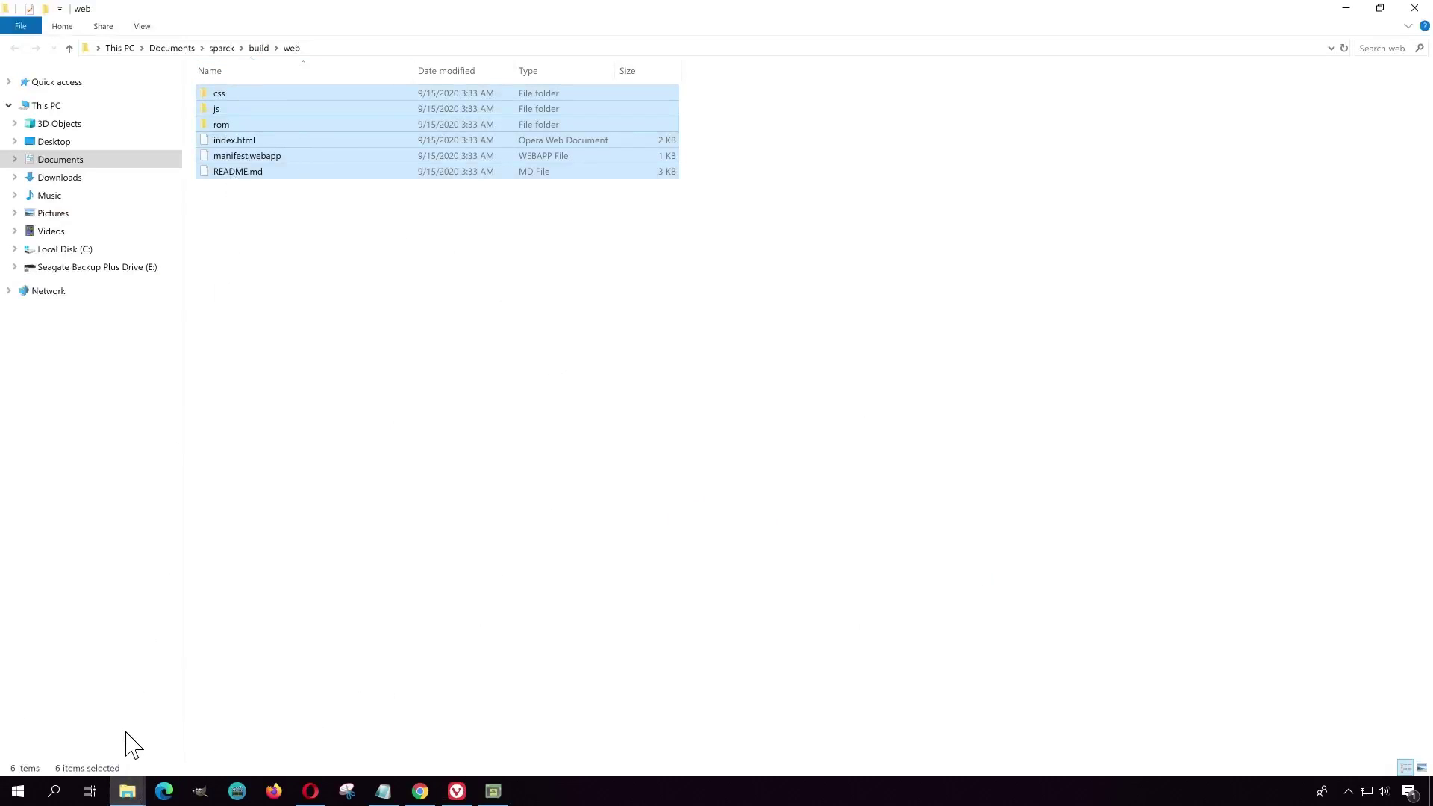
click(128, 789)
click(121, 722)
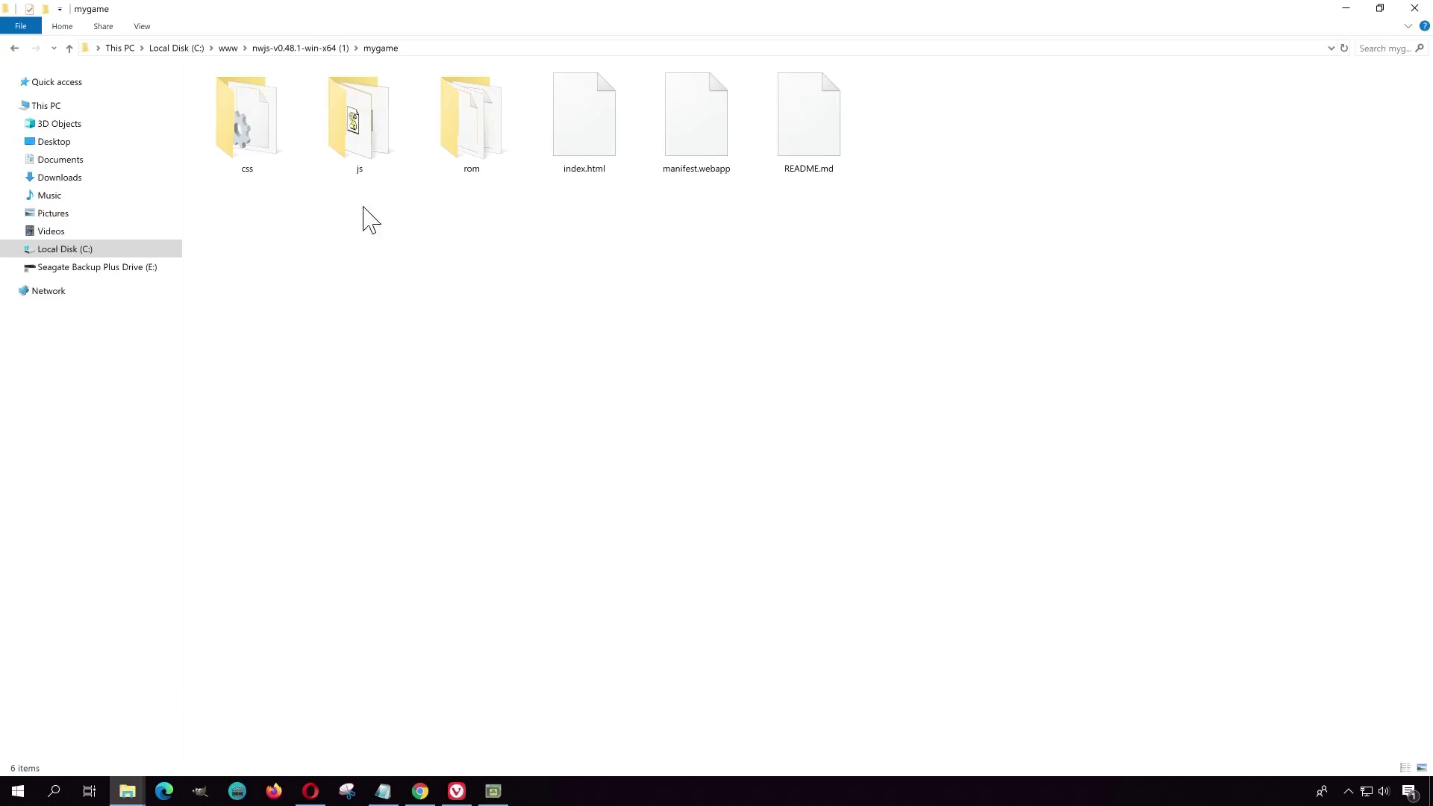
Open the inner nwjs-v0.48.1-win-x64 folder, launch nw.exe to check that it runs, and minimize its window
click(295, 49)
click(268, 112)
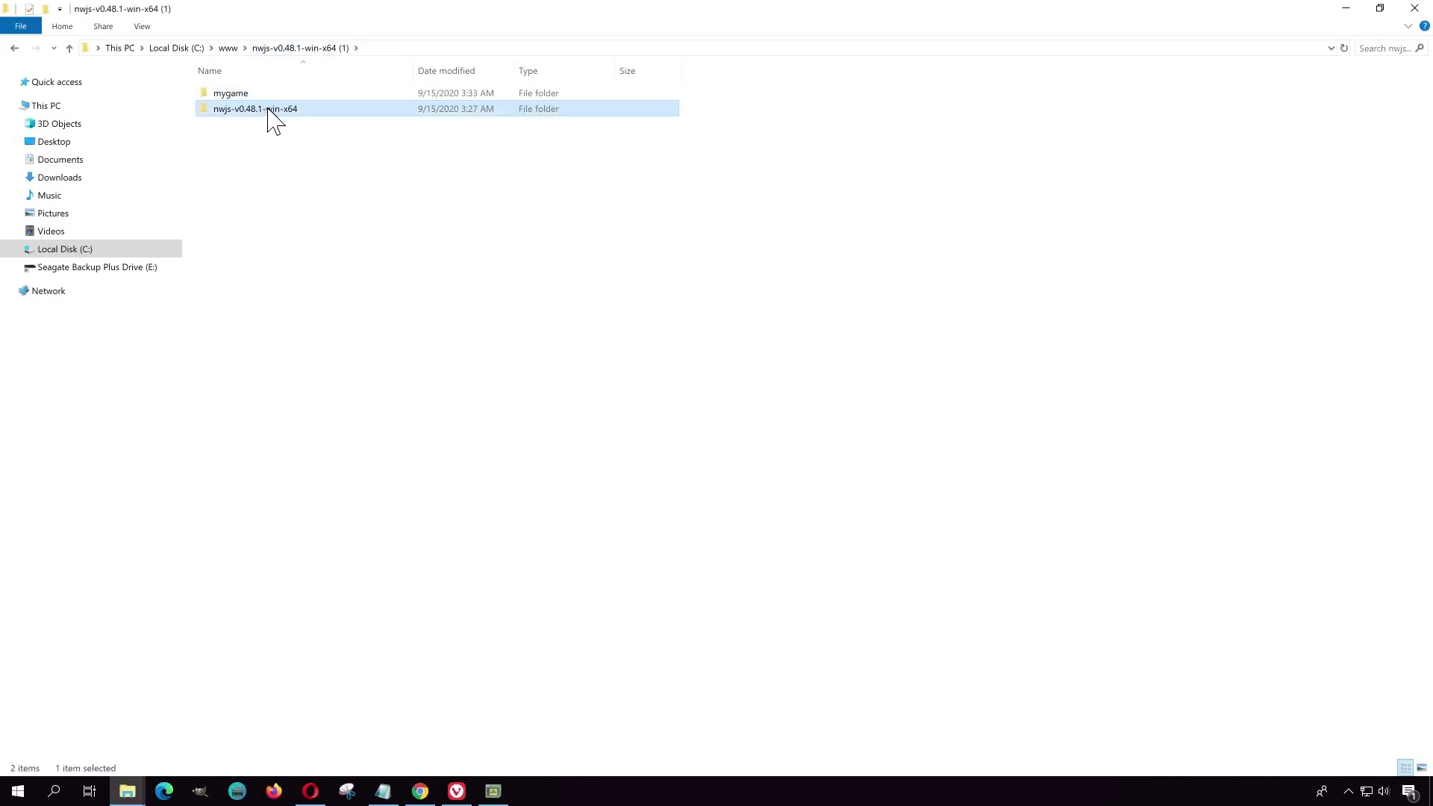
double_click(276, 112)
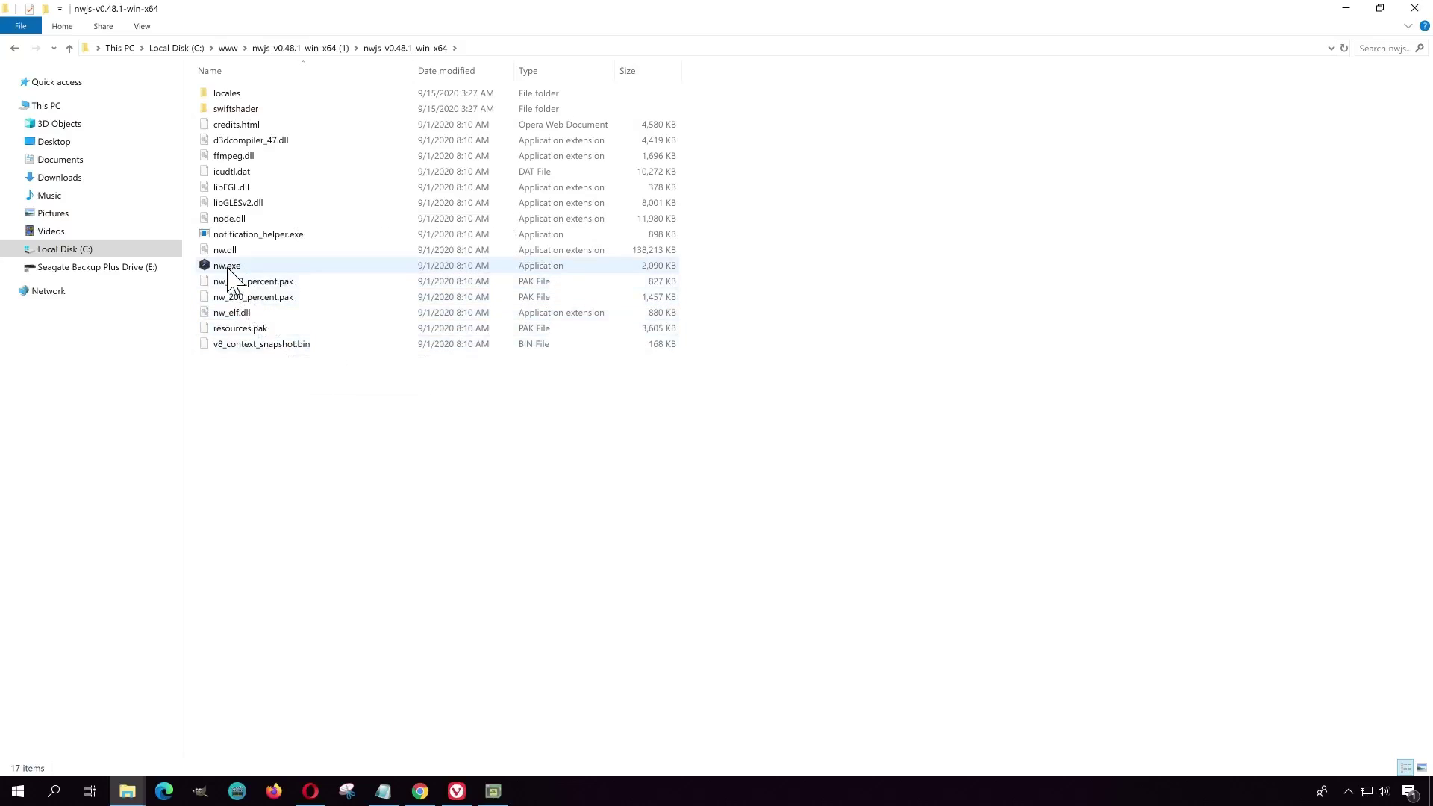
double_click(232, 267)
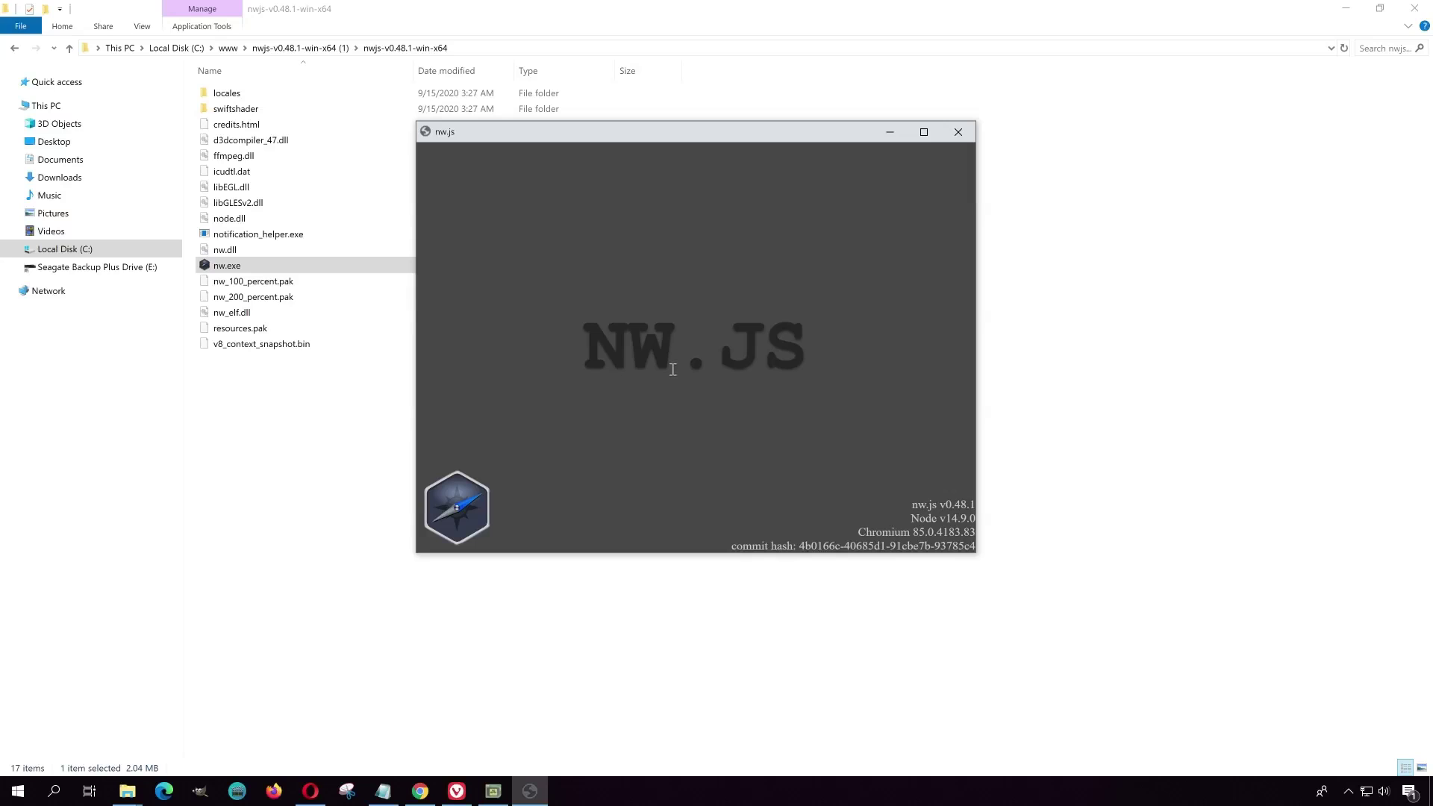
drag(728, 132, 665, 172)
click(827, 172)
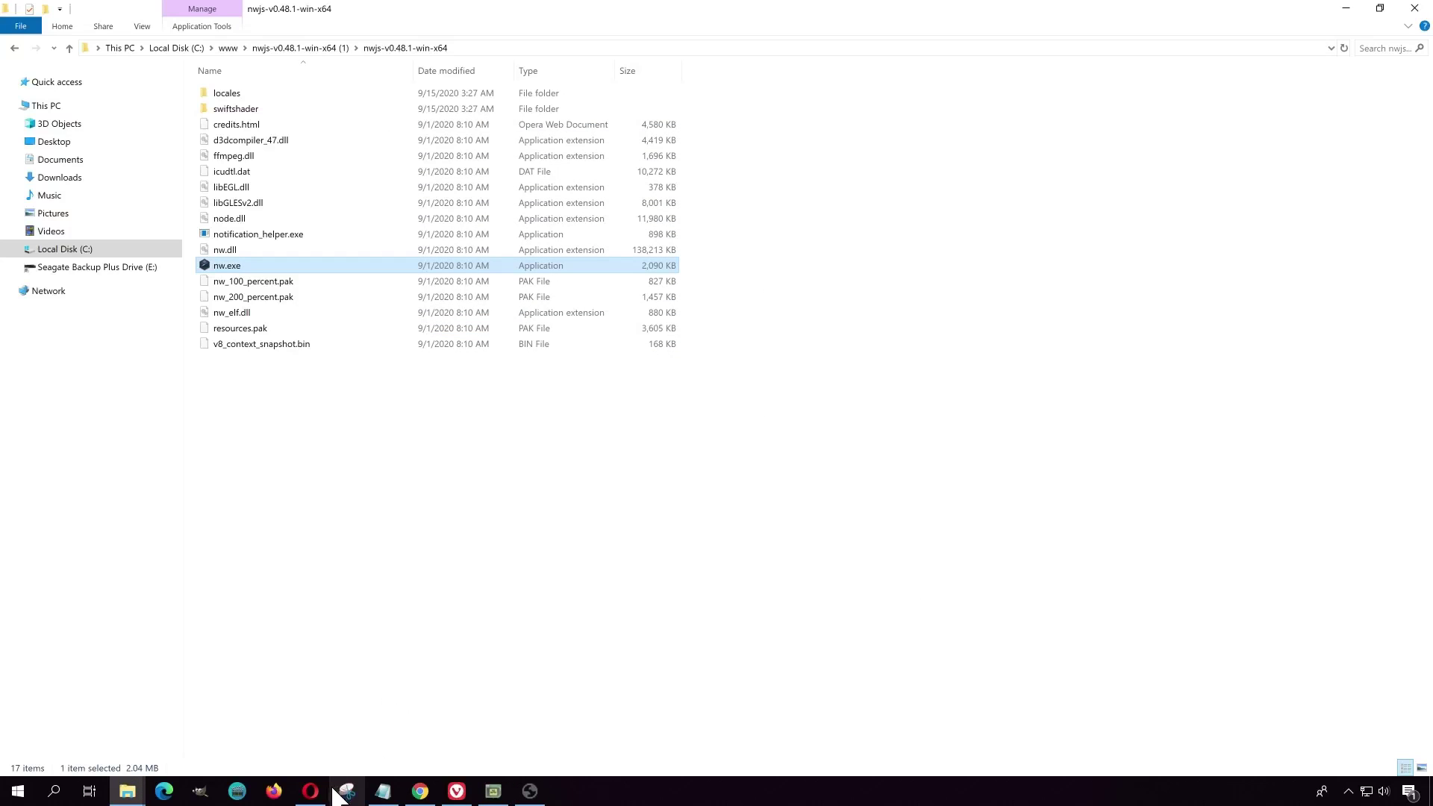
Switch to the browser's Stack Overflow page on packaging NW.js apps and copy the "$ npm install node-webkit-builder -g" line
click(456, 792)
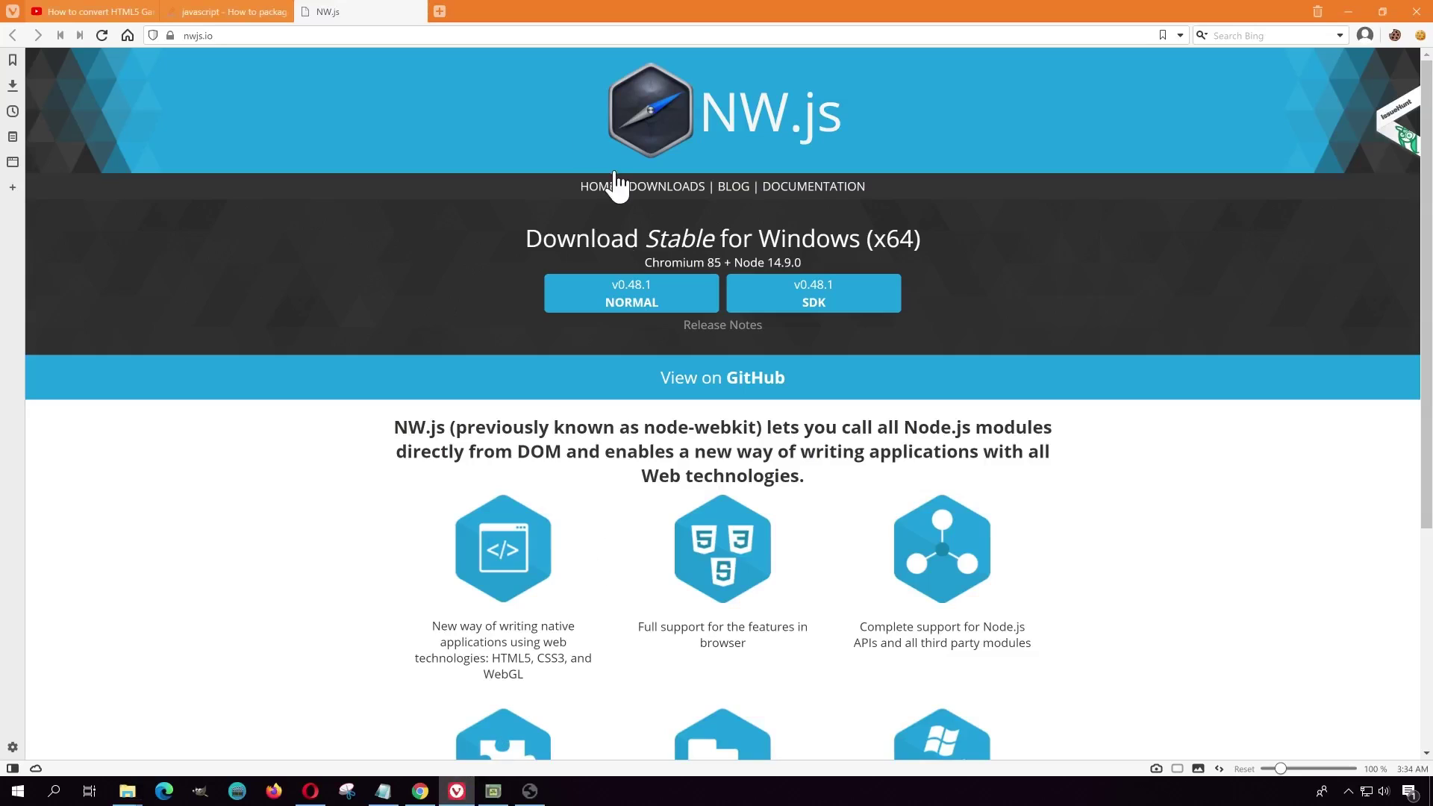
click(214, 15)
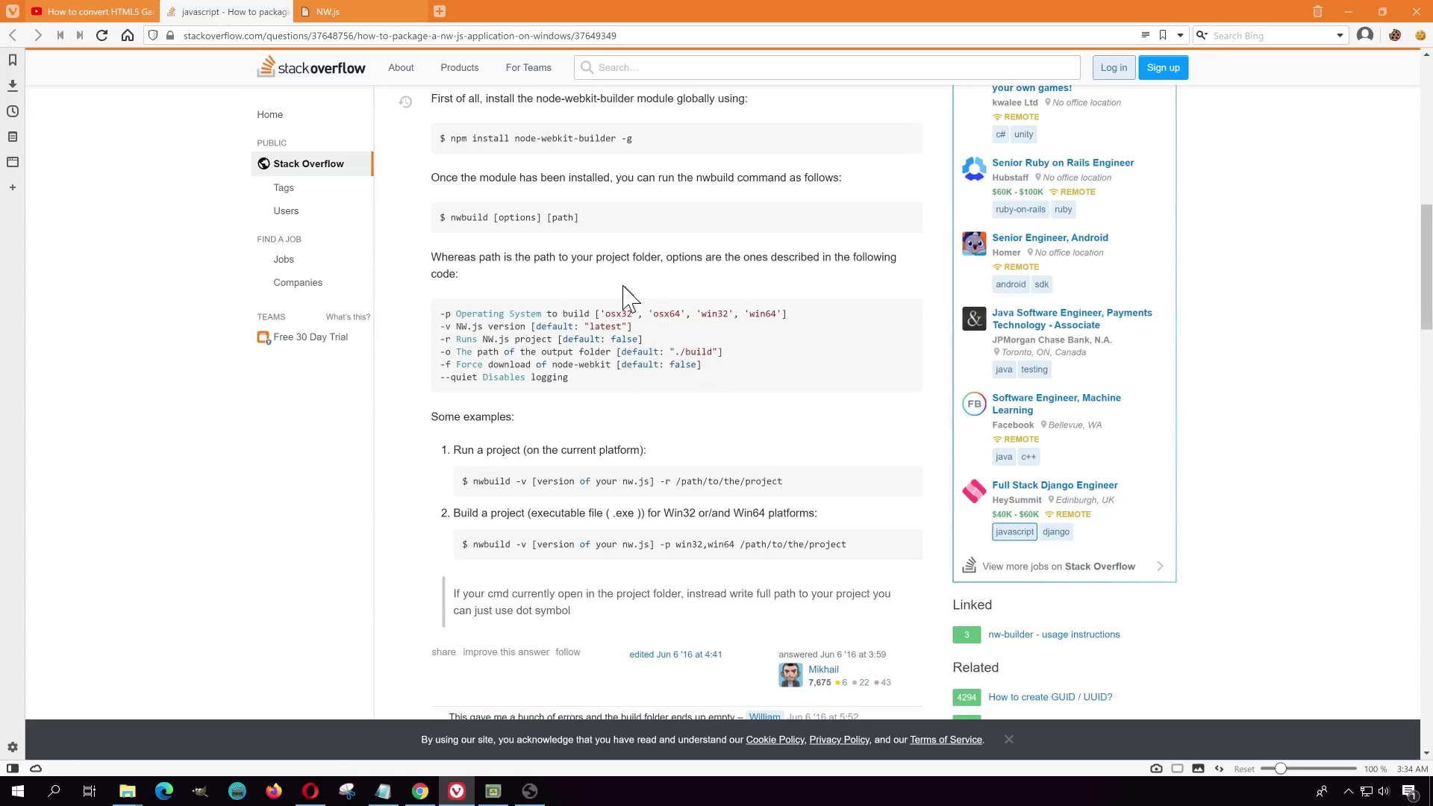
scroll(606, 477, up, 2)
scroll(605, 505, up, 1)
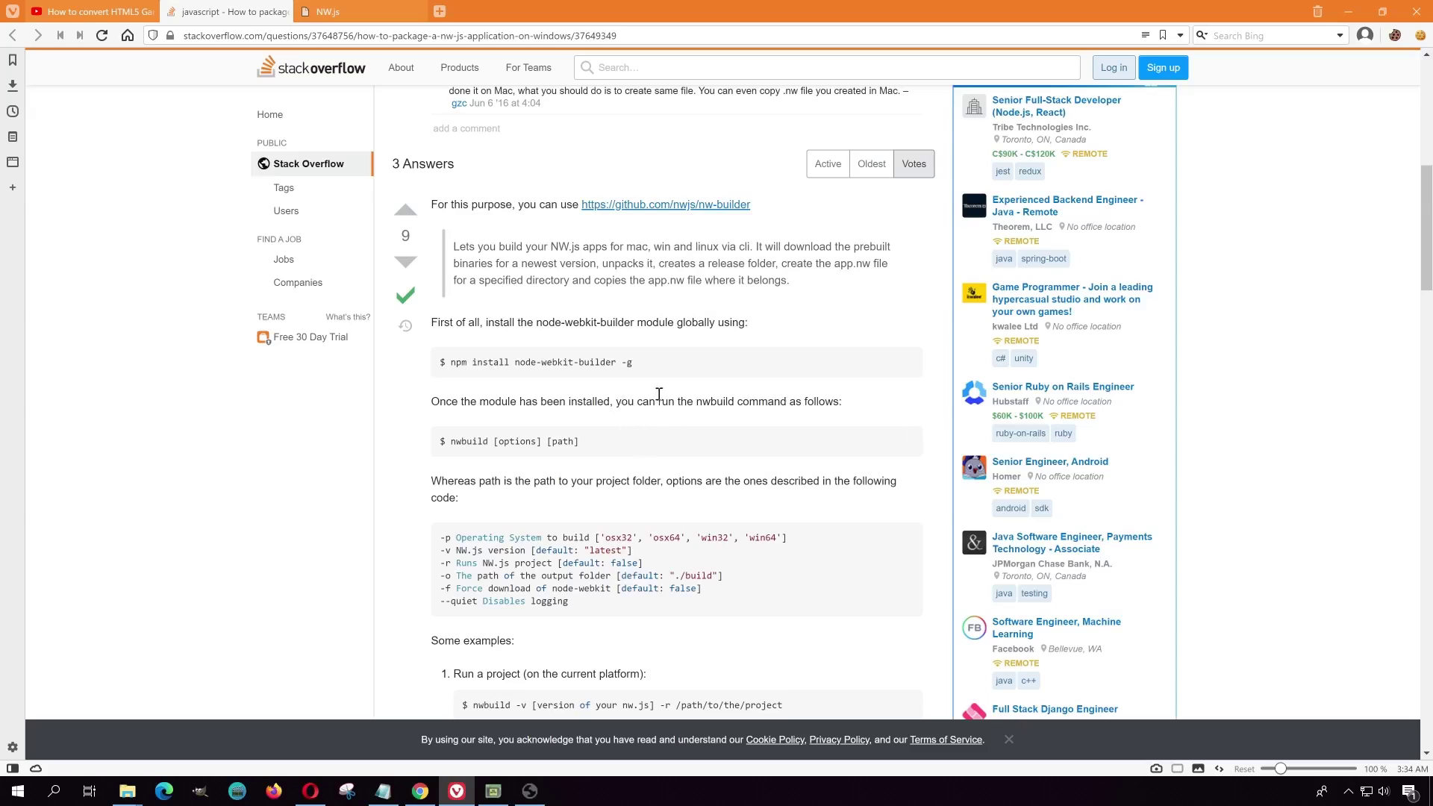
scroll(657, 448, up, 1)
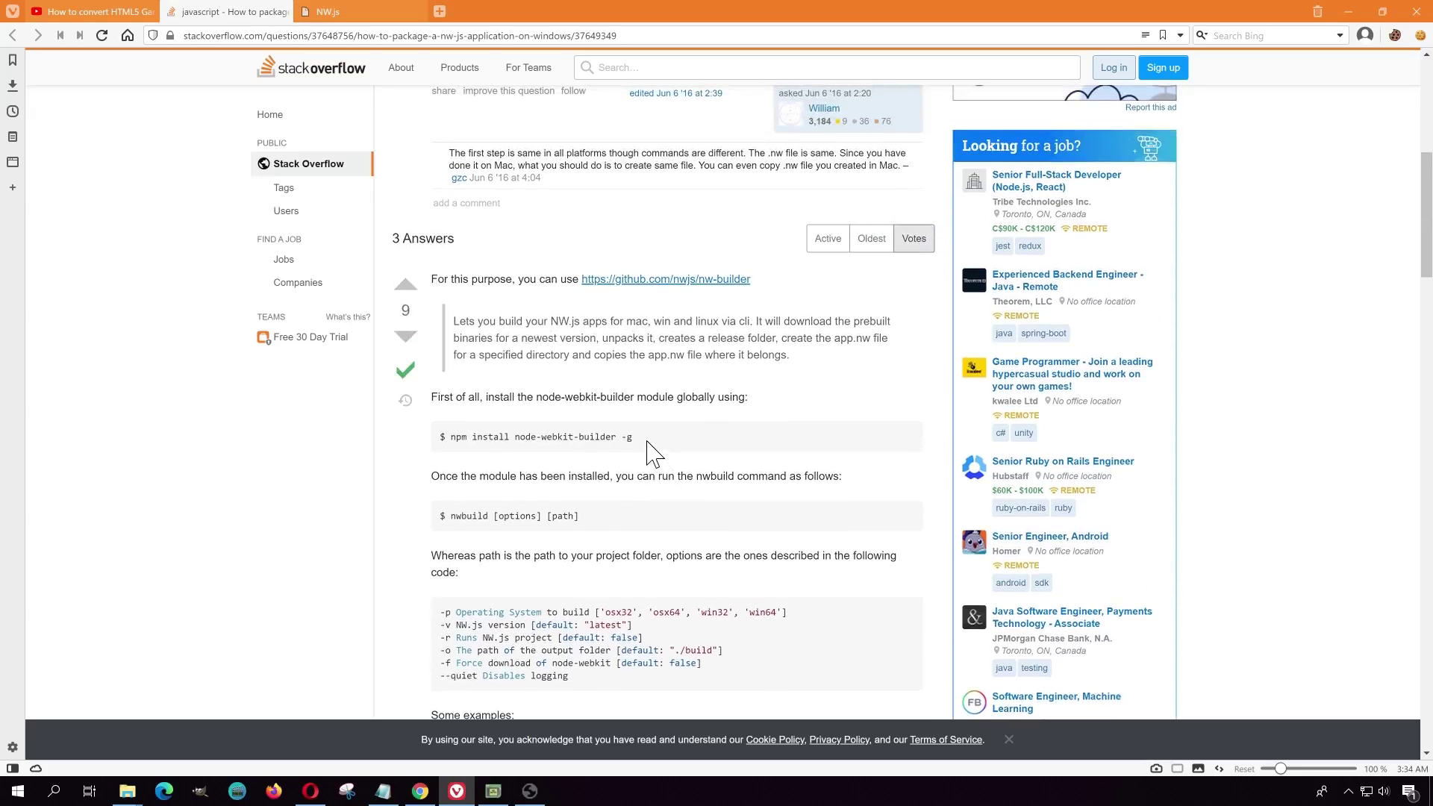
drag(633, 437, 446, 444)
key(ctrl+c)
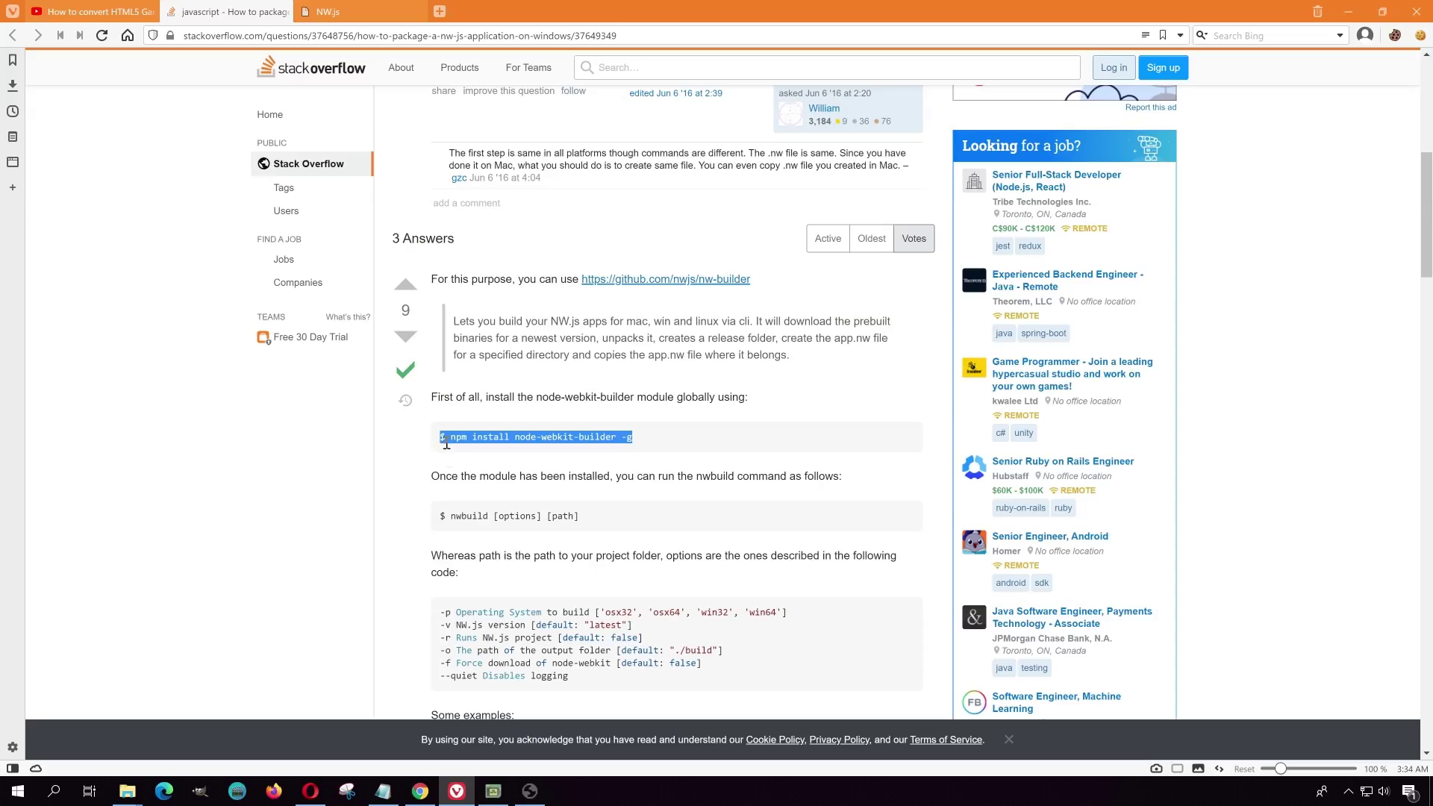
right_click(517, 444)
click(538, 478)
Start Command Prompt as administrator and try to run the copied line "$ npm install node-webkit-builder -g"
click(16, 793)
text(cmd)
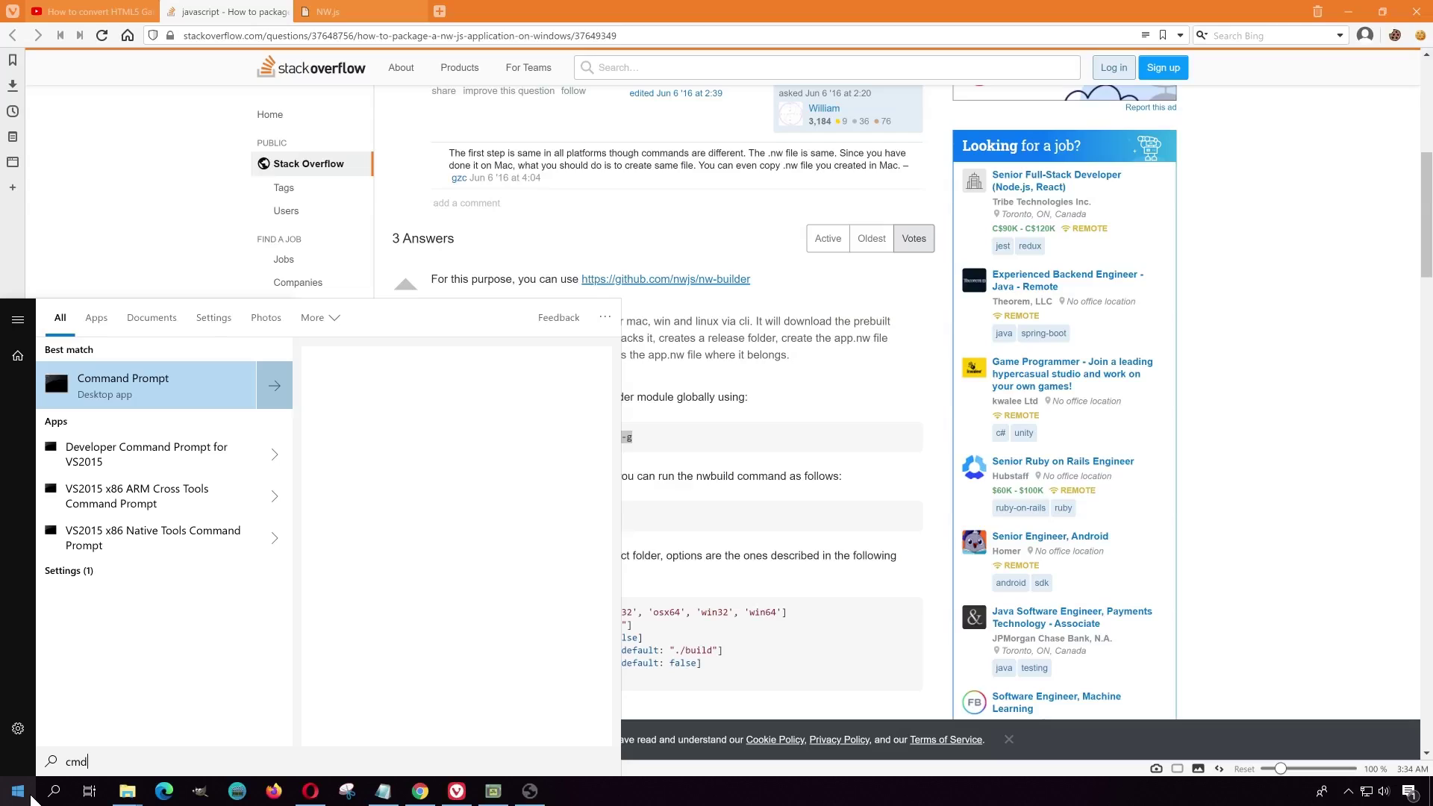
right_click(118, 395)
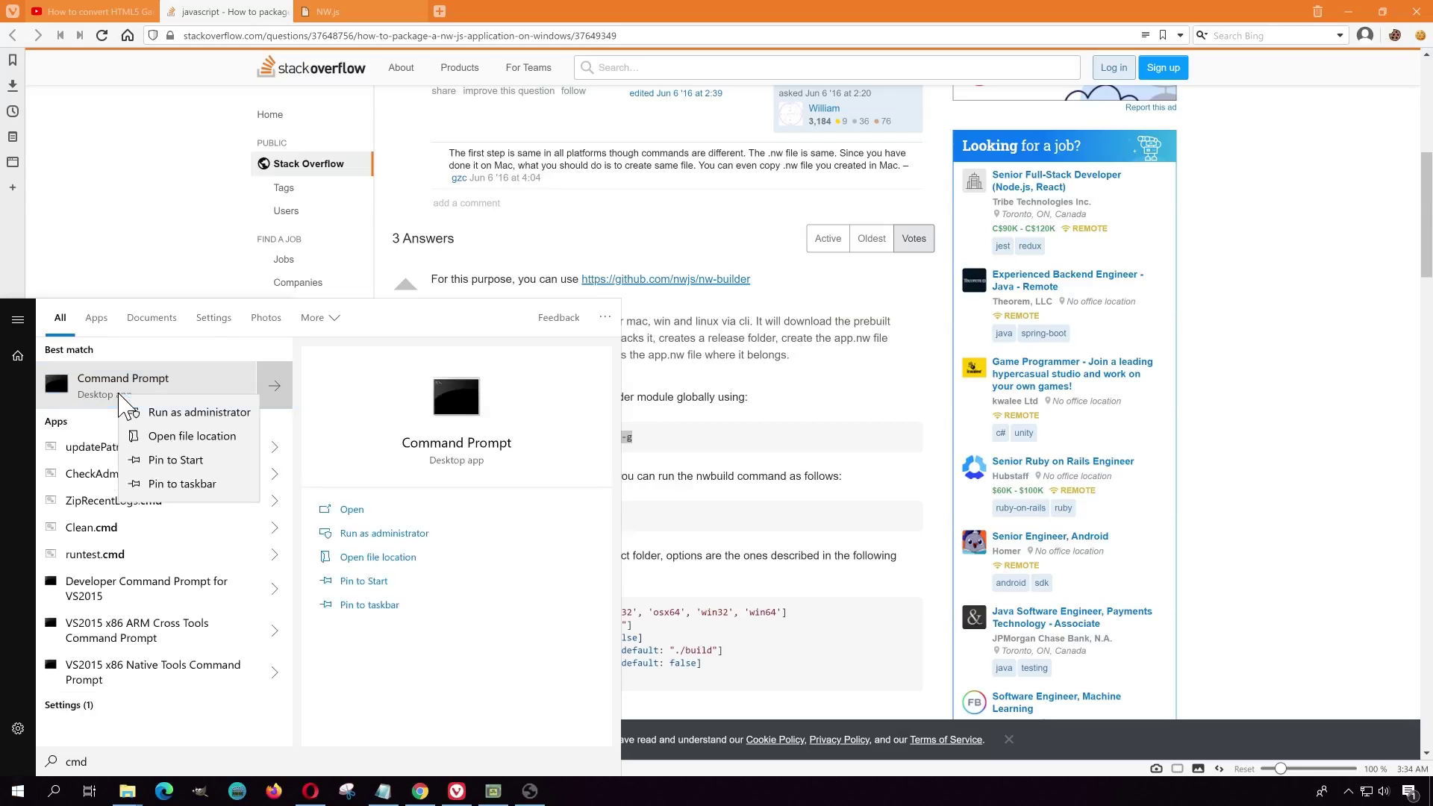
click(208, 415)
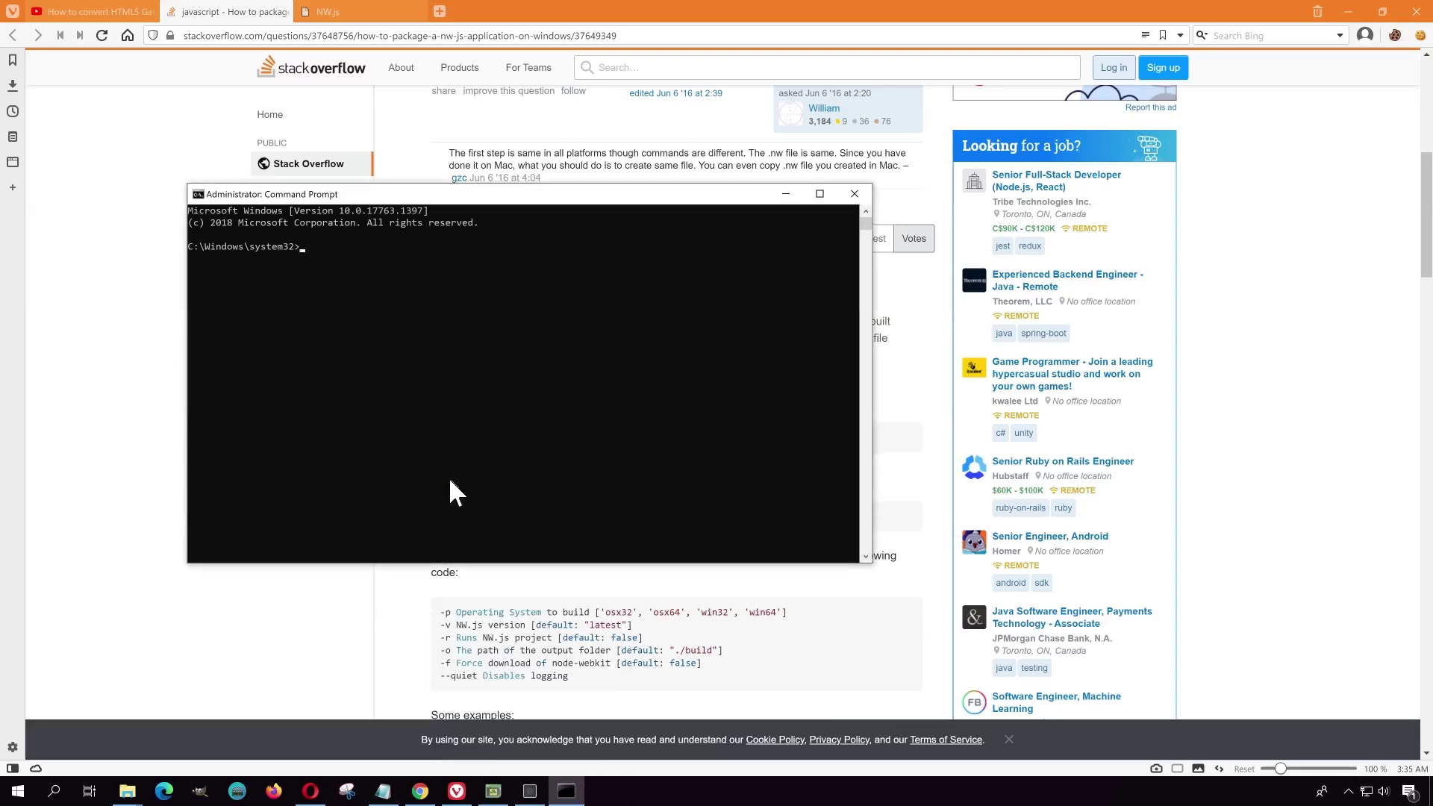
key(ctrl+v)
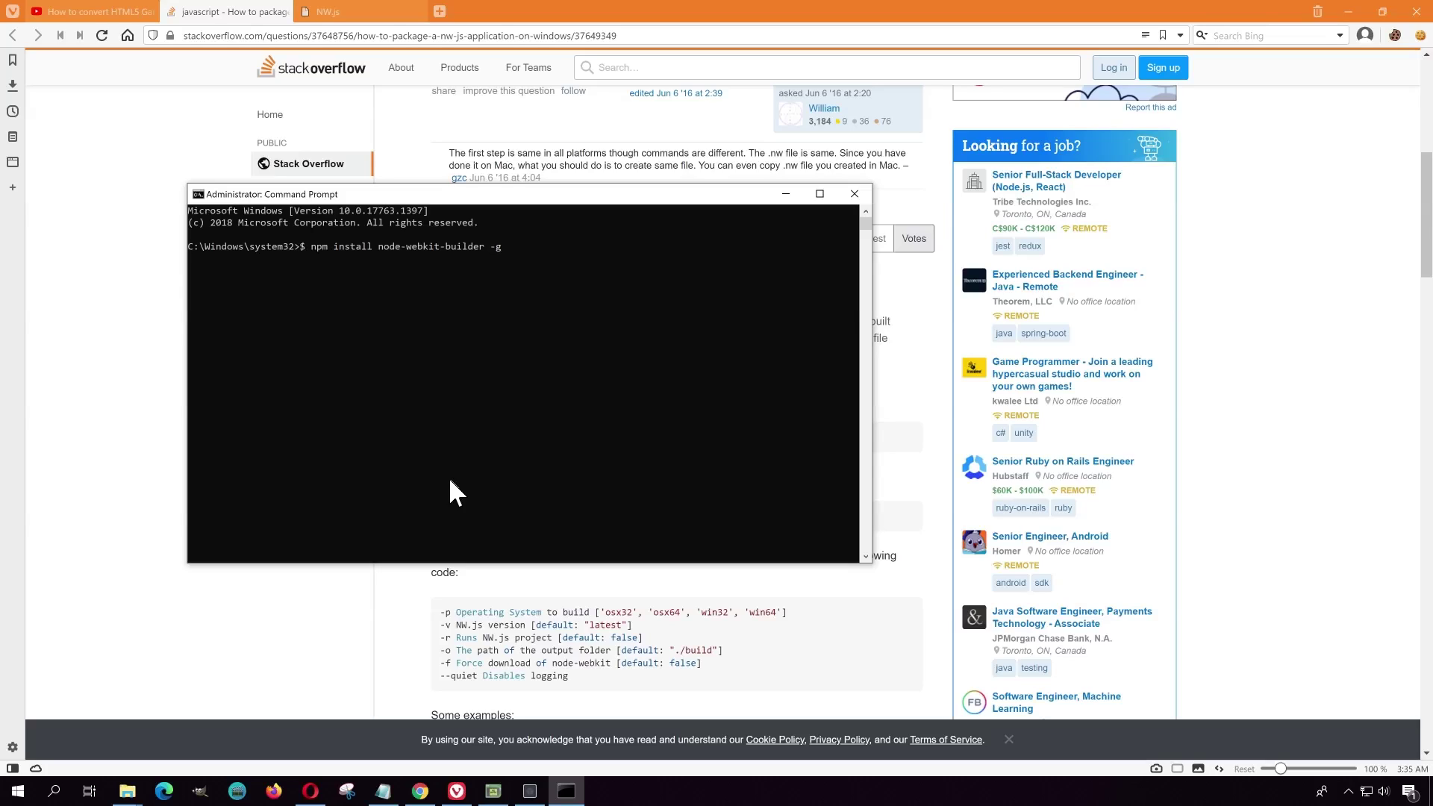
key(Return)
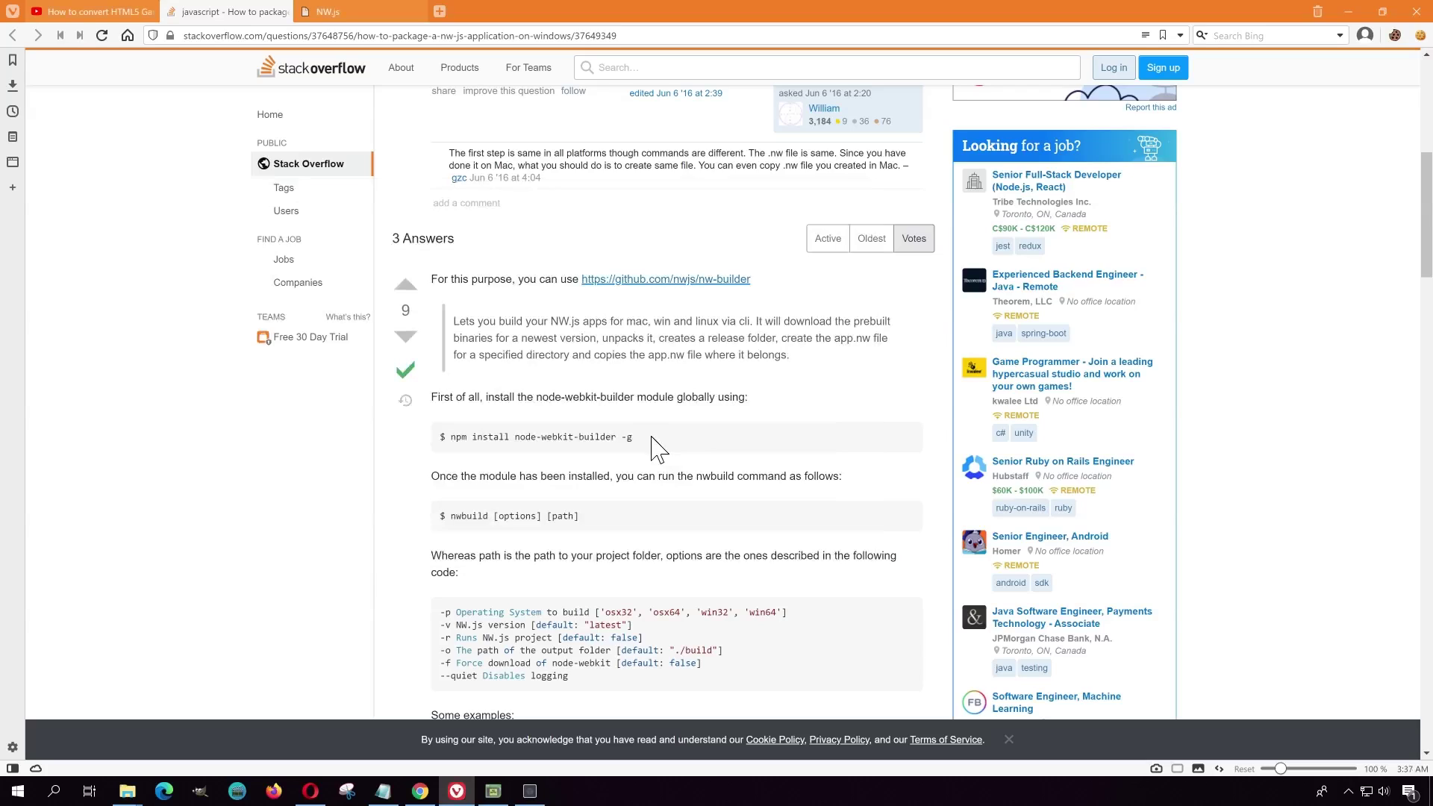
Copy the install command without the dollar sign and run "npm install node-webkit-builder -g" in an administrator Command Prompt
drag(648, 440, 458, 441)
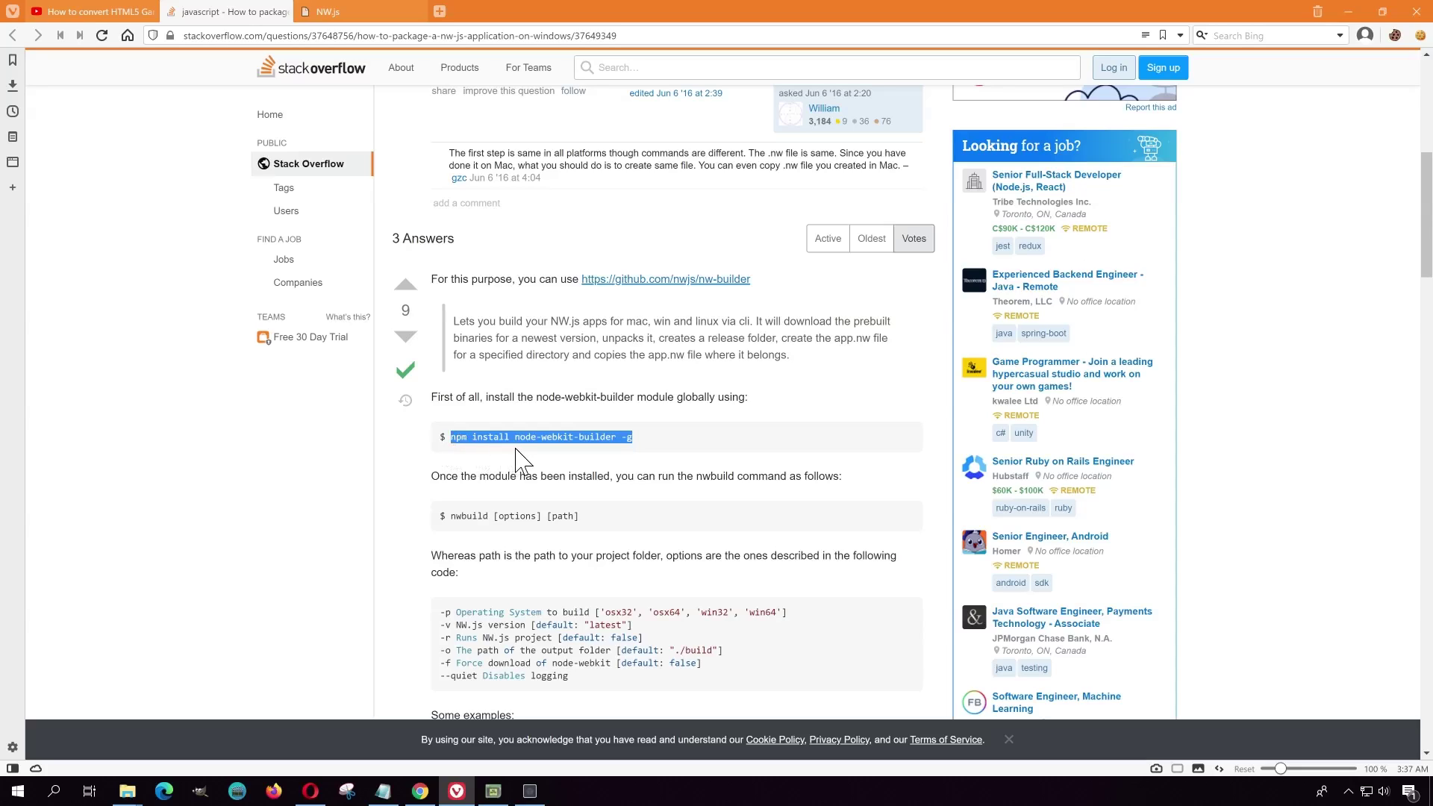
key(super)
text(cmd)
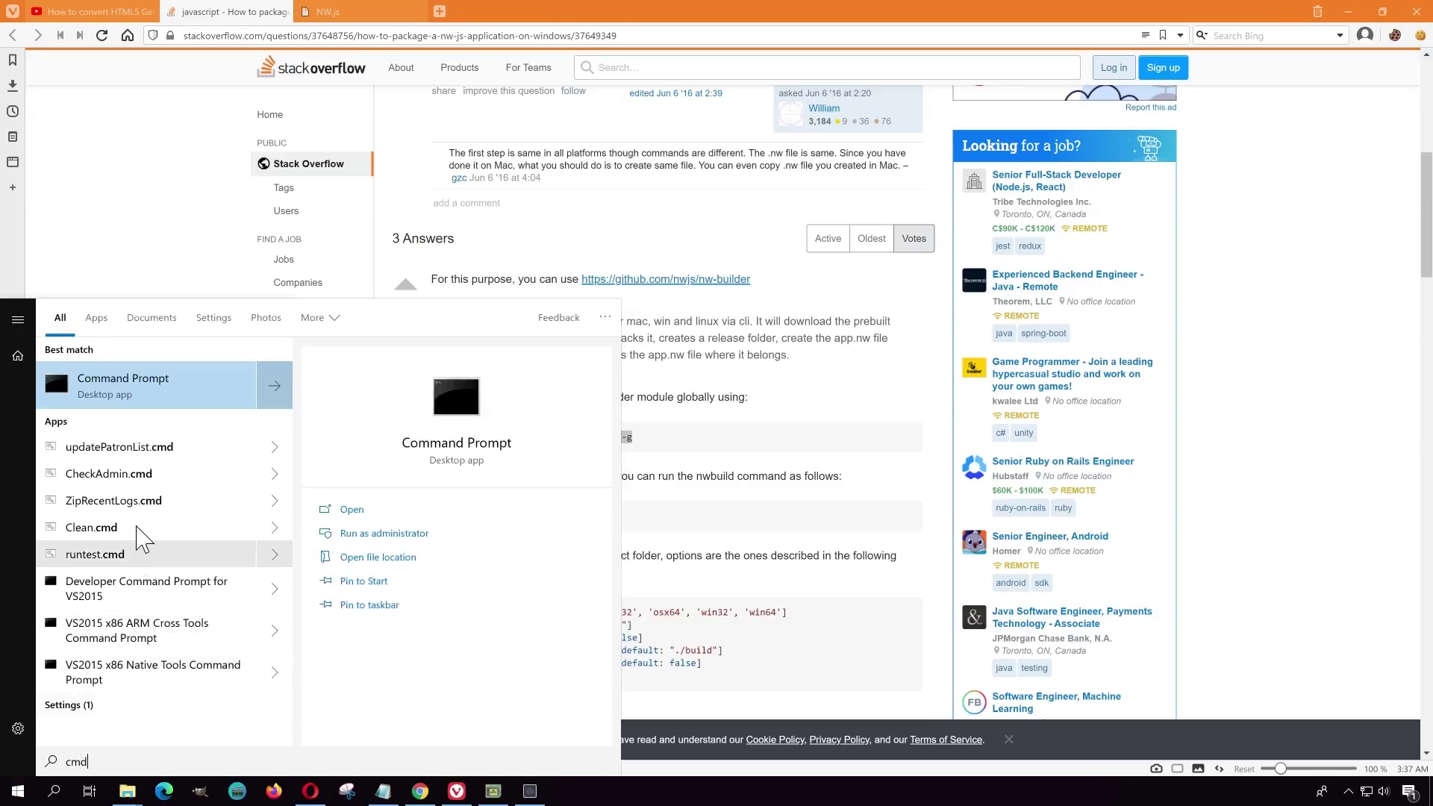
right_click(130, 391)
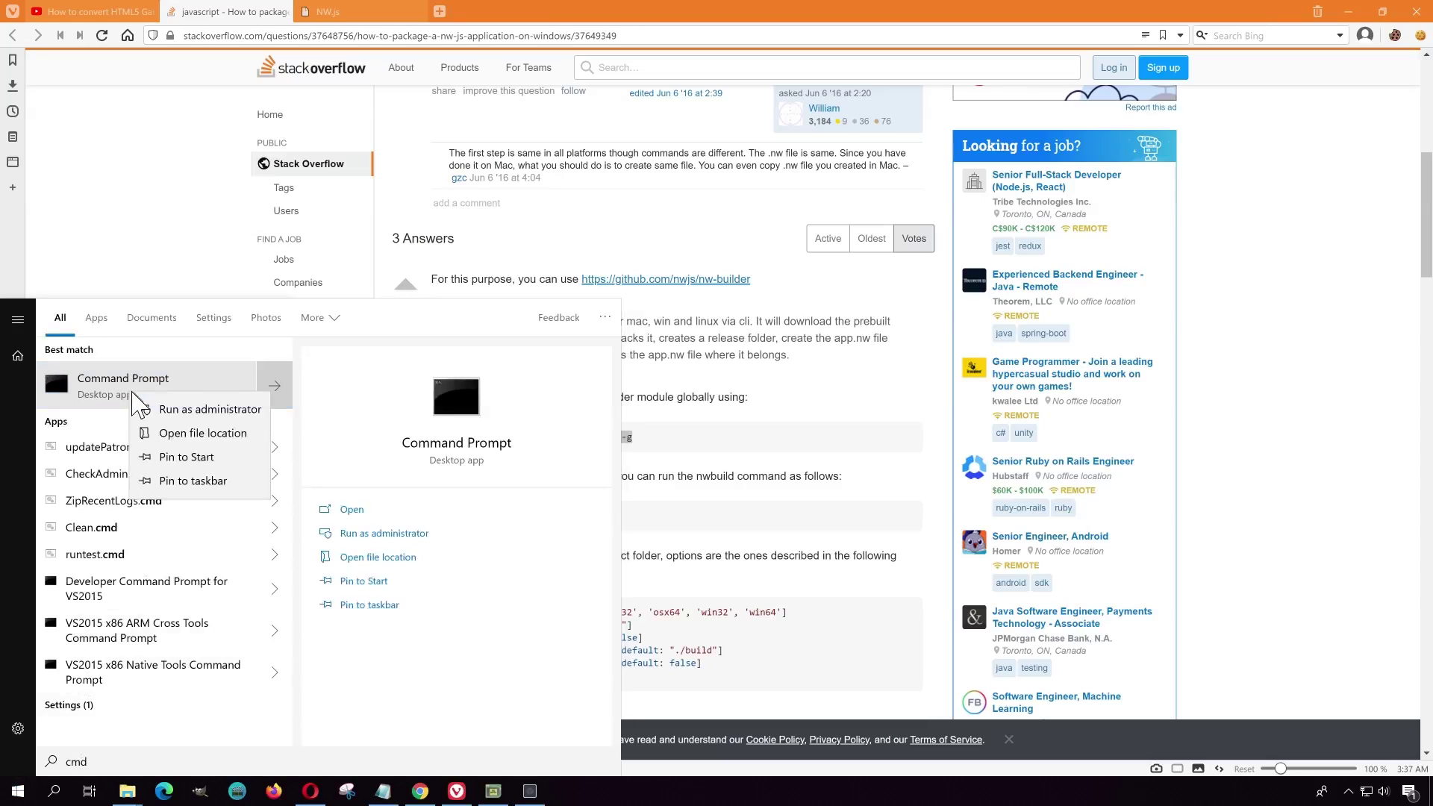
click(190, 410)
drag(380, 51, 634, 204)
text(npm install node-webkit-builder -g)
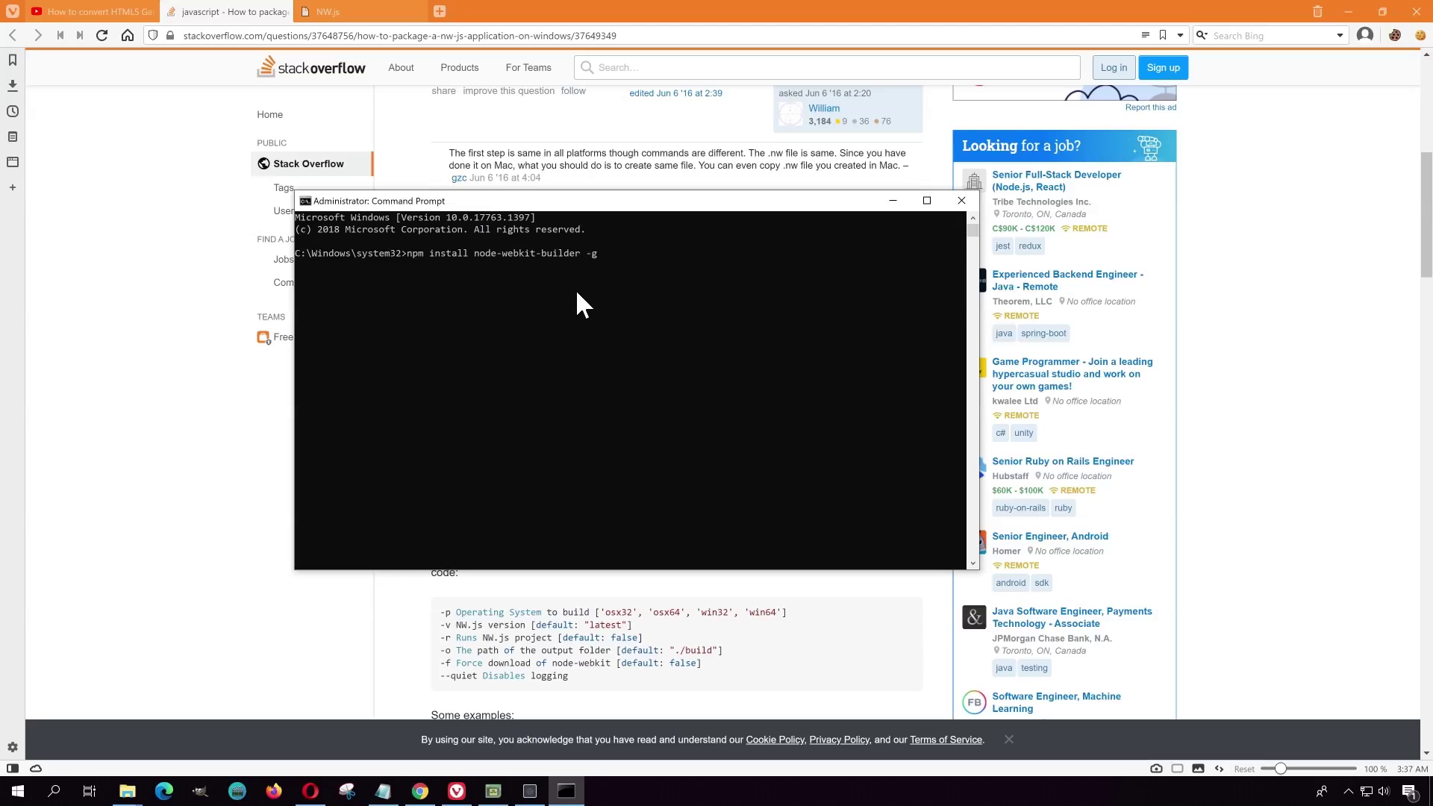
key(Return)
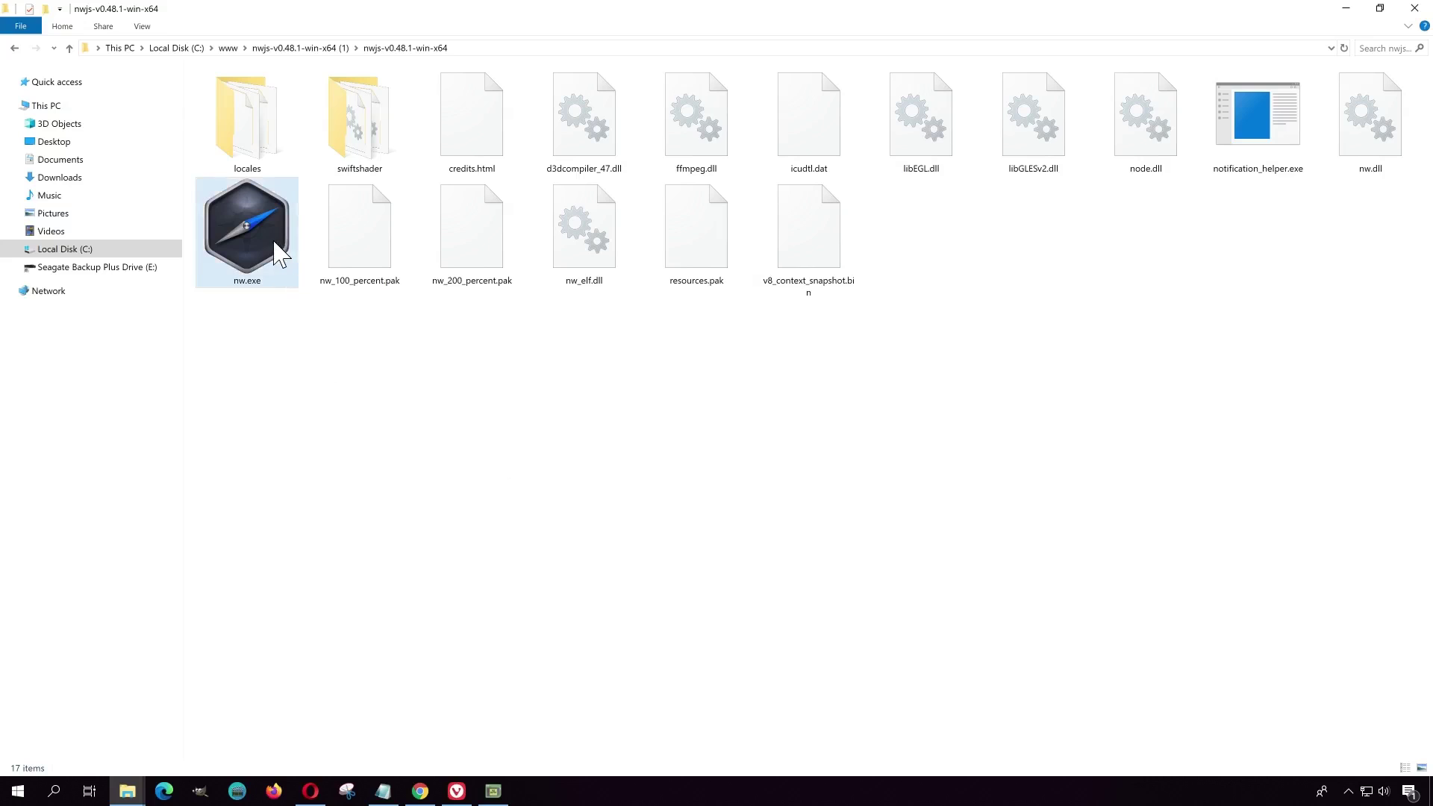
Launch nw.exe from the inner nwjs-v0.48.1-win-x64 folder to check it, and close its window
double_click(279, 254)
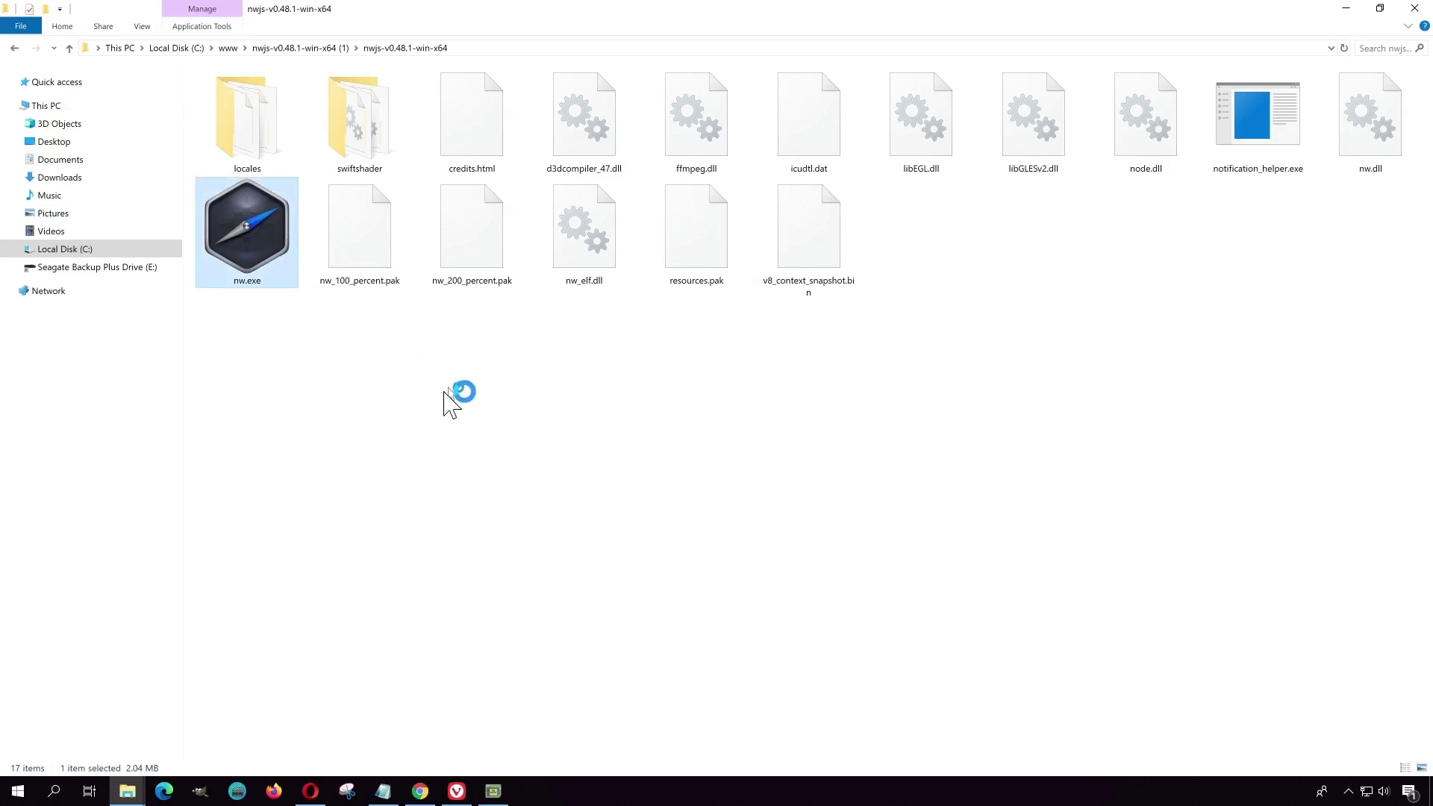
drag(732, 182, 643, 139)
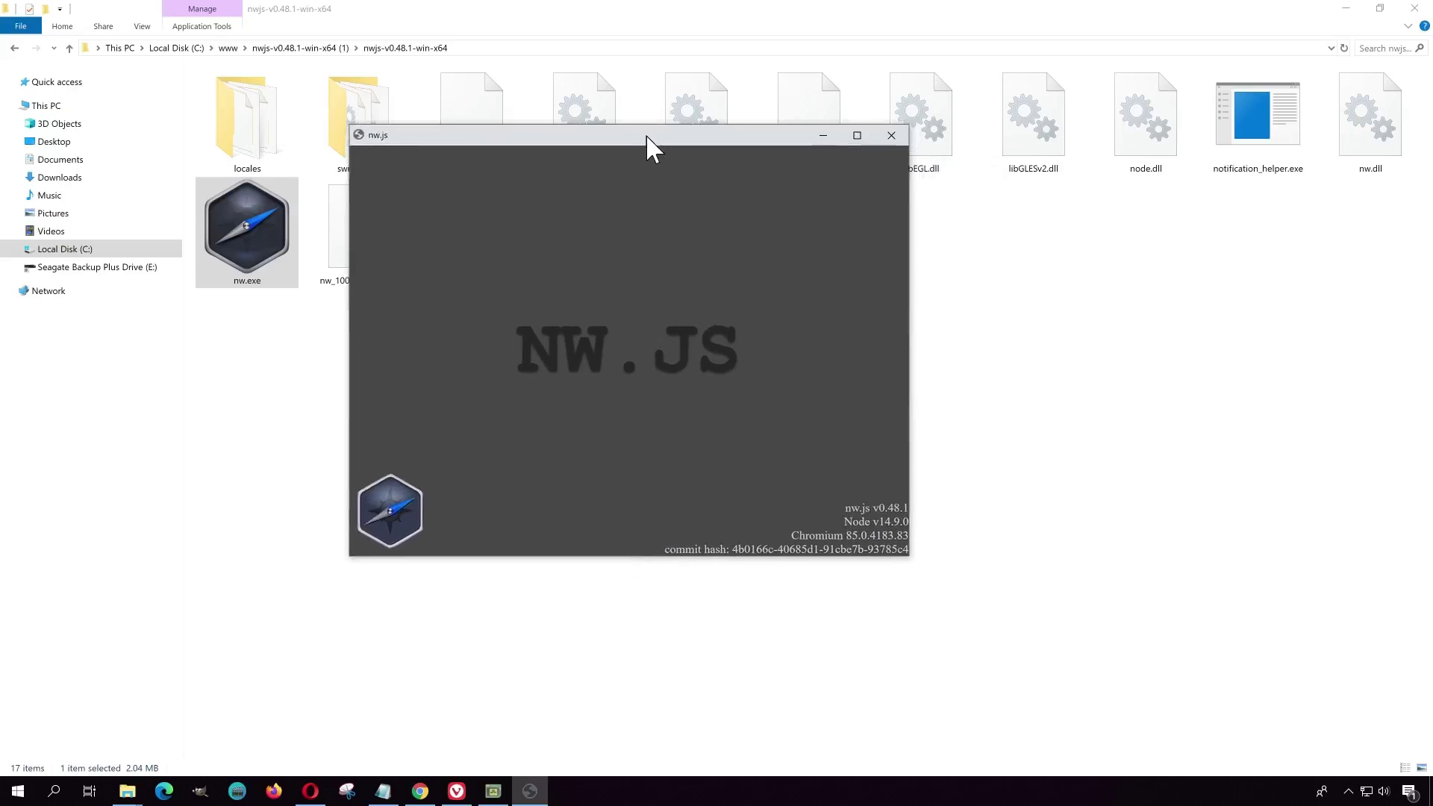
click(888, 139)
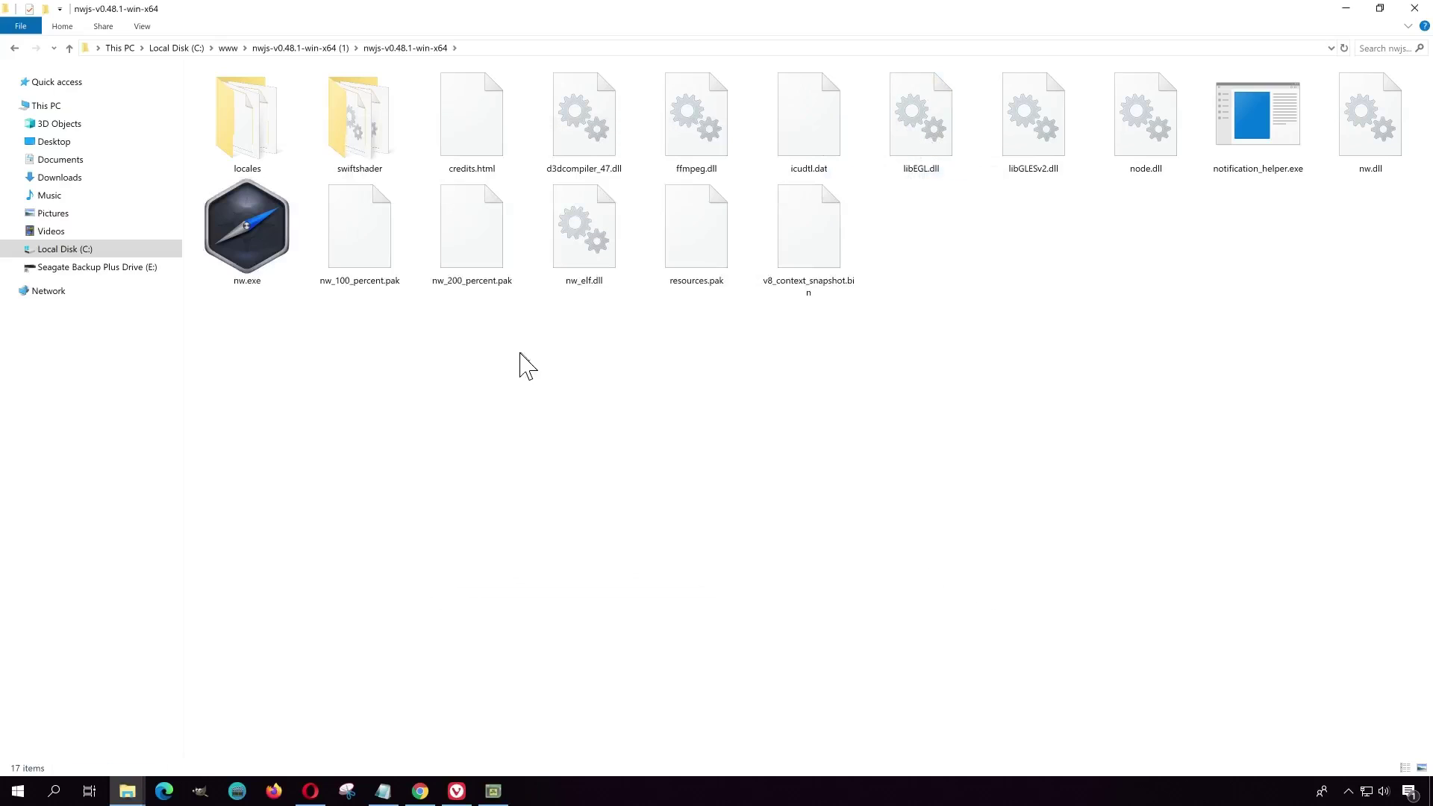
Copy all the web export files from the mygame folder into the inner nwjs-v0.48.1-win-x64 folder
click(306, 49)
double_click(224, 94)
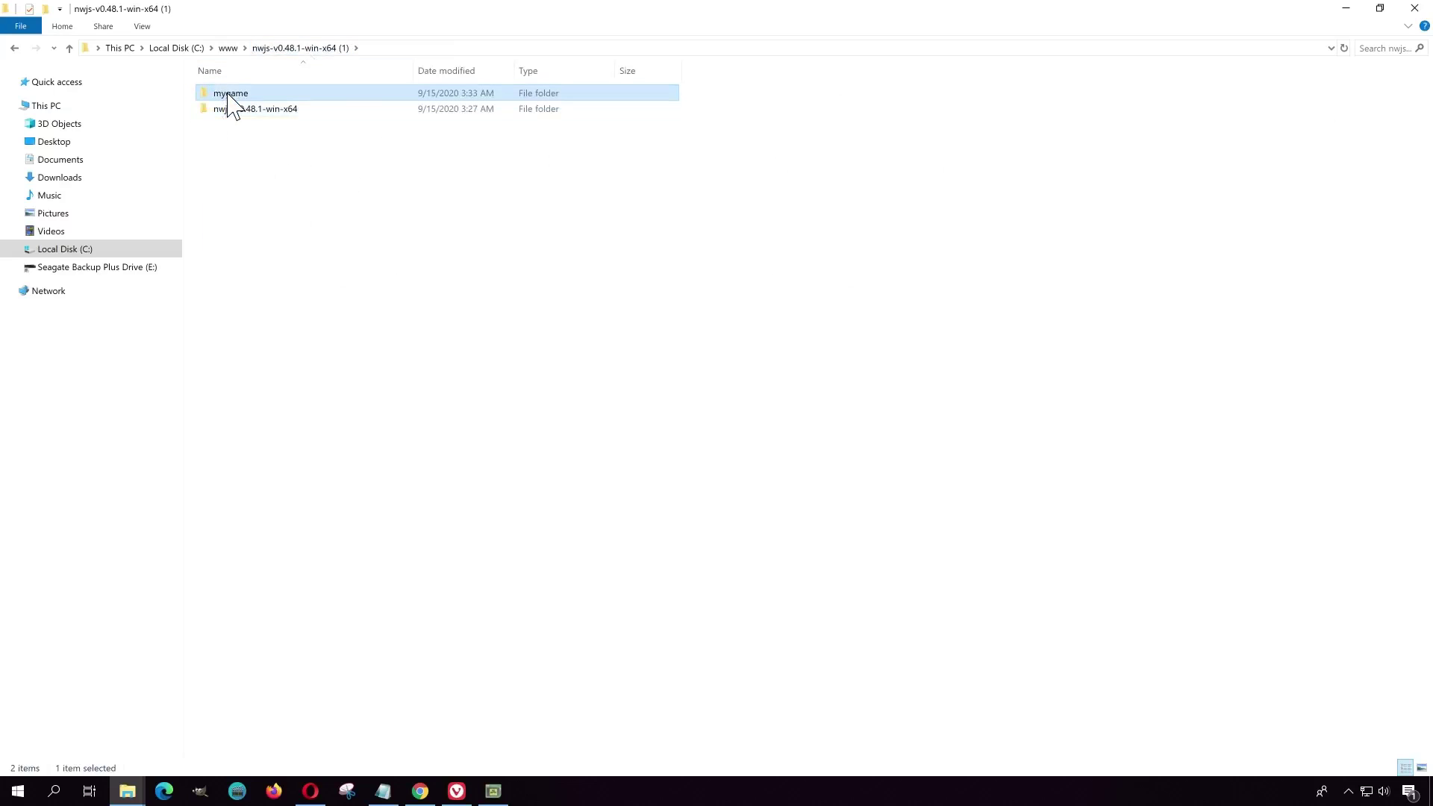
key(ctrl+a)
click(459, 310)
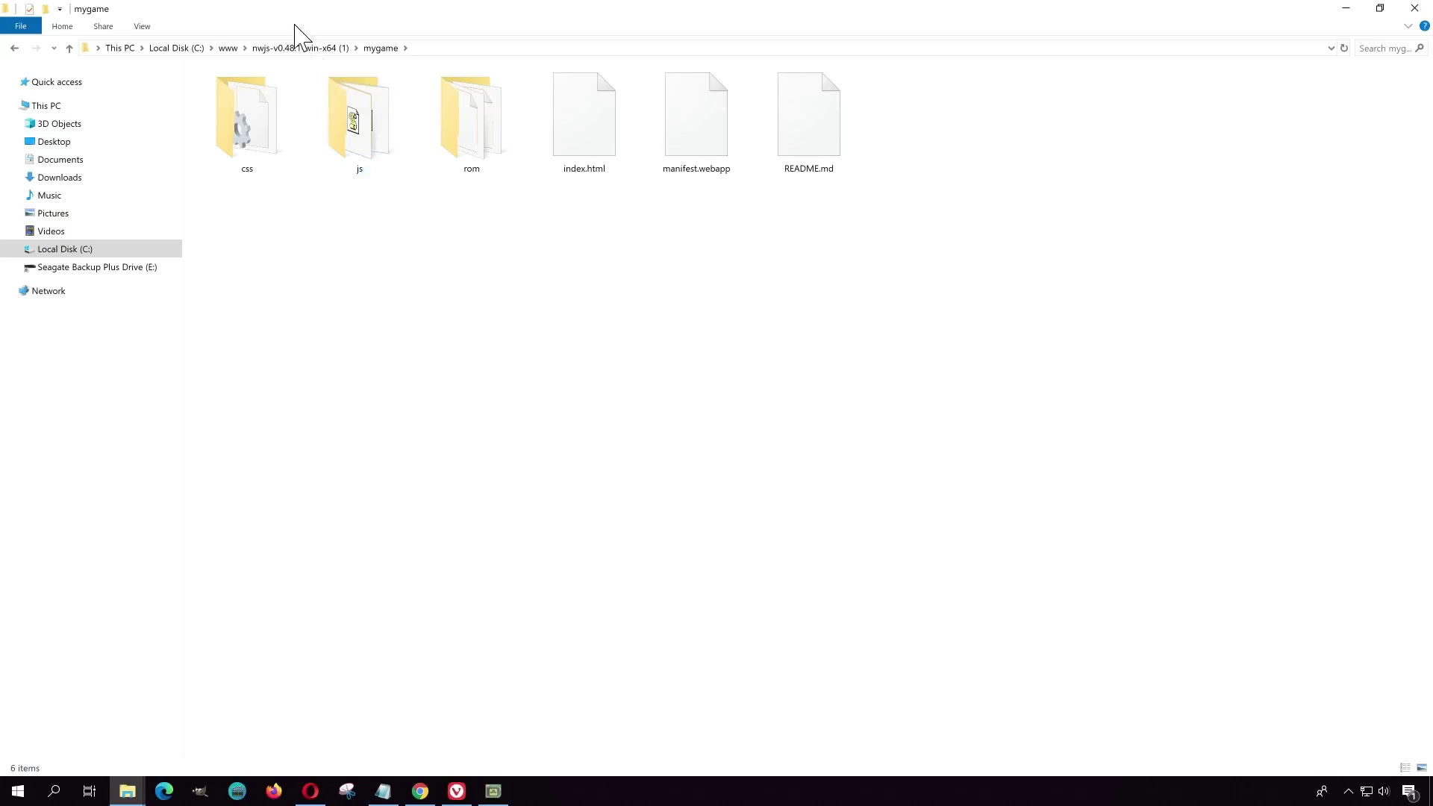
click(286, 48)
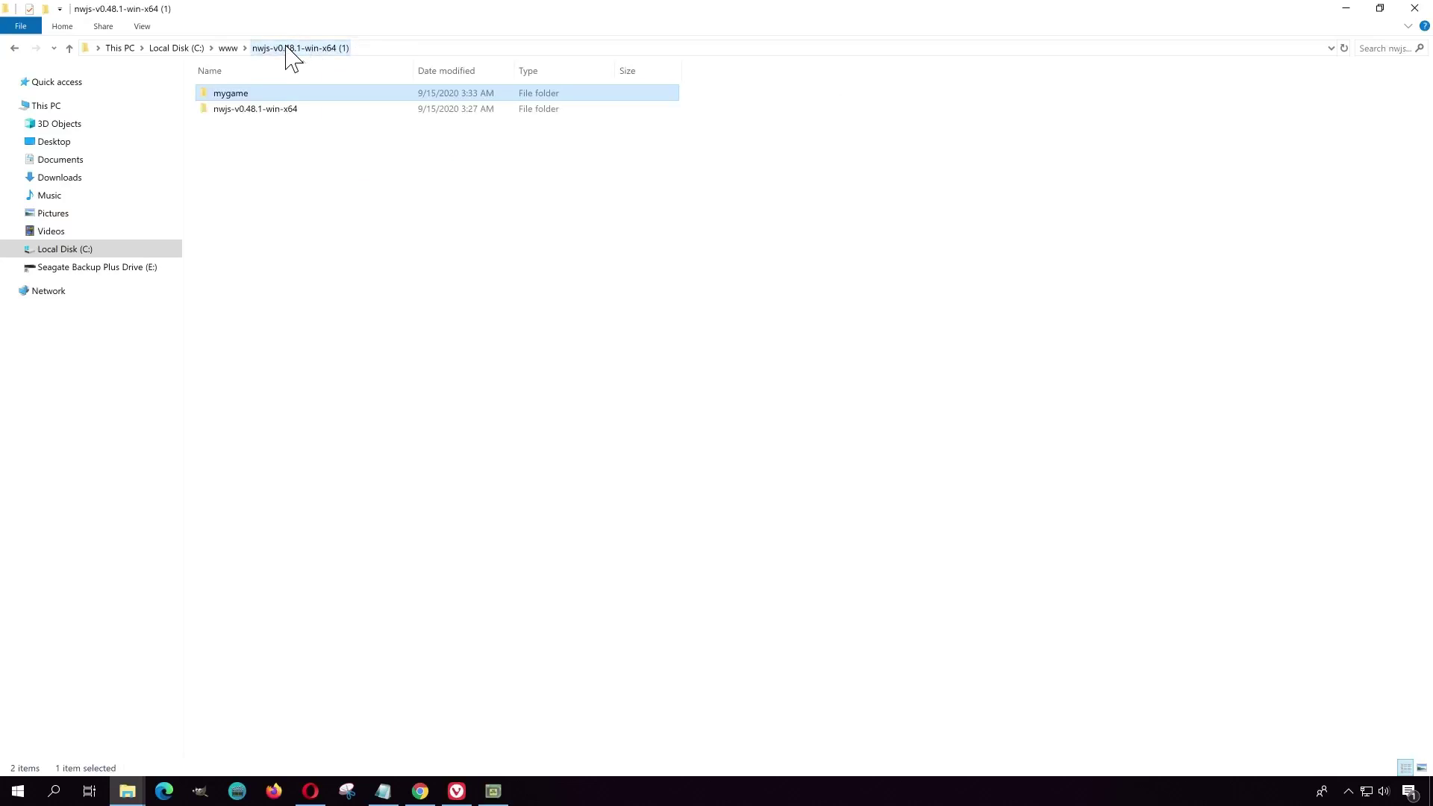
double_click(289, 111)
right_click(378, 359)
click(299, 450)
click(547, 443)
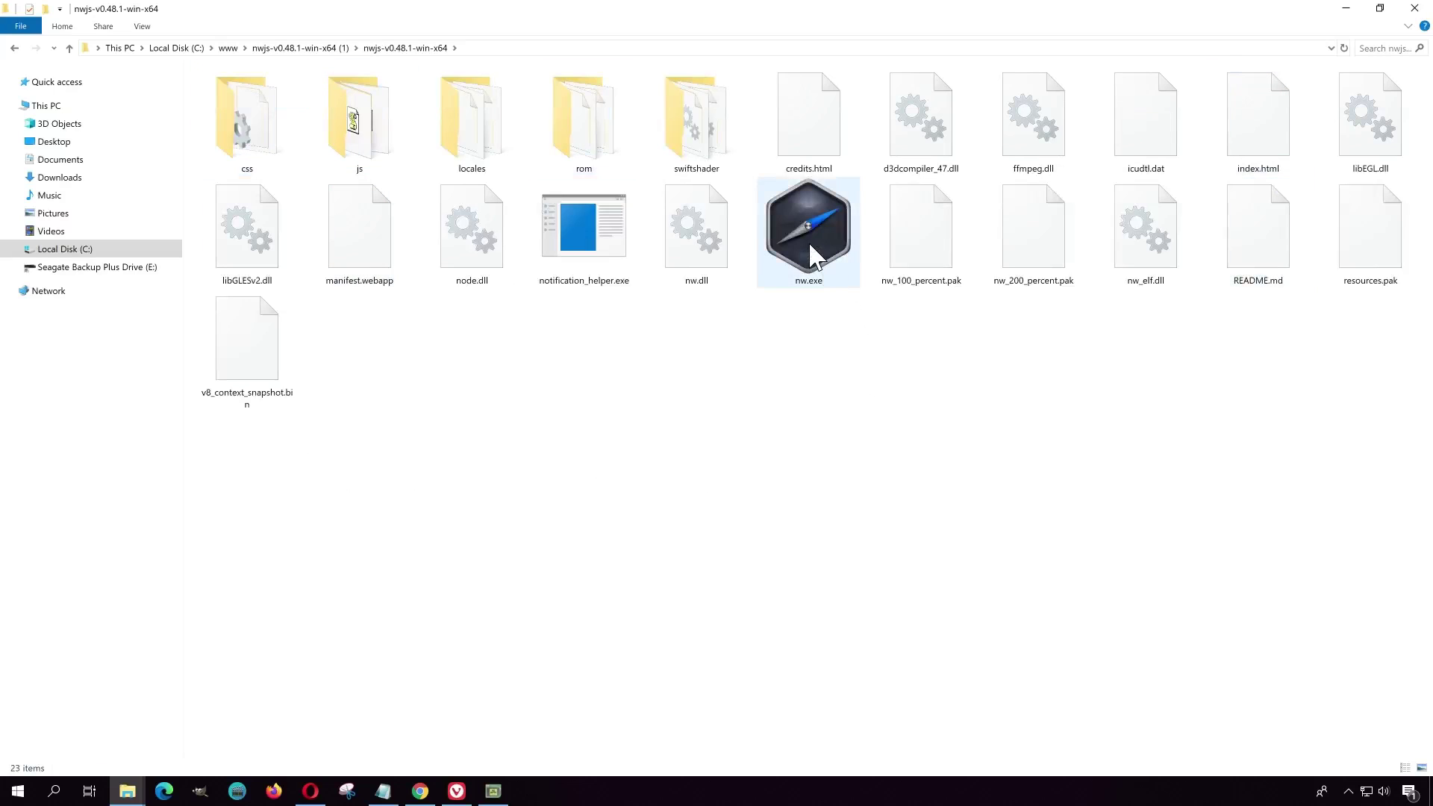
Test nw.exe with the game files beside it, and close the nw.js window
click(816, 261)
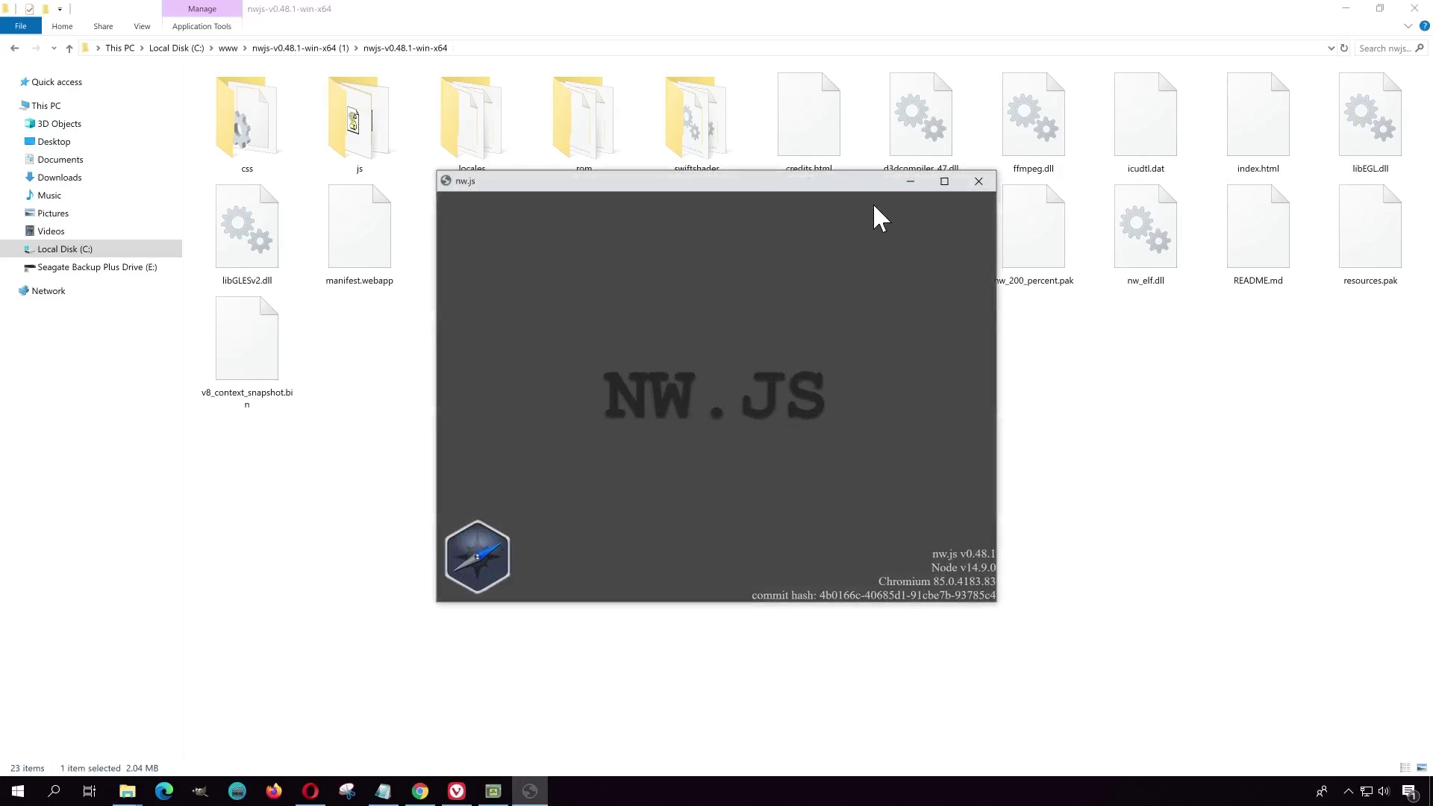
mouse_move(855, 183)
mouse_down()
mouse_move(796, 330)
mouse_move(806, 215)
mouse_move(842, 203)
mouse_up()
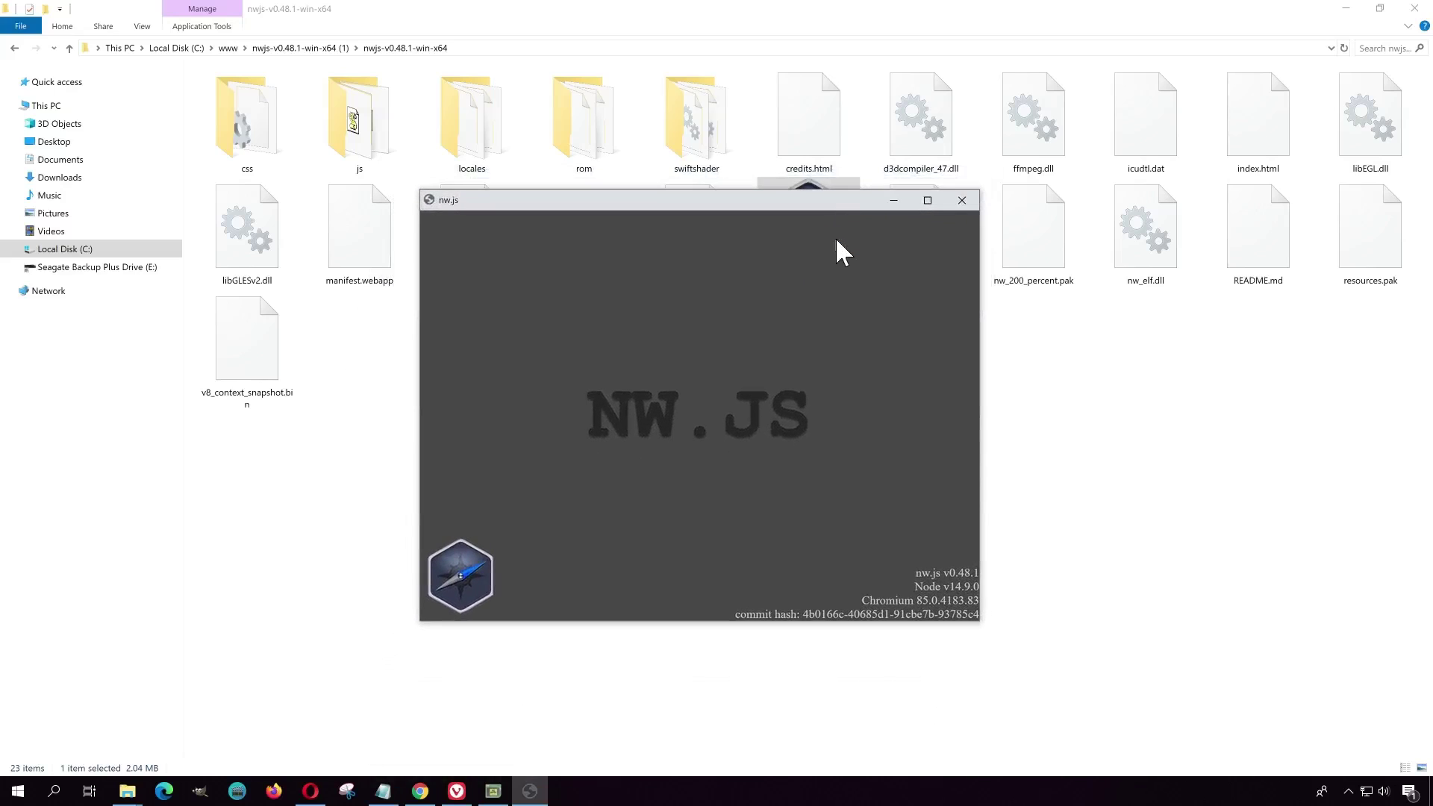
click(961, 199)
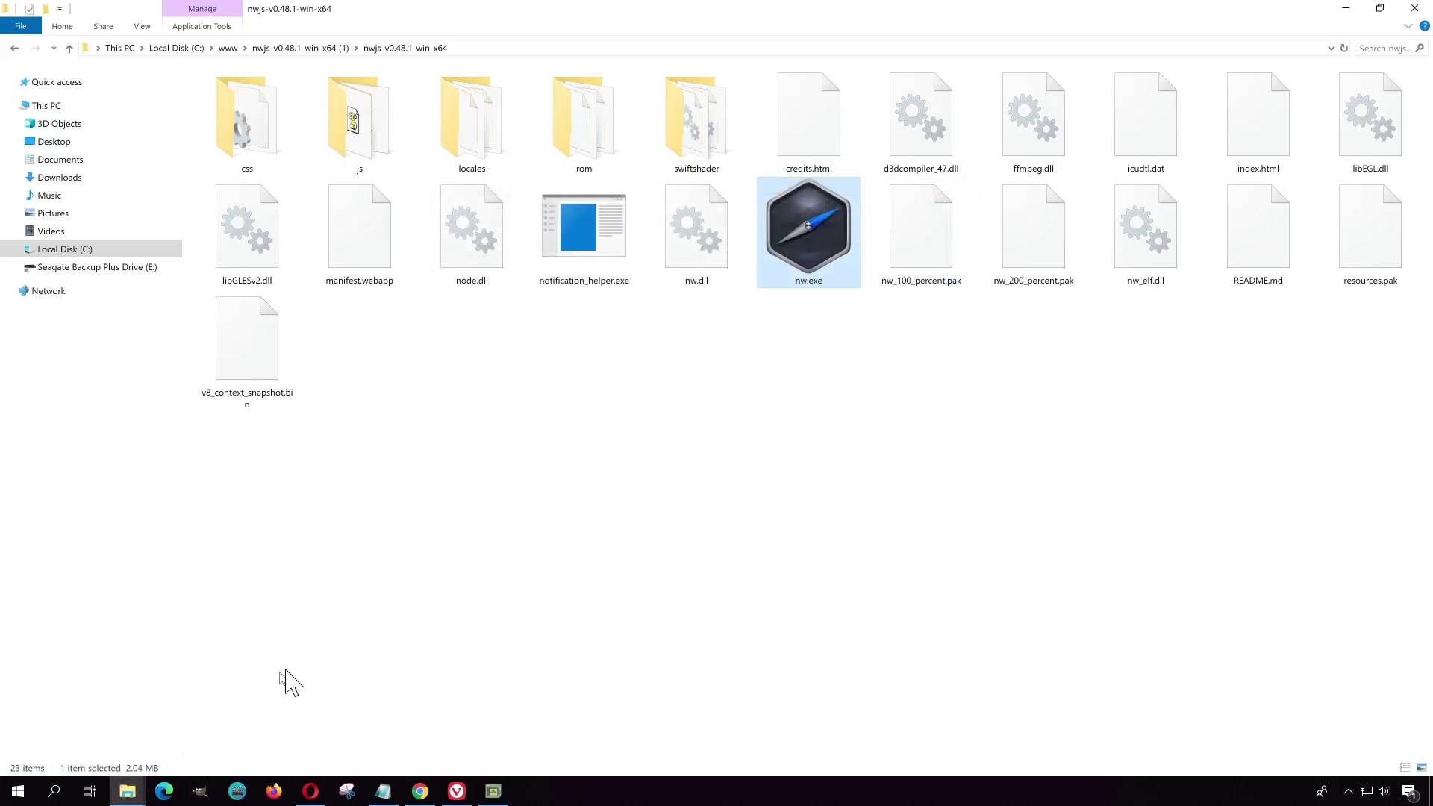
Copy package.json from the www folder into the inner nwjs-v0.48.1-win-x64 folder
click(138, 800)
click(250, 126)
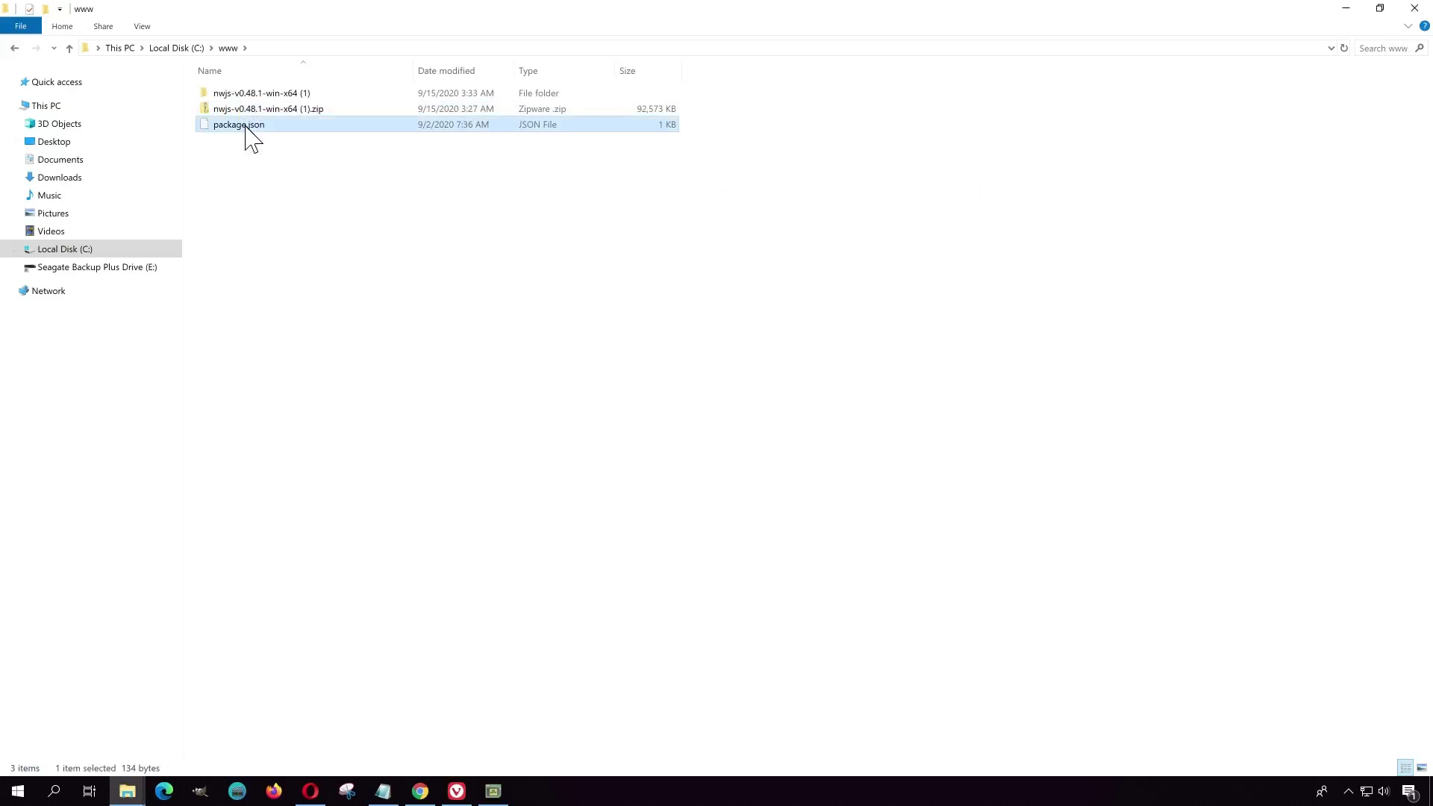
double_click(266, 95)
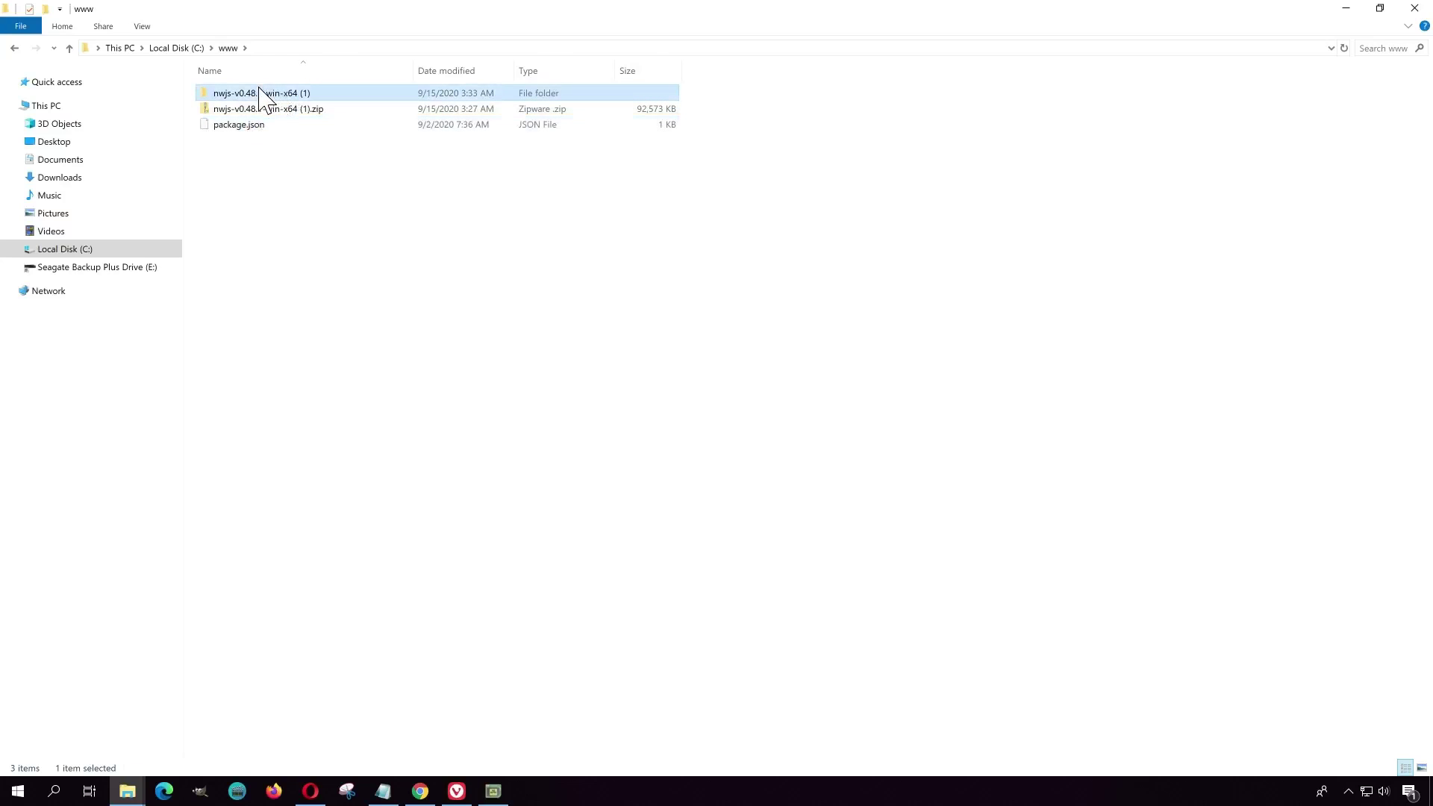
double_click(261, 110)
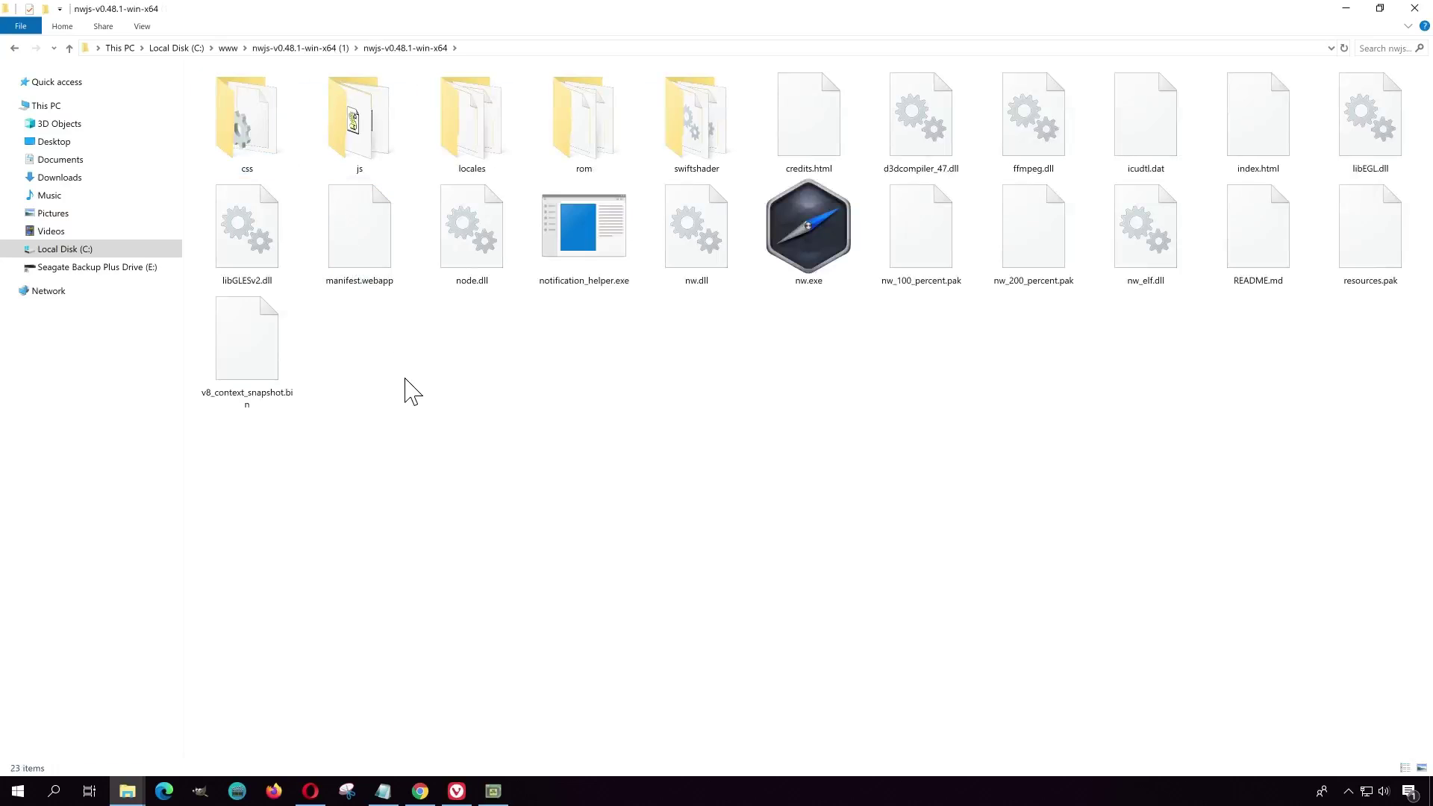
right_click(482, 400)
click(389, 501)
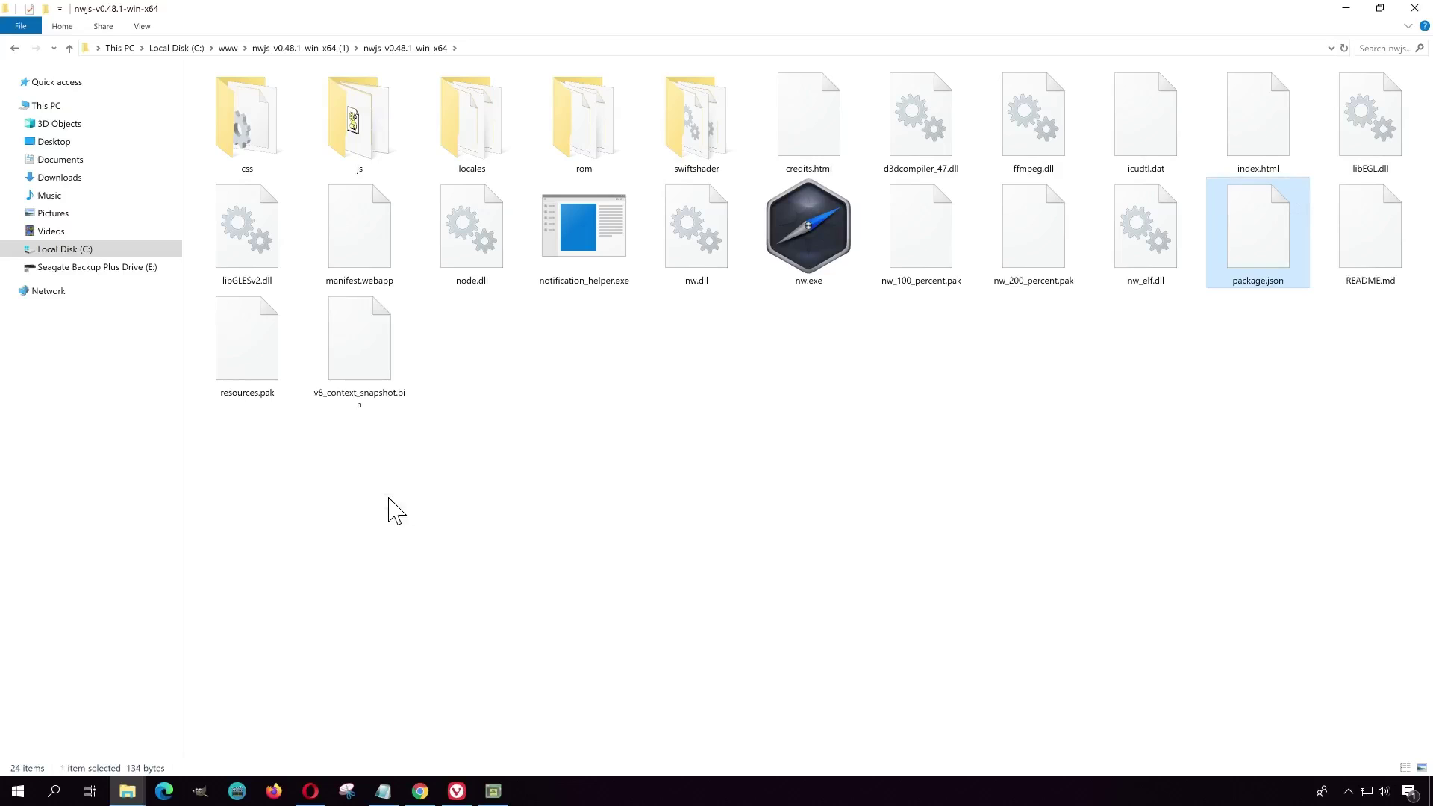
click(567, 483)
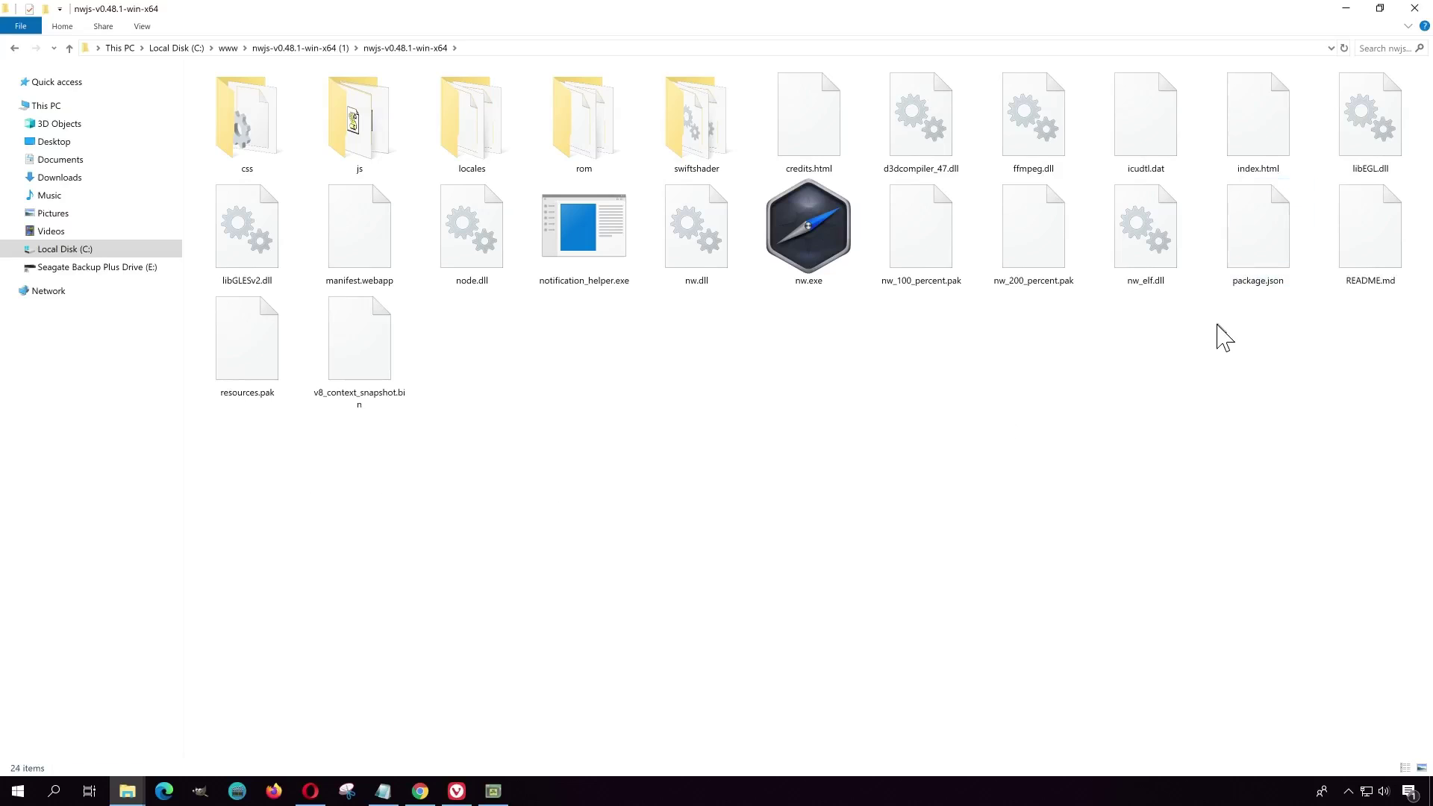
Open the copied package.json in Notepad++, delete three blank lines above the dependencies entry, and select index.html in the main entry
click(1240, 256)
right_click(1239, 254)
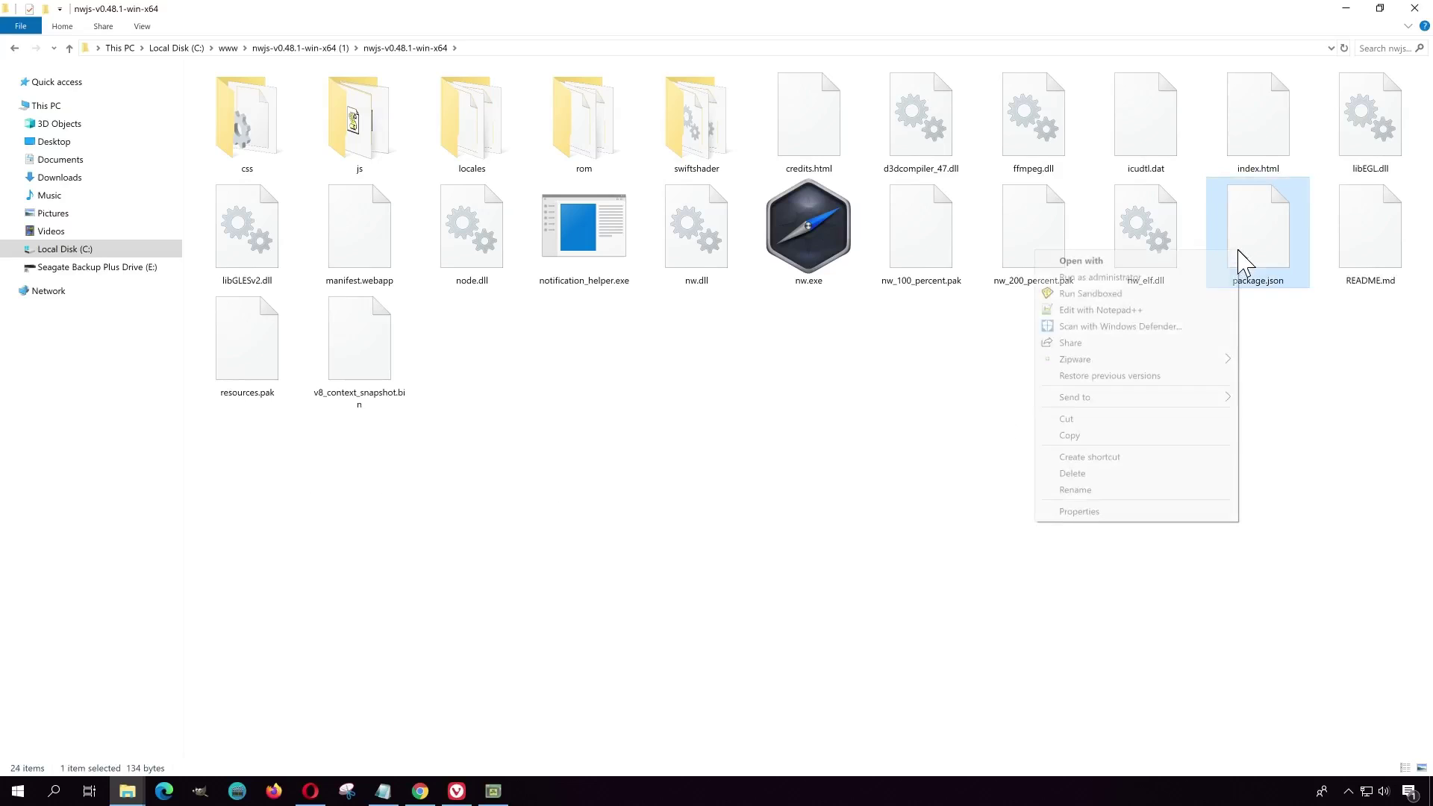
click(1115, 309)
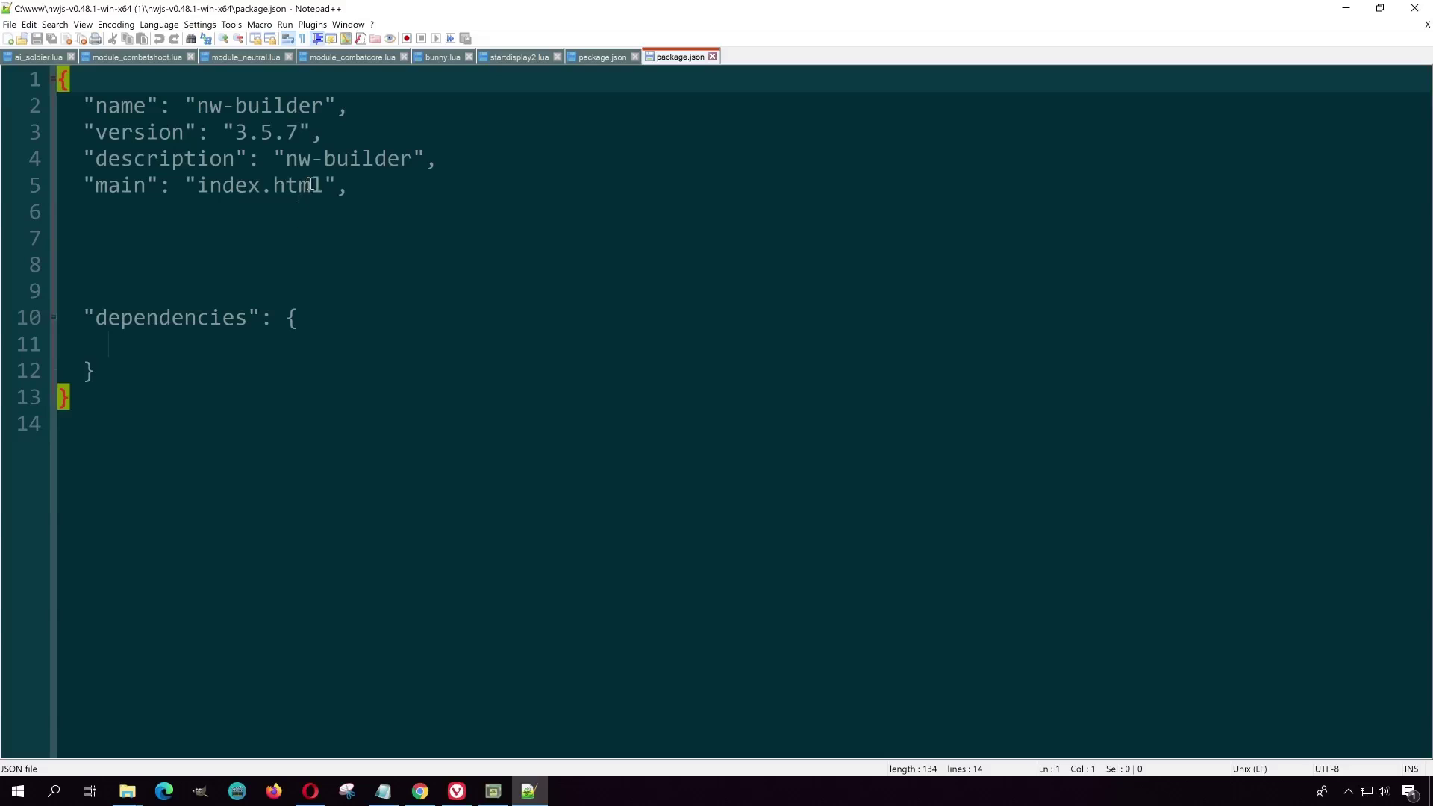
click(130, 215)
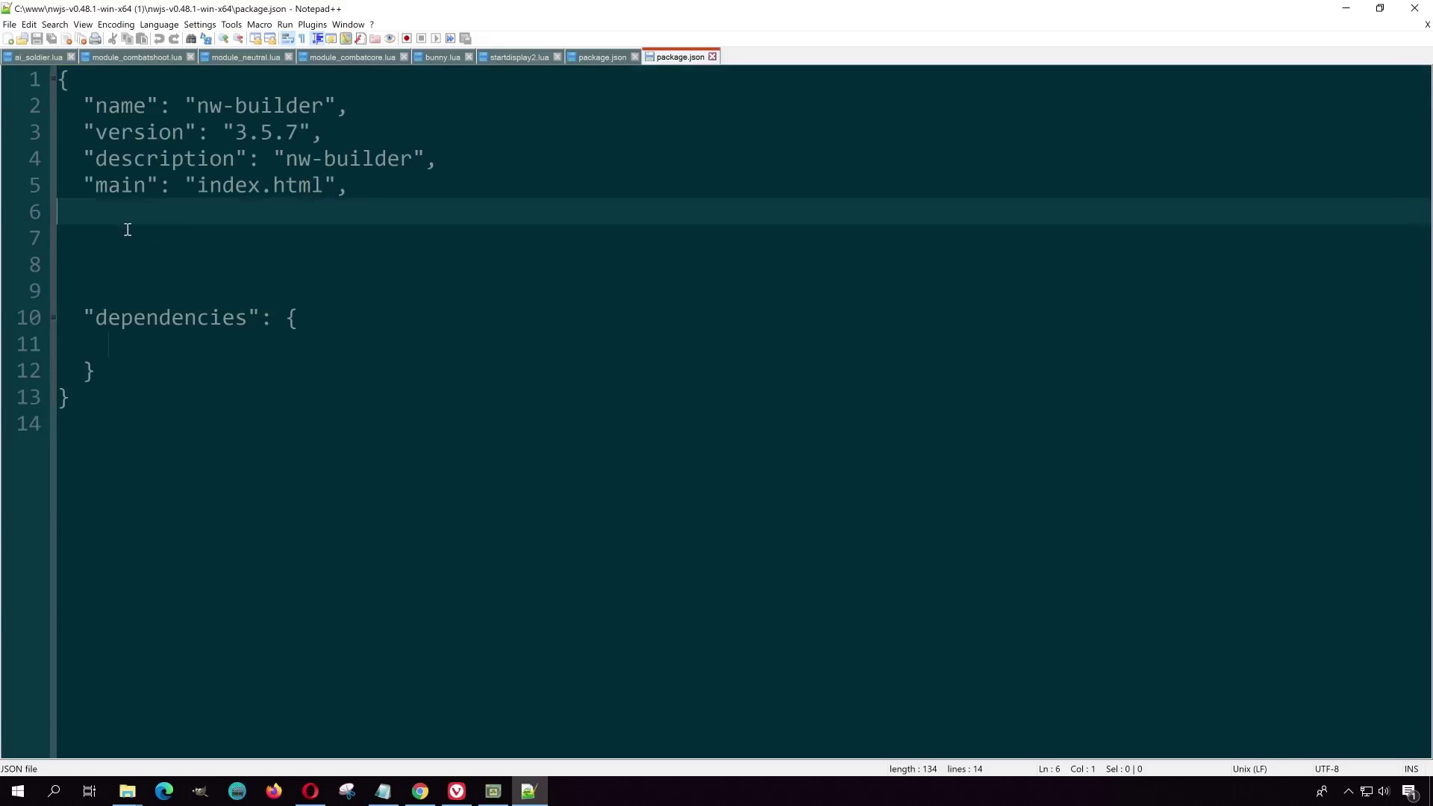
click(128, 229)
key(Delete)
key(Delete)
key(Delete)
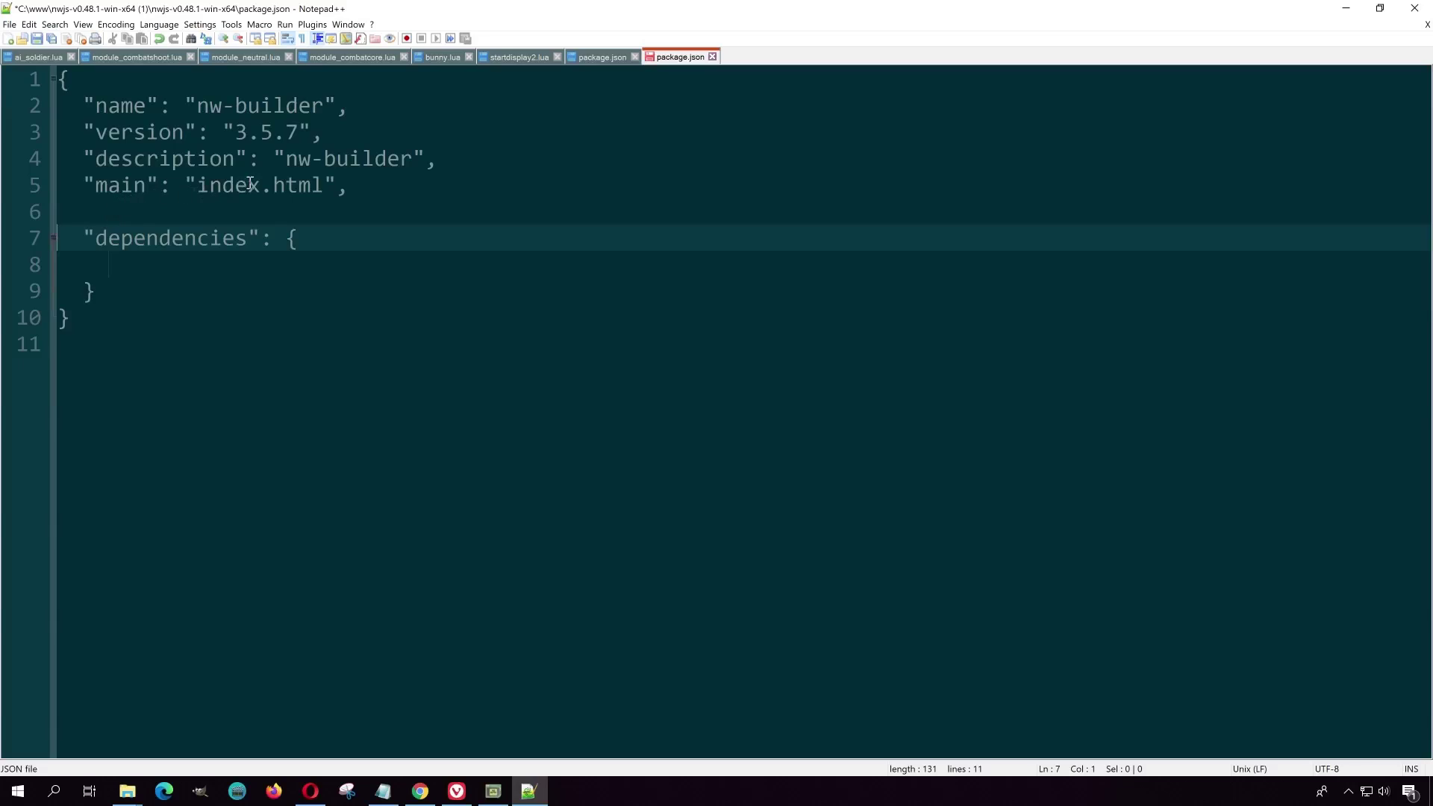
drag(330, 179, 219, 185)
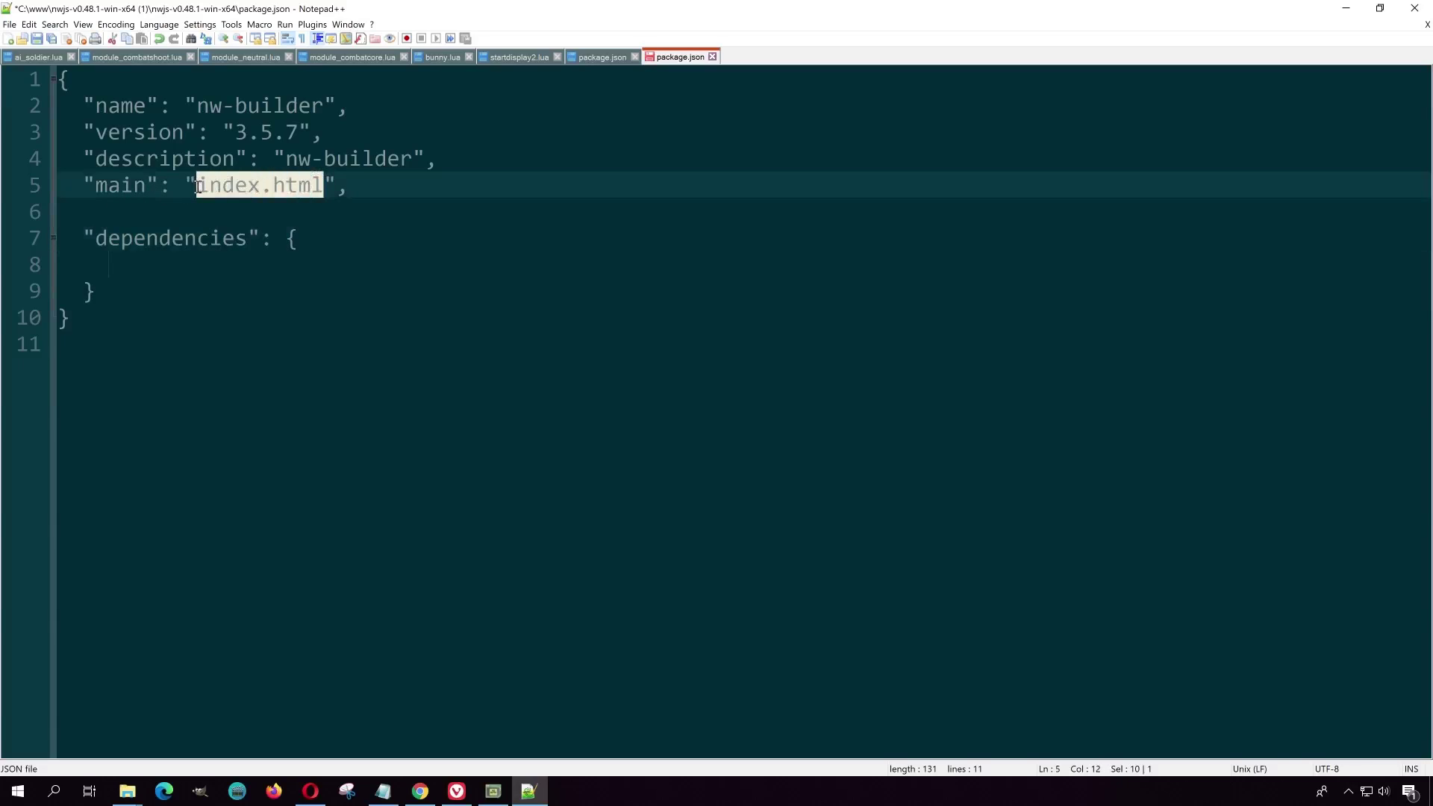
Launch nw.exe from the inner nwjs-v0.48.1-win-x64 folder and move the game window to the middle of the screen
click(296, 223)
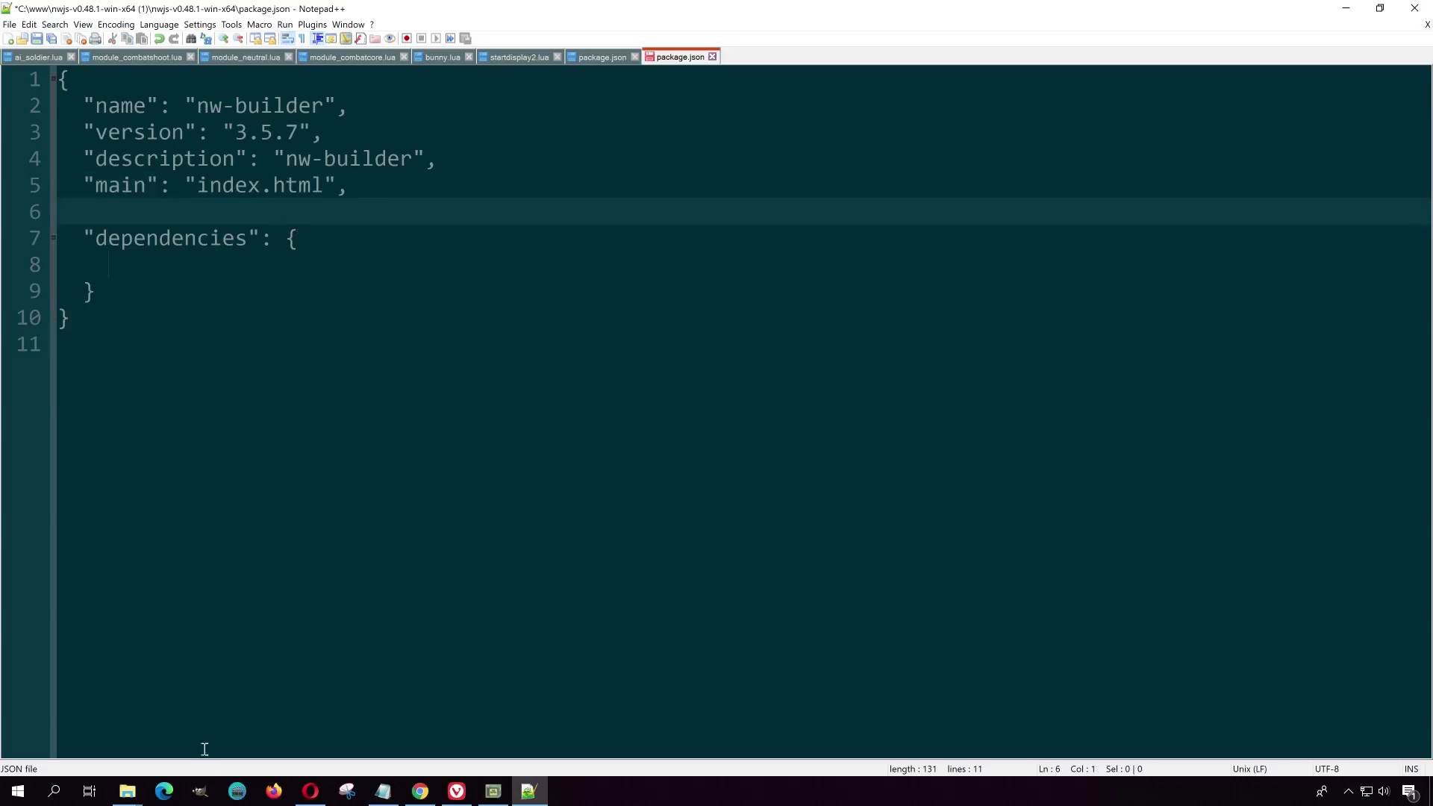
mouse_move(127, 791)
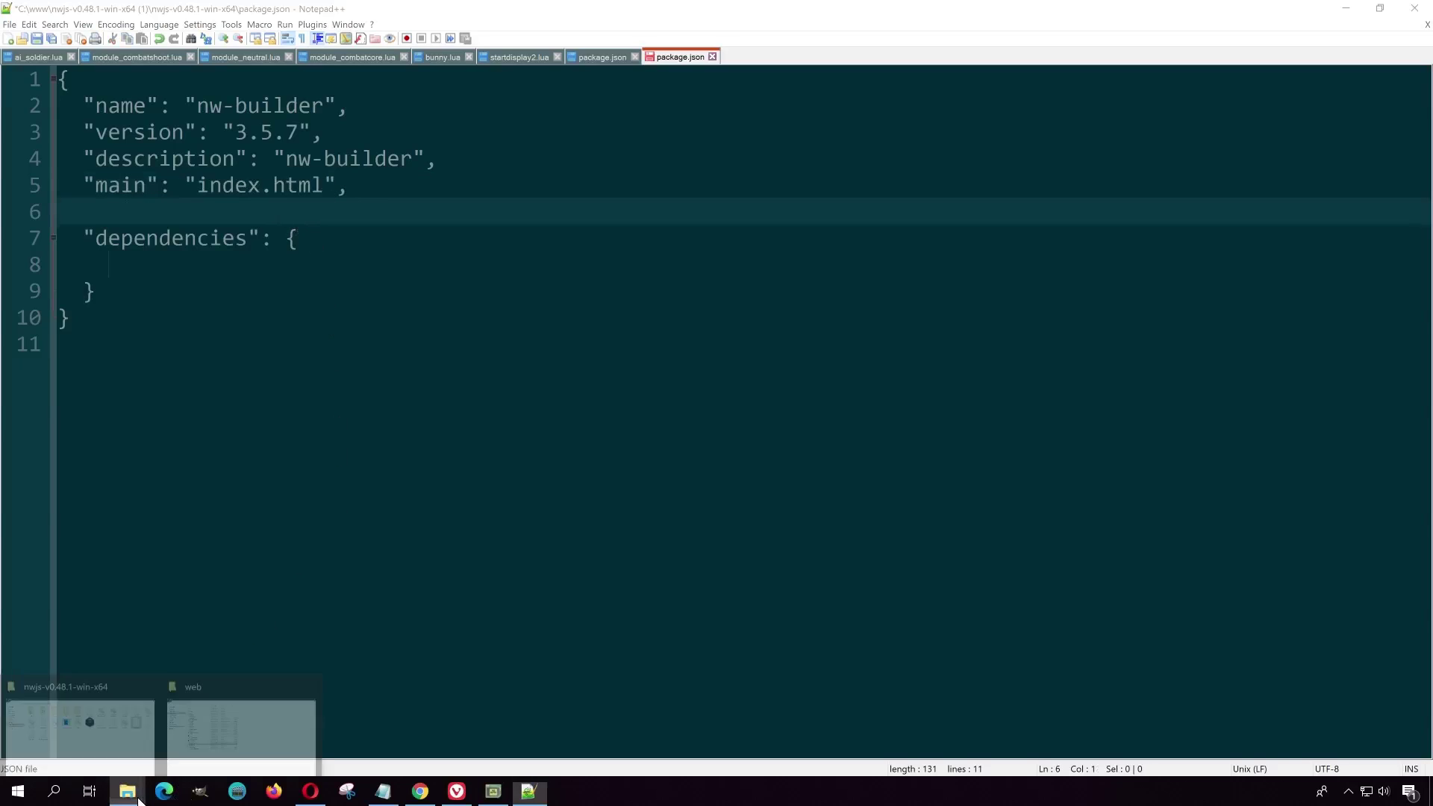
click(130, 742)
click(814, 261)
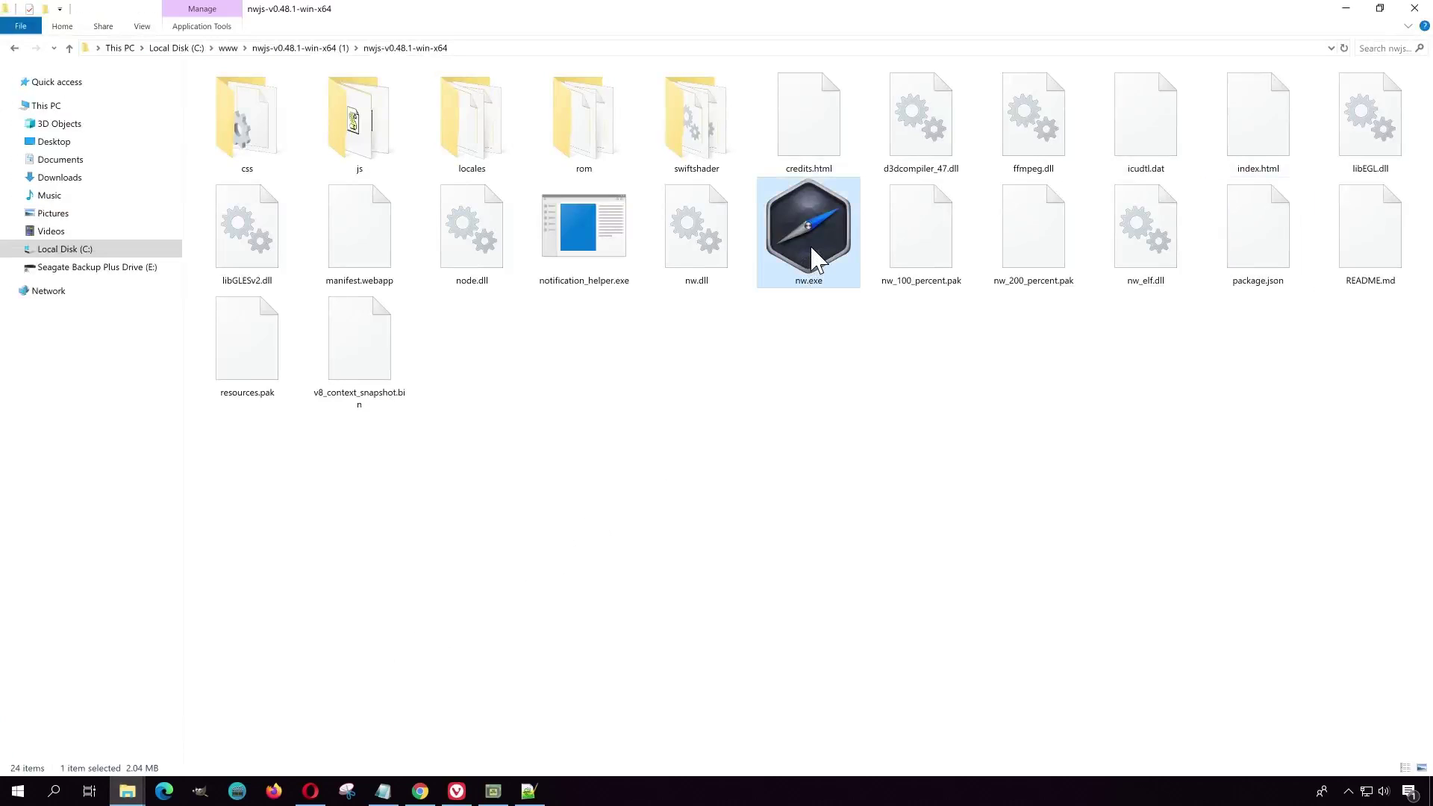
double_click(814, 261)
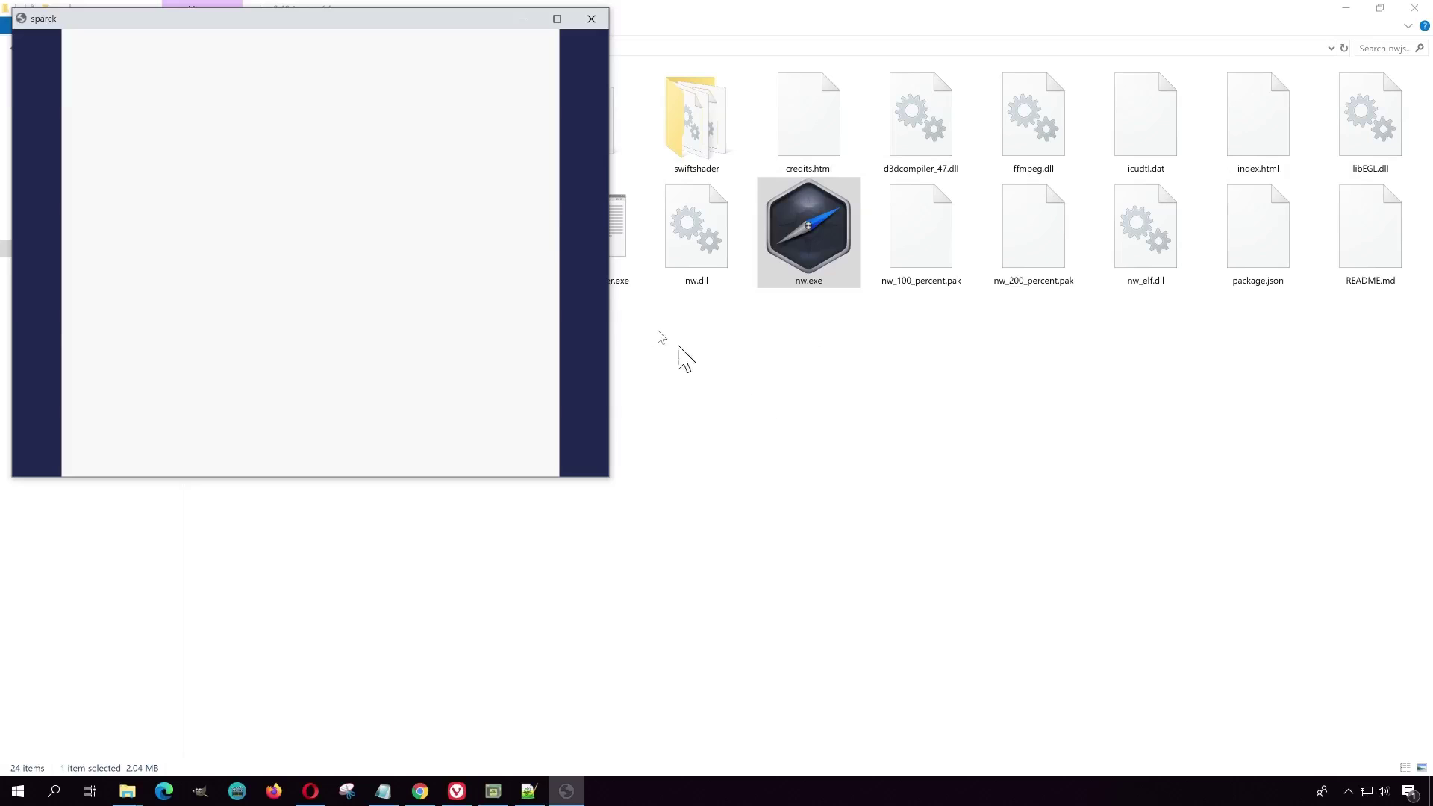
drag(409, 21, 815, 116)
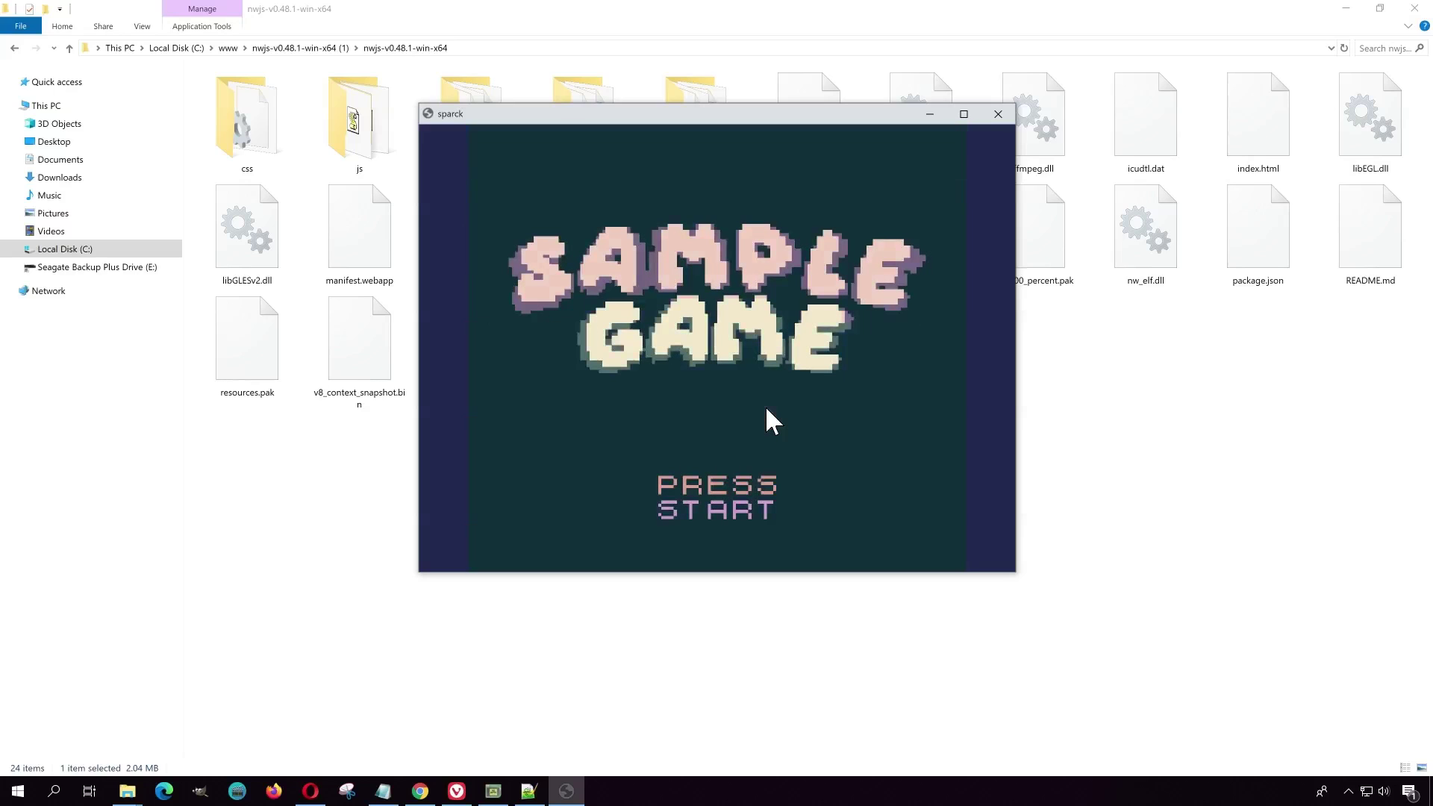
Start a new game from the Sample Game title screen and maximize the game window
key(Return)
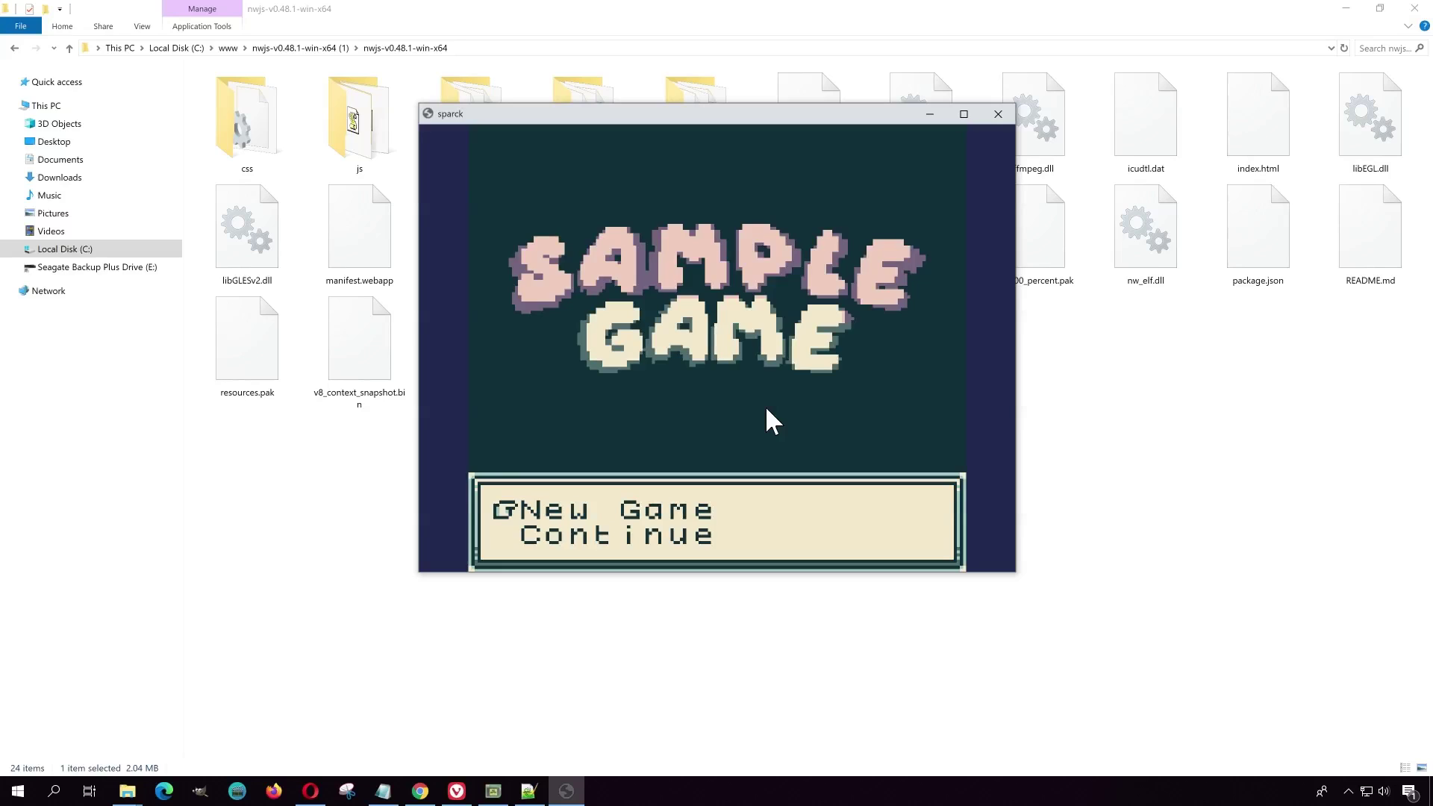
key(Return)
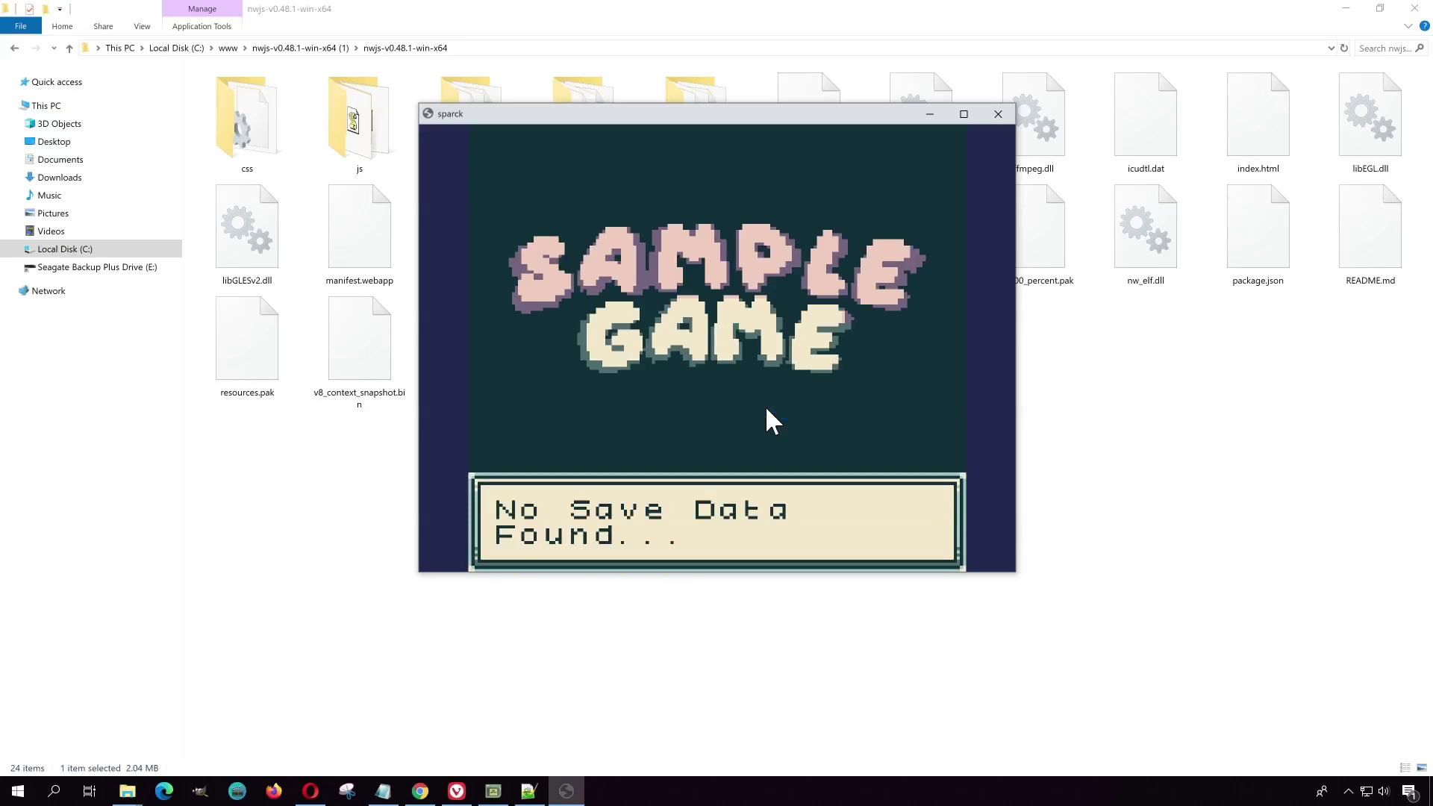
key(Return)
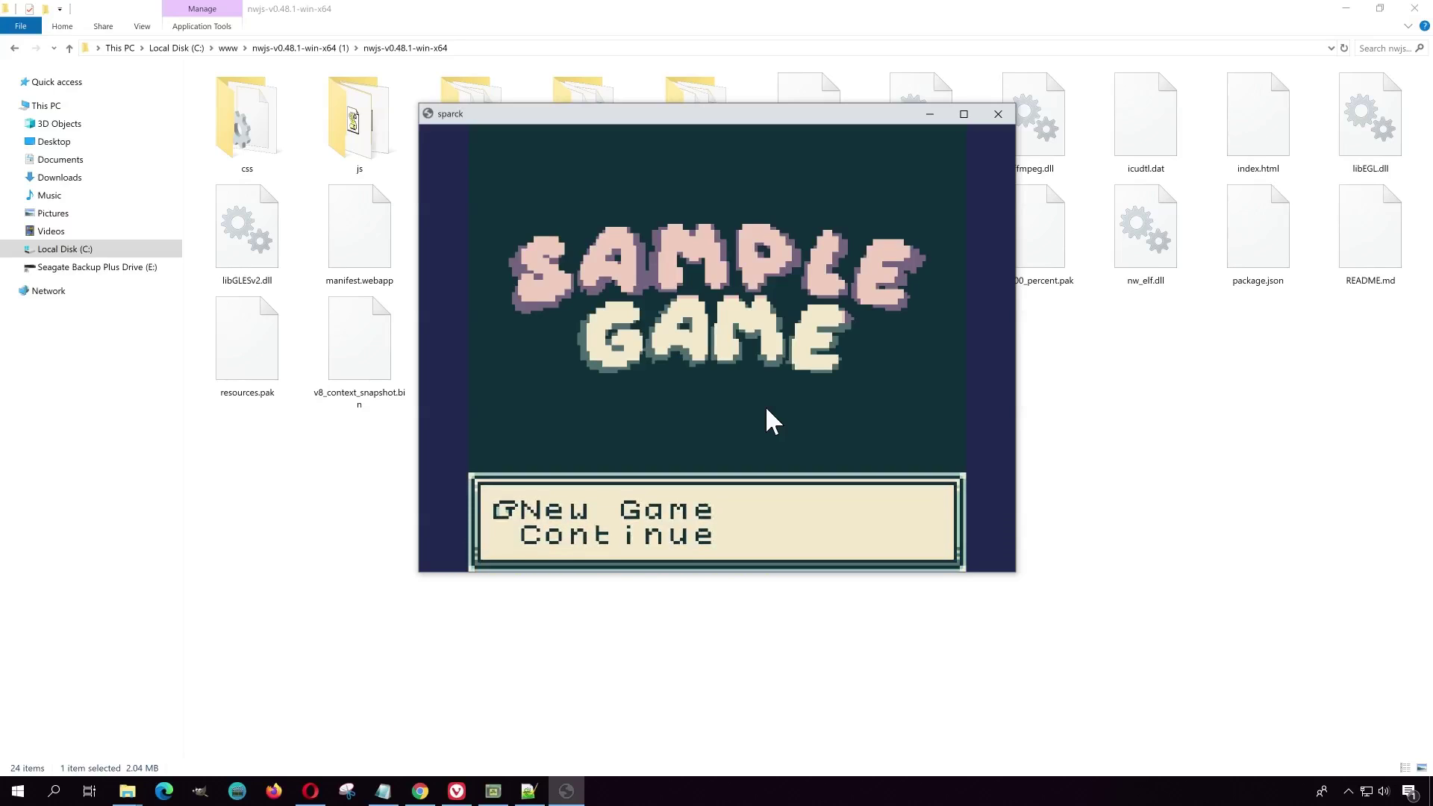
key(Return)
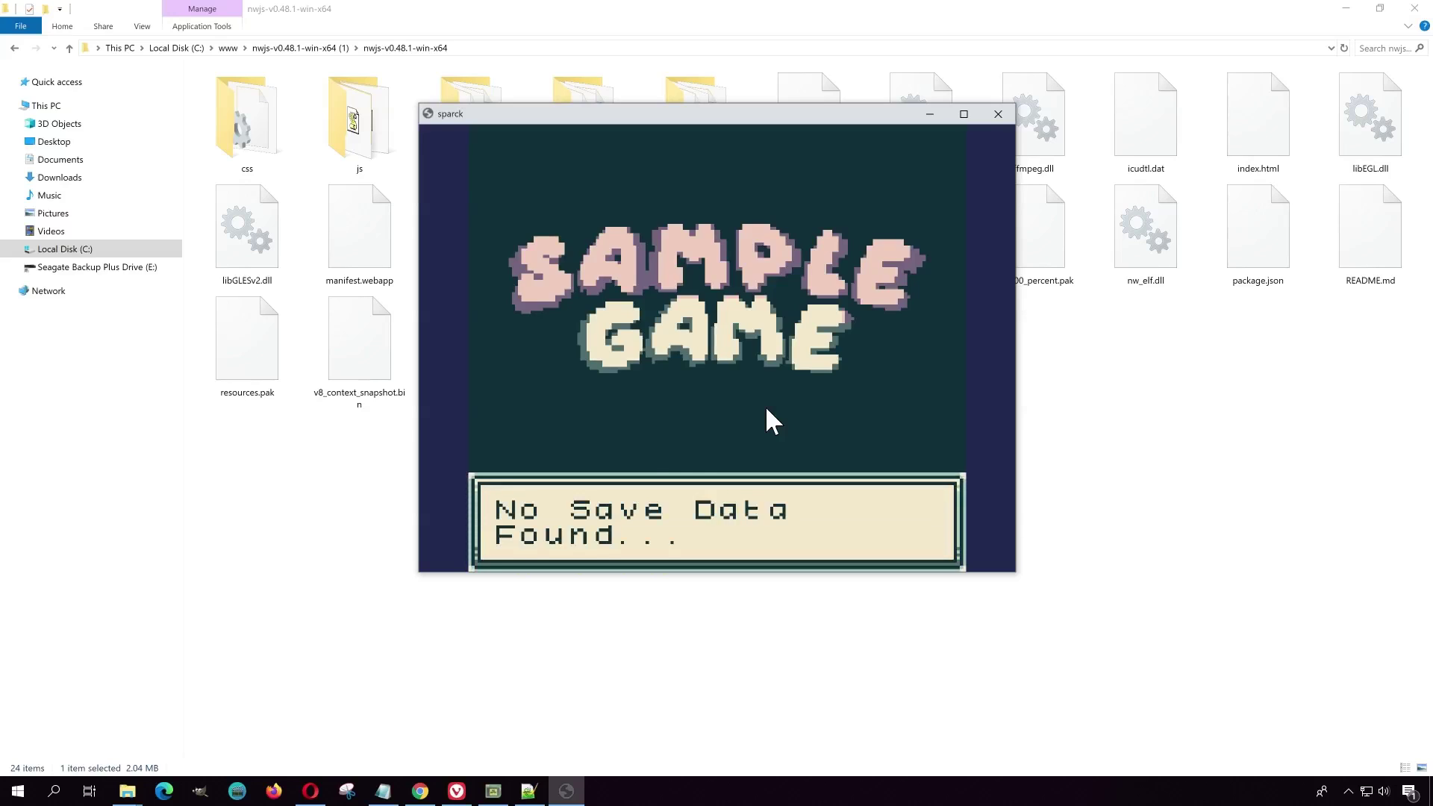
key(Return)
key(Return)
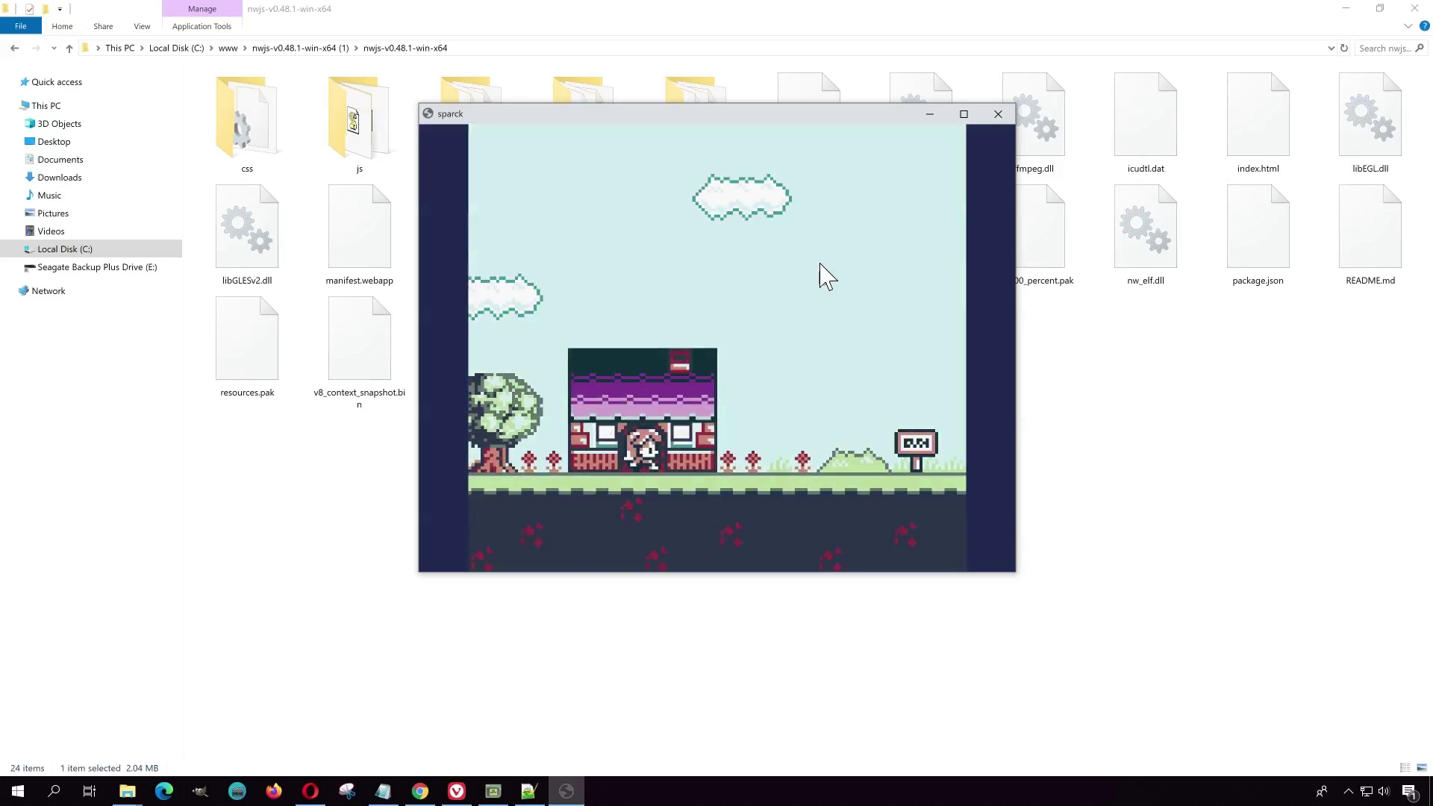
click(965, 114)
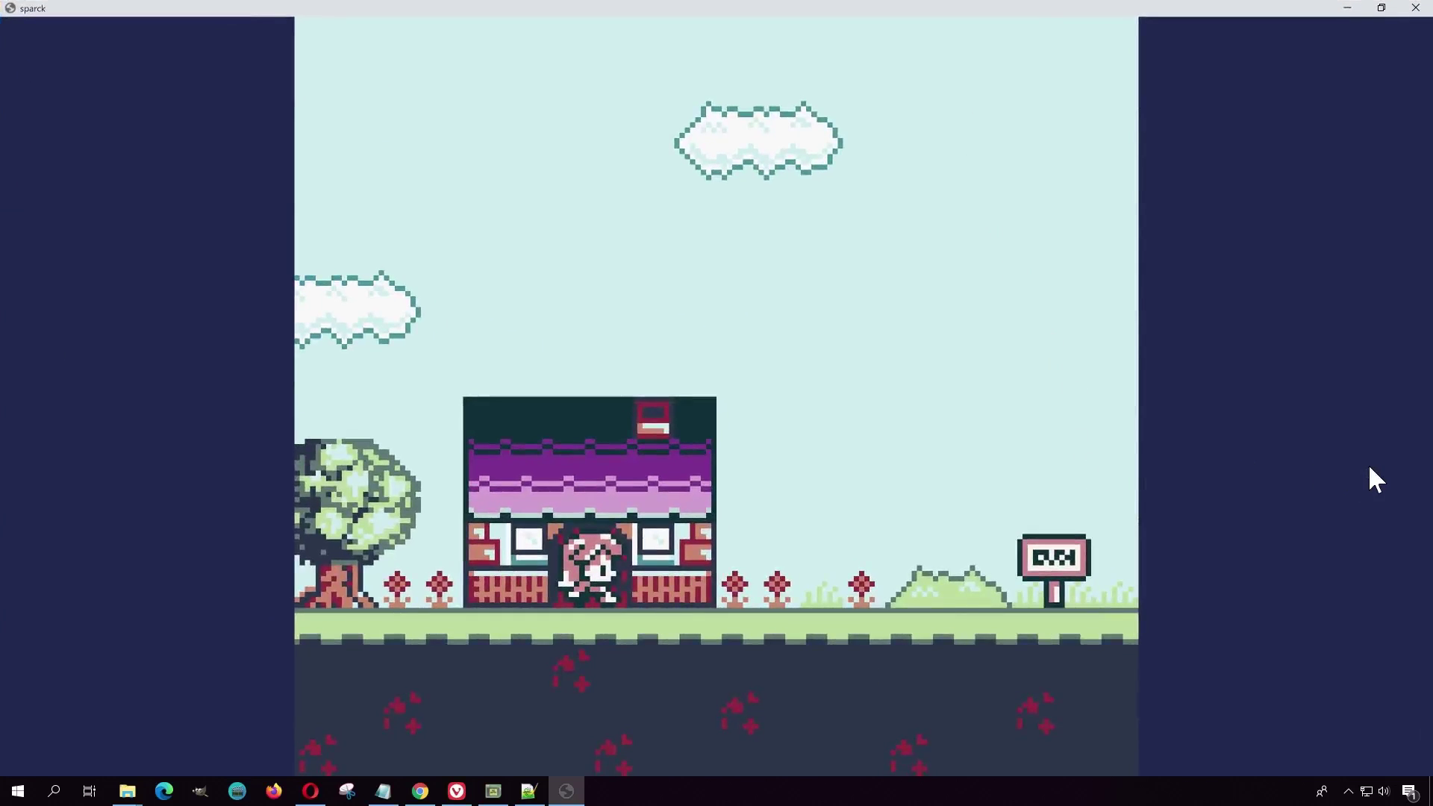
Play-test the platform level by moving the character past the sign, up the grassy ledges and over the gap beyond the villager
key(Return)
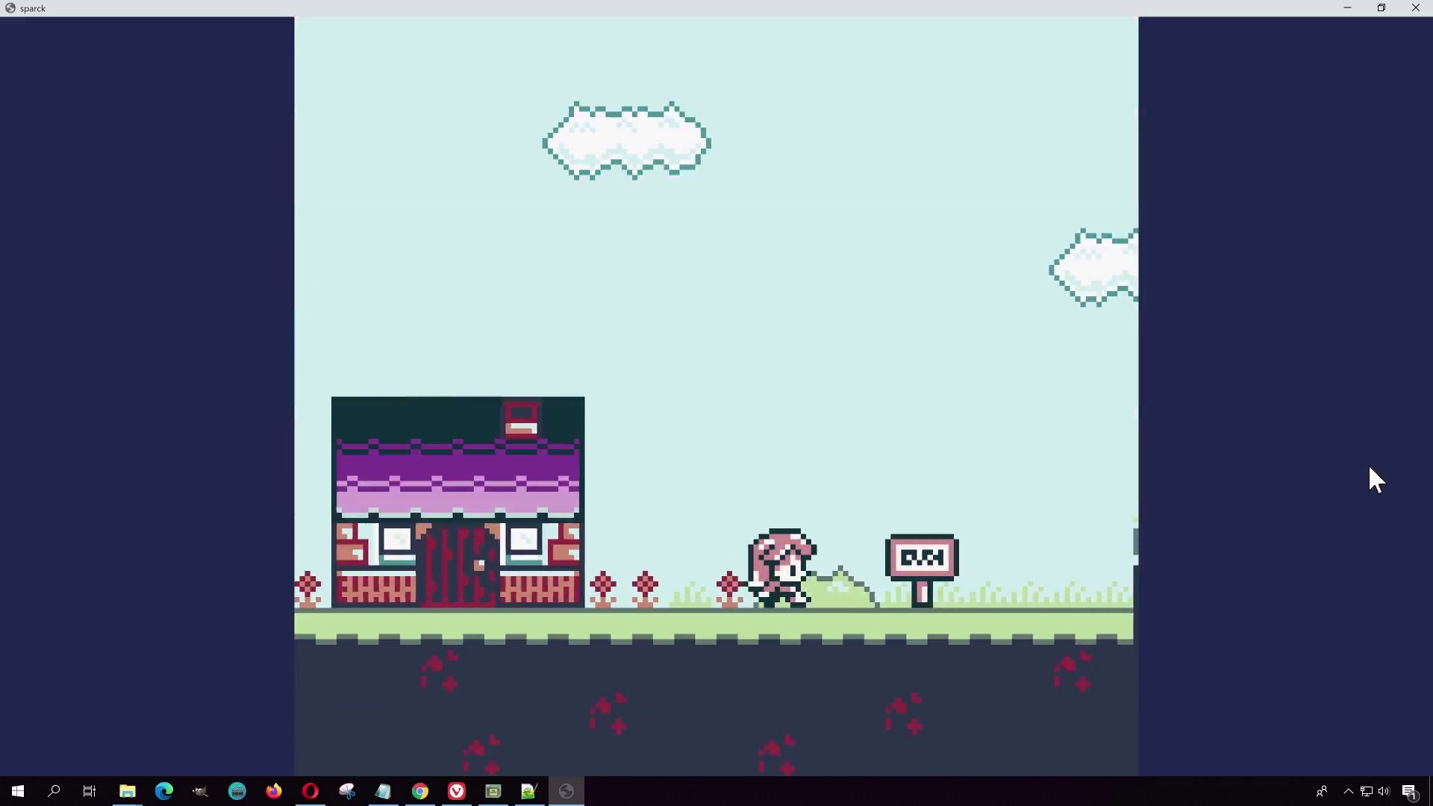
key(z)
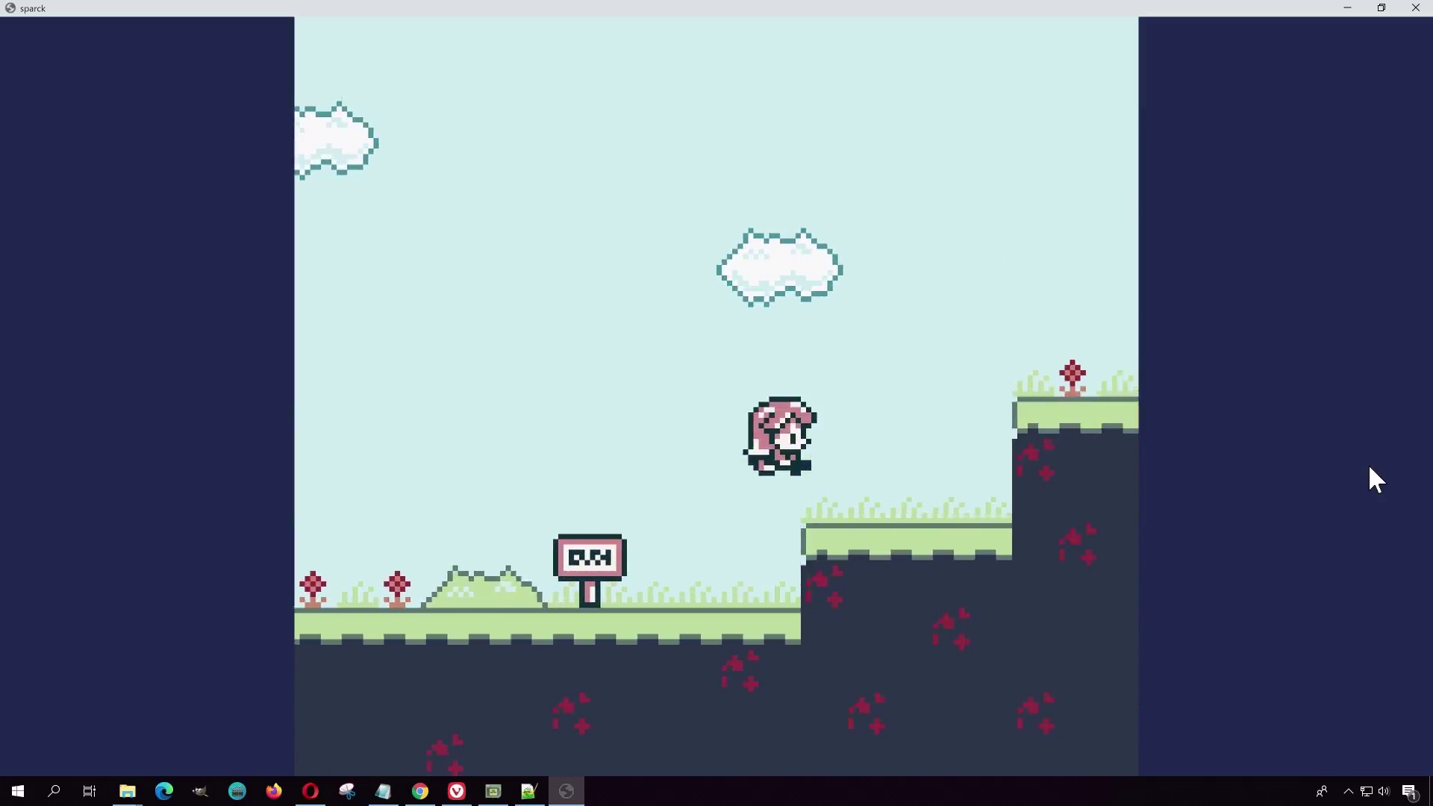
key(z)
key(Right)
key(z)
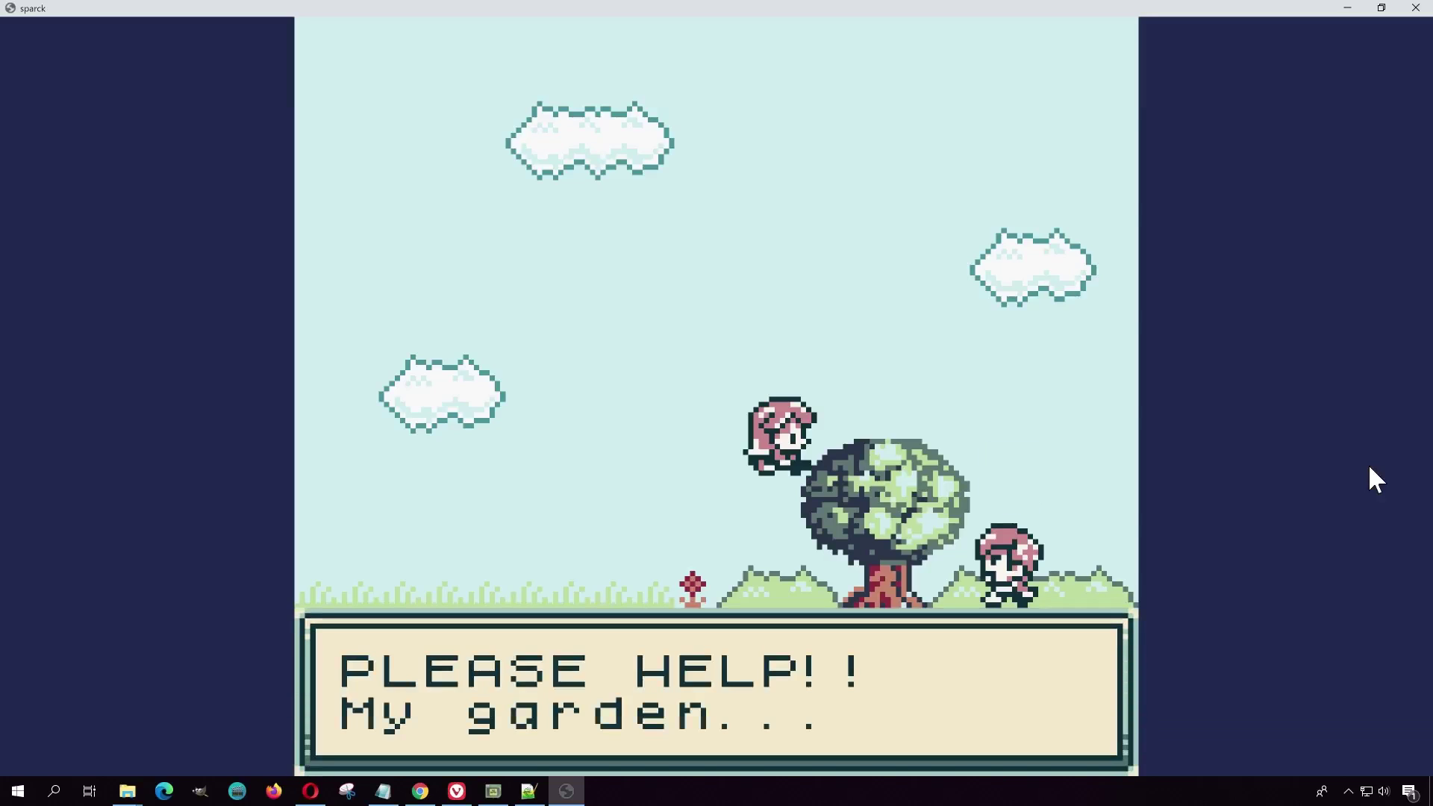
key(z)
key(Right)
key(z)
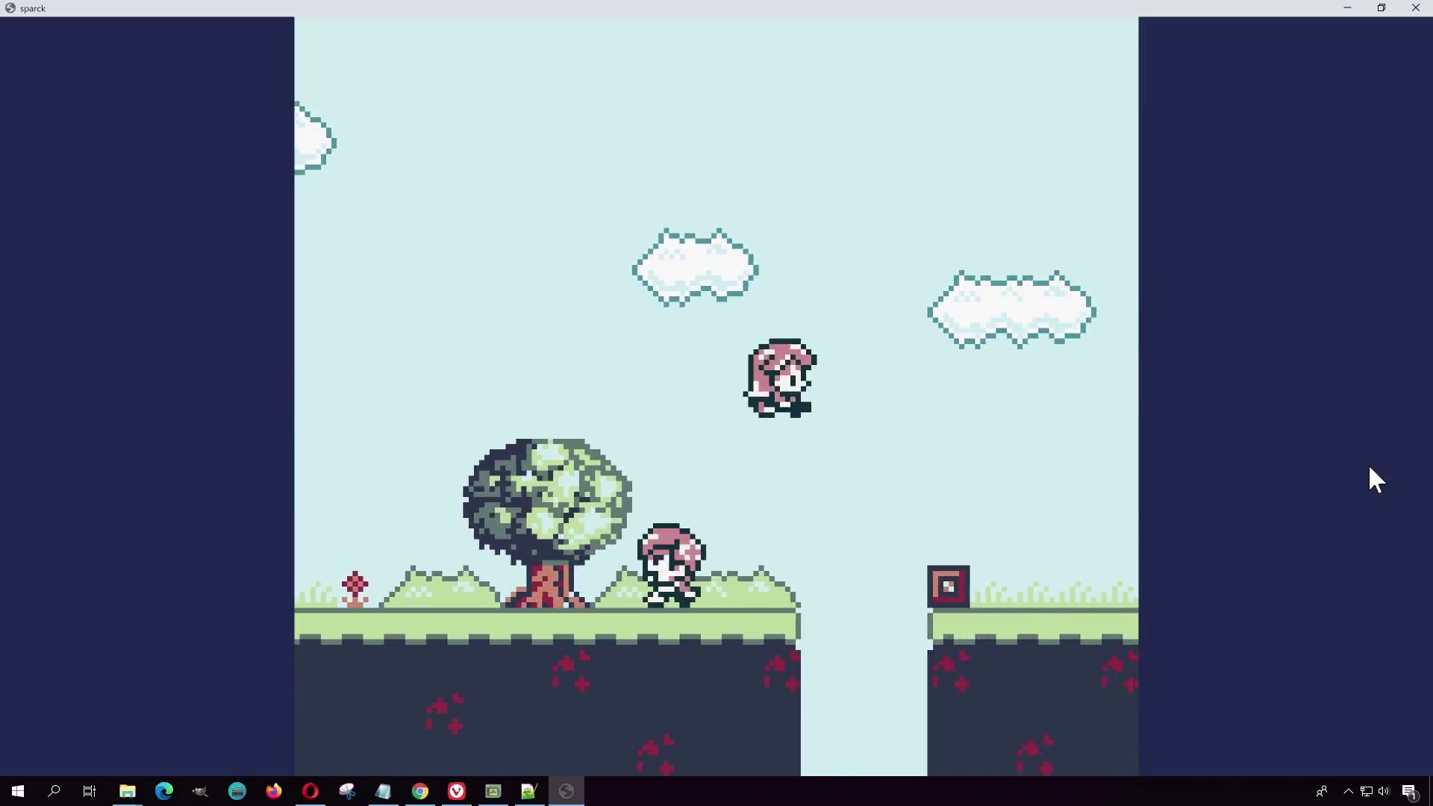
key(Right)
key(z)
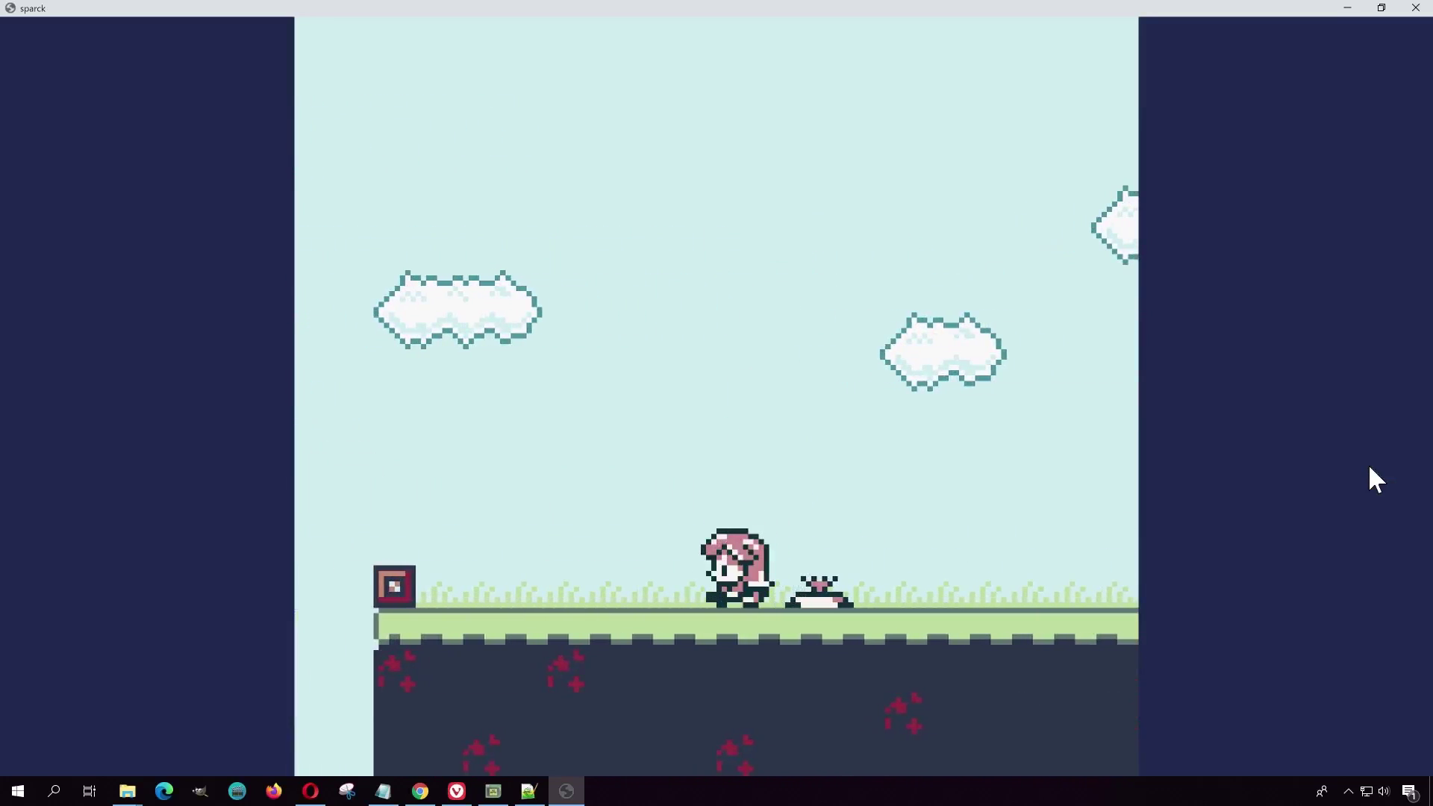
Advance the character over the raised stone platform and jump onto the turnip enemy behind it
key(Right)
key(z)
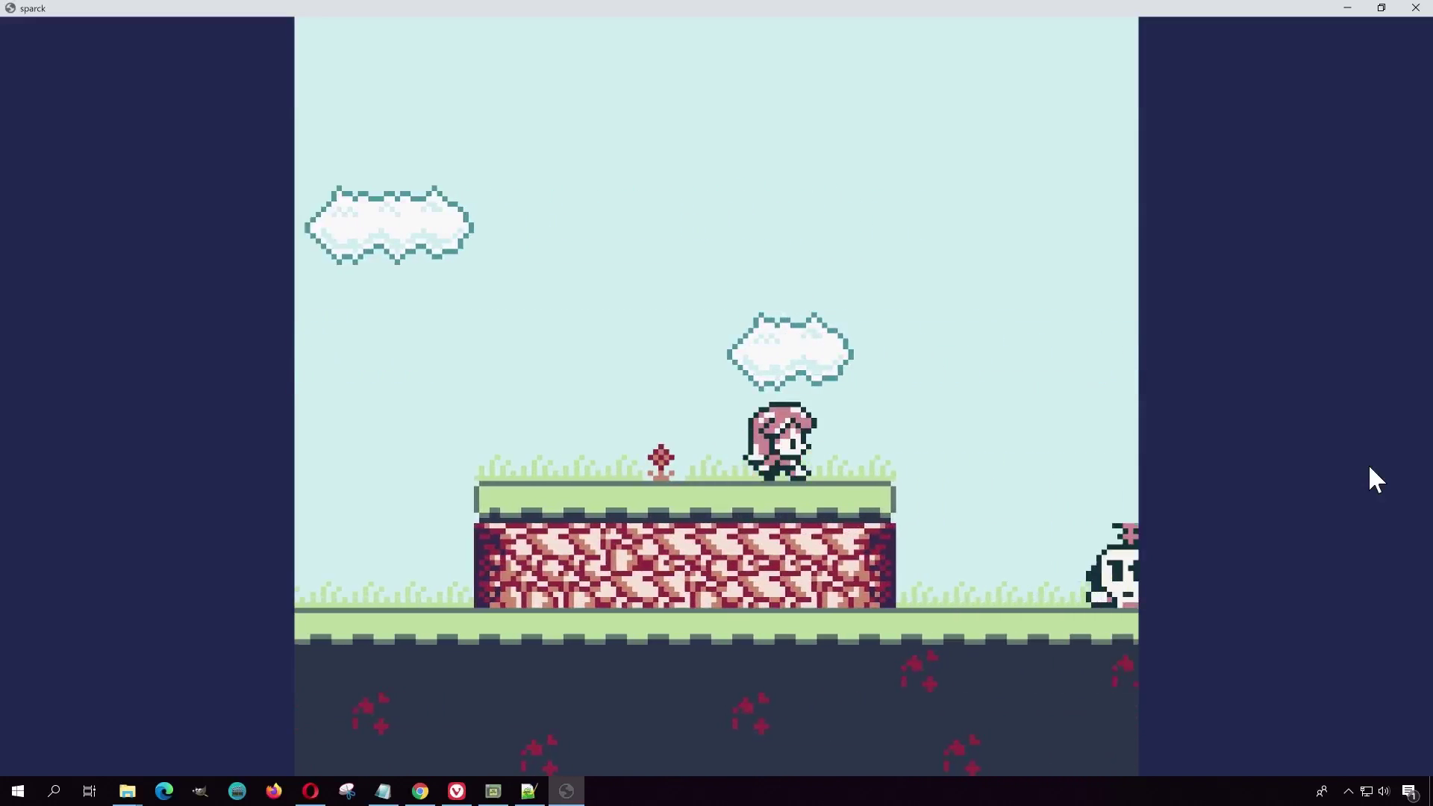
key(z)
key(Right)
key(z)
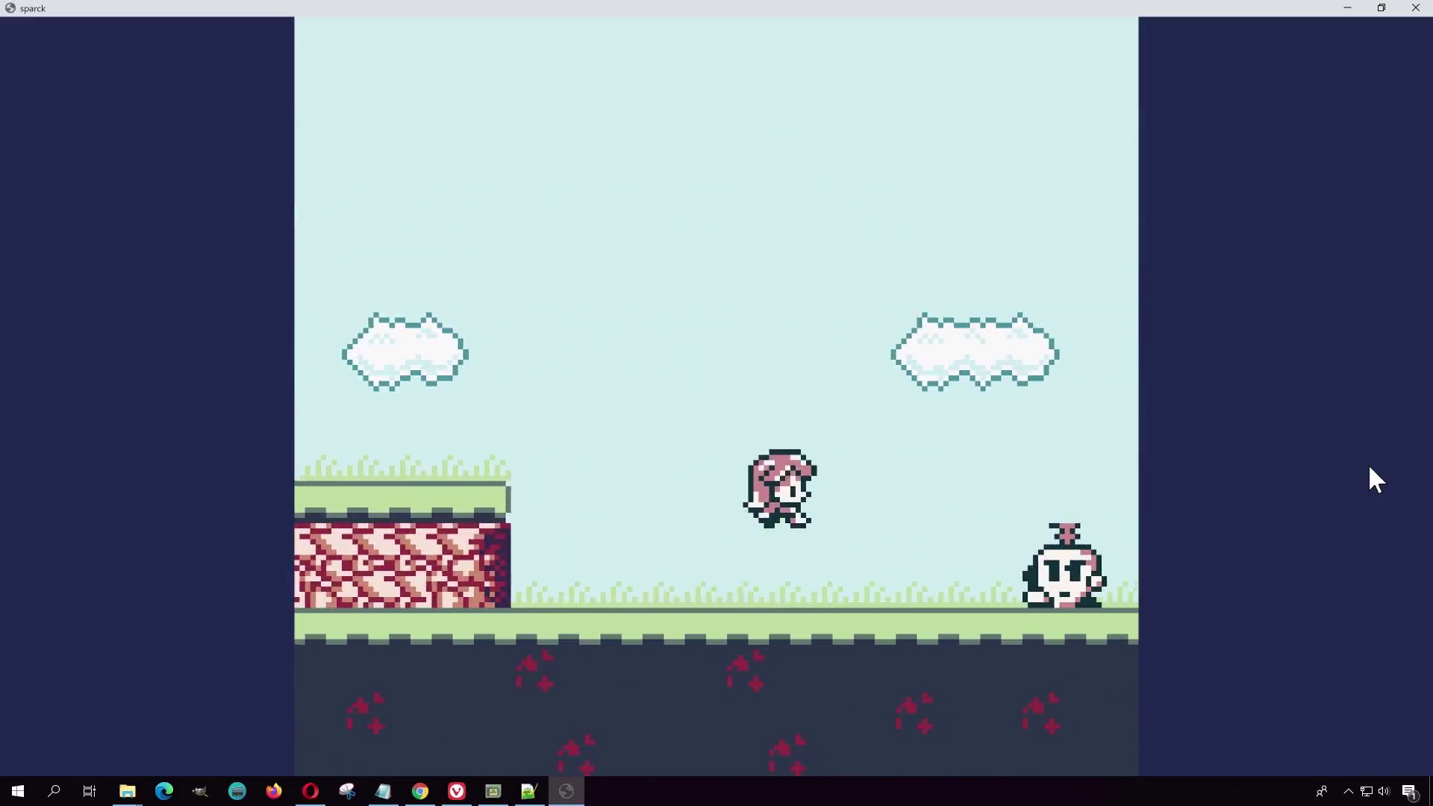
key(Right)
Bring the character back across the gap to the villager standing beside the tree
key(Left)
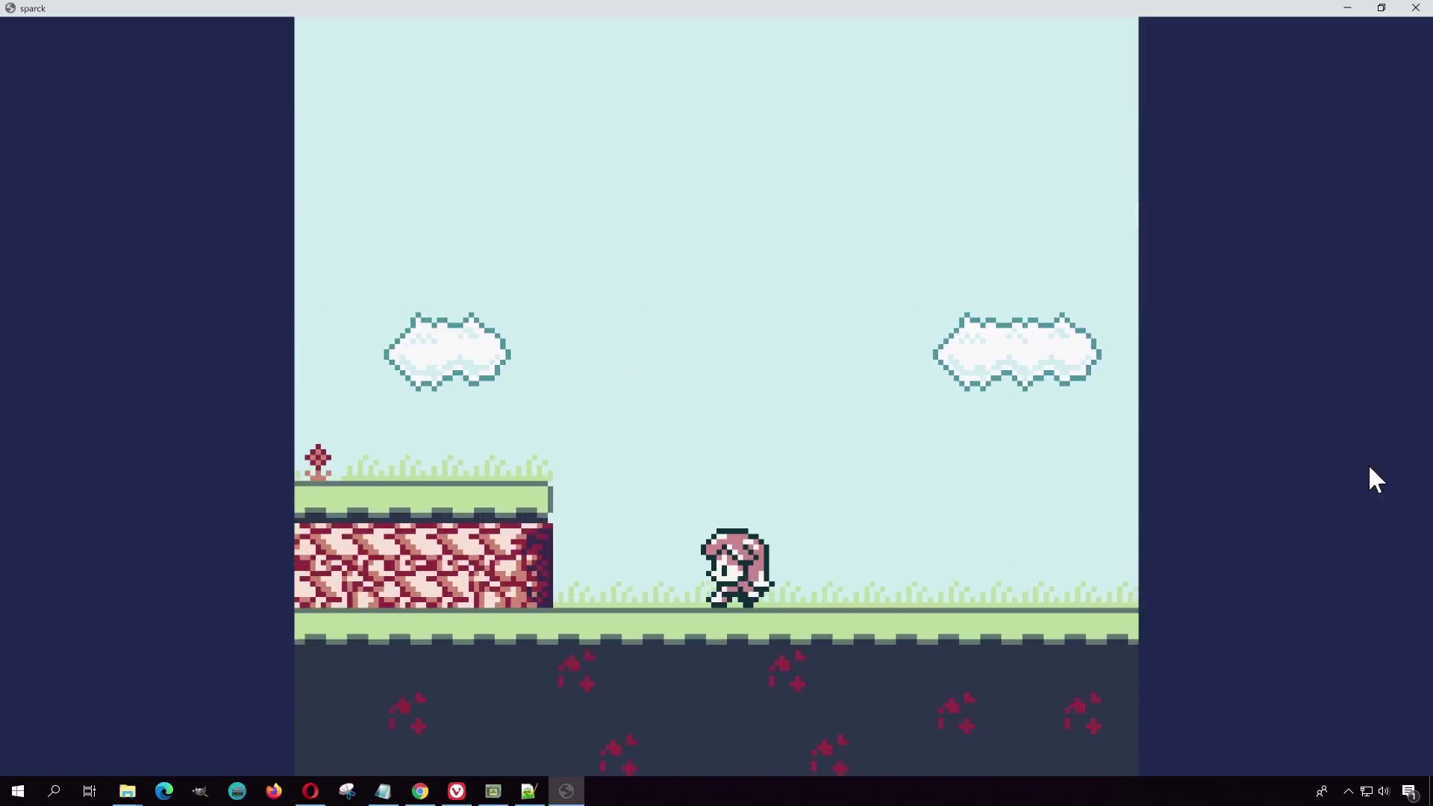
key(Left)
key(z)
key(z)
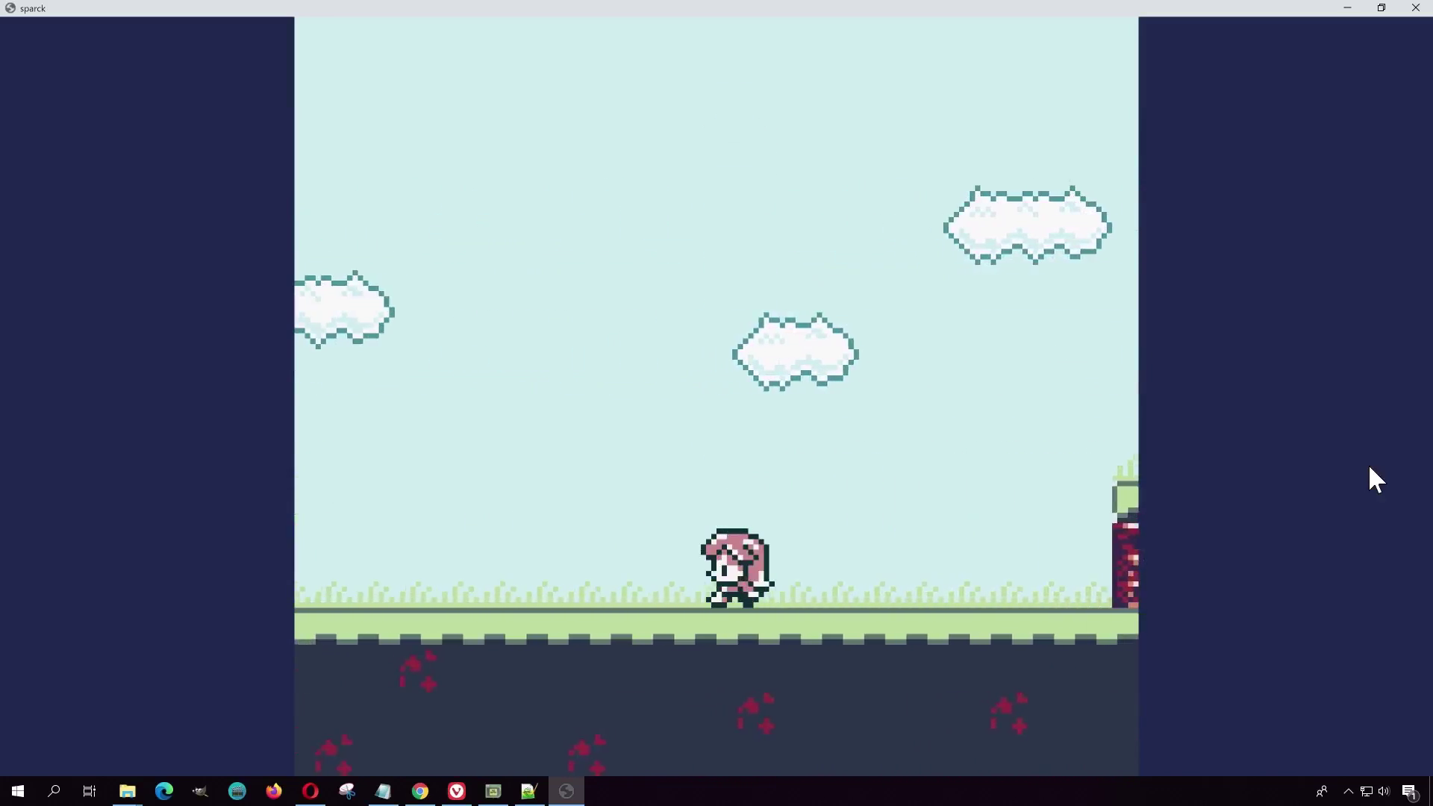
key(Left)
key(z)
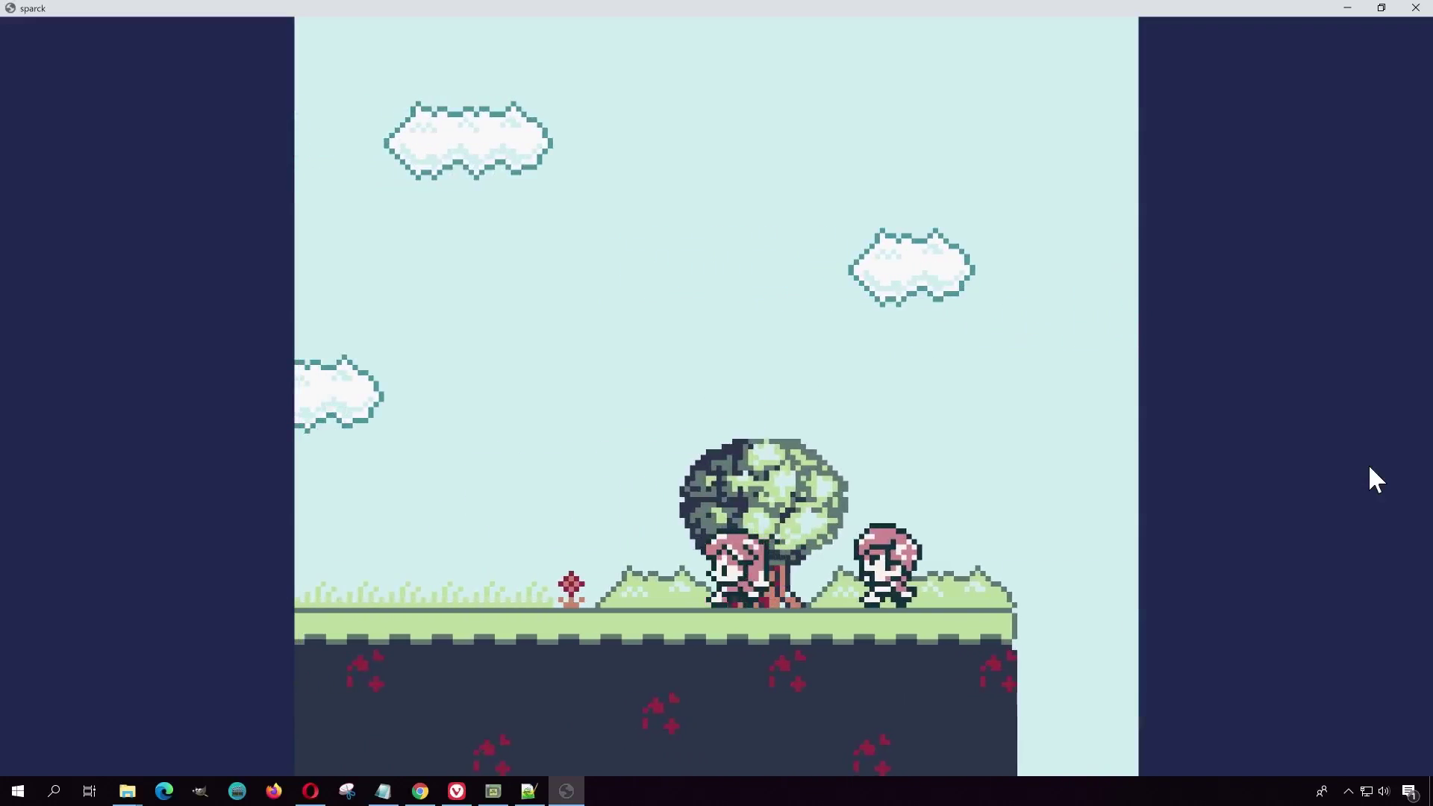
key(Right)
Talk to the villager beside the tree and advance through the whole garden dialogue
key(z)
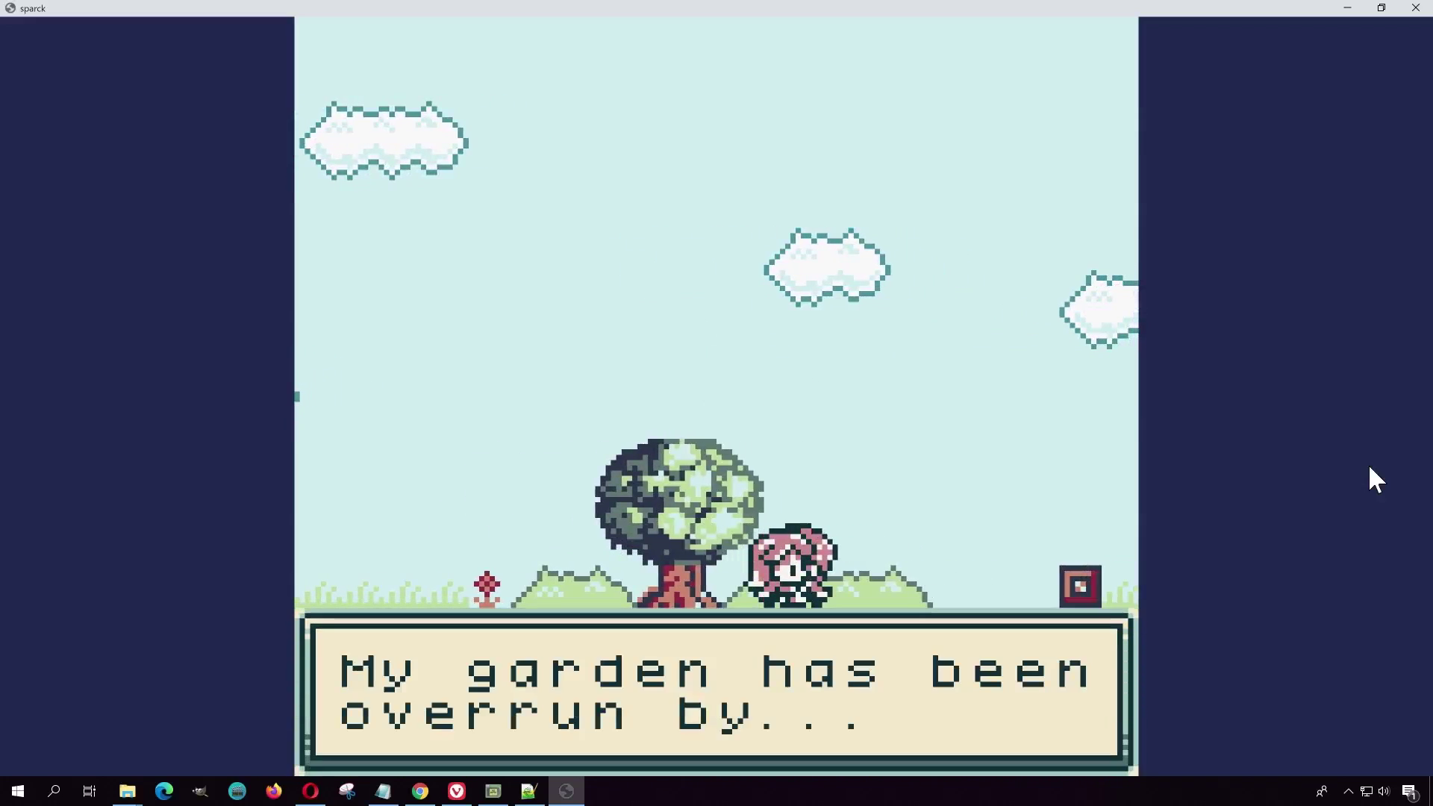
key(z)
key(z)
key(z)
key(z)
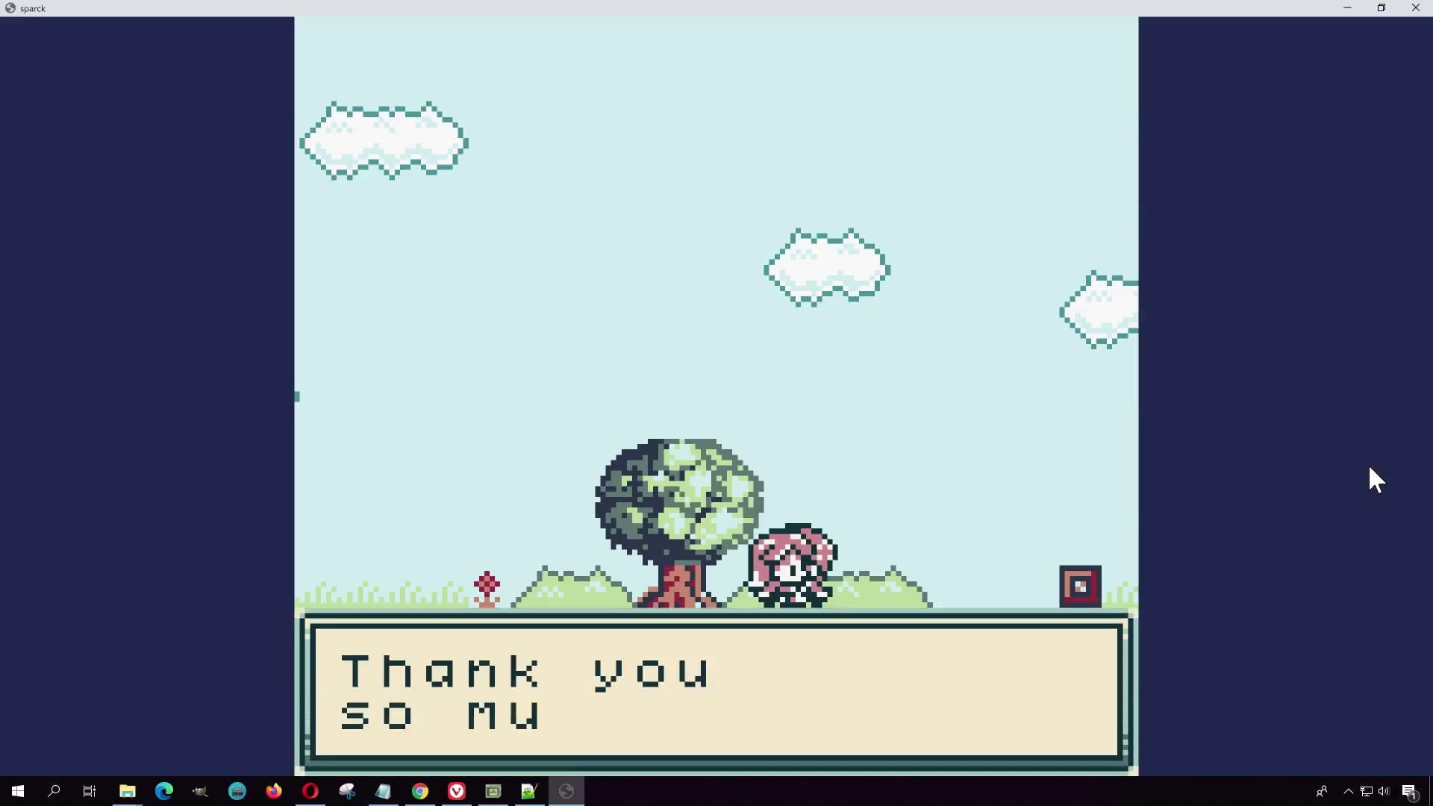
key(z)
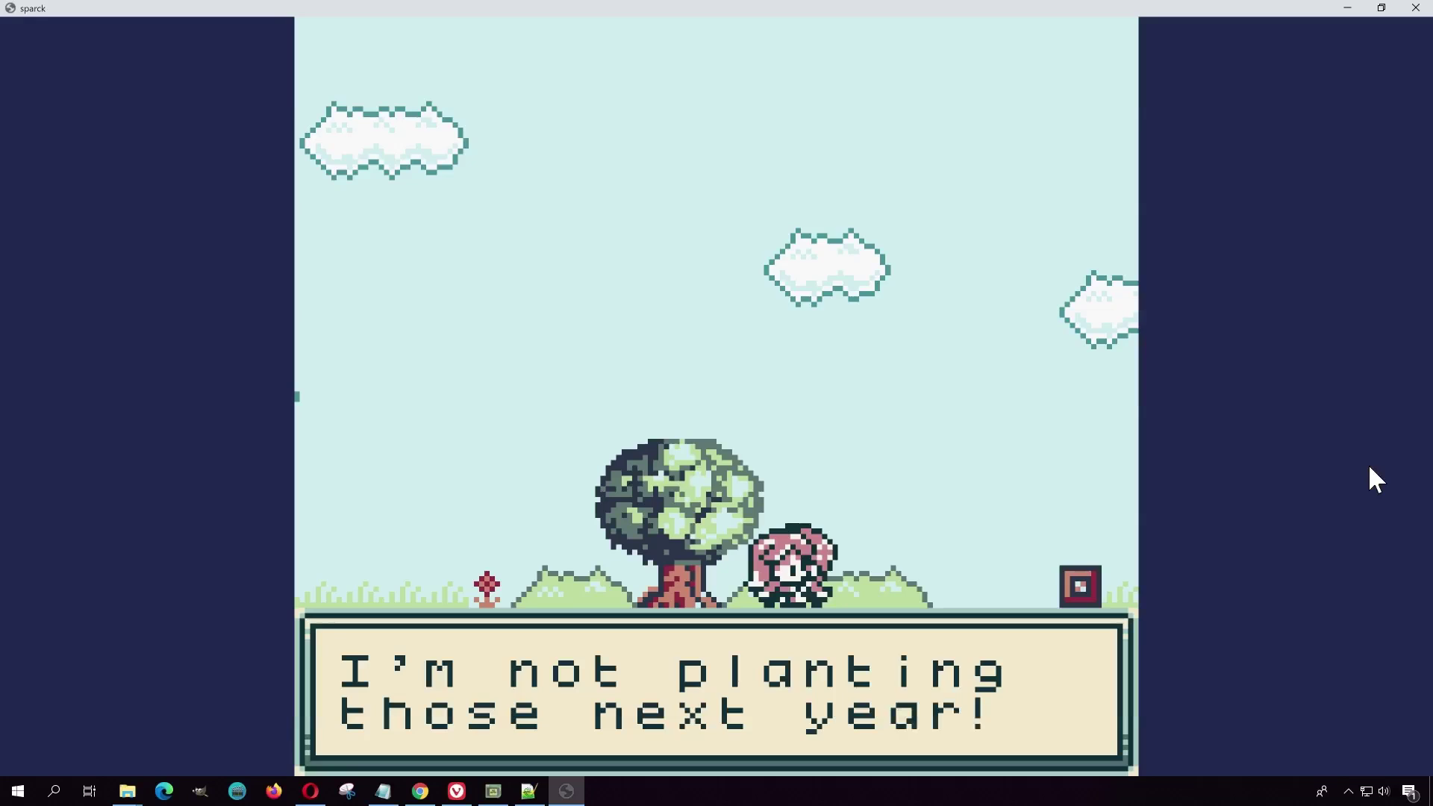
key(z)
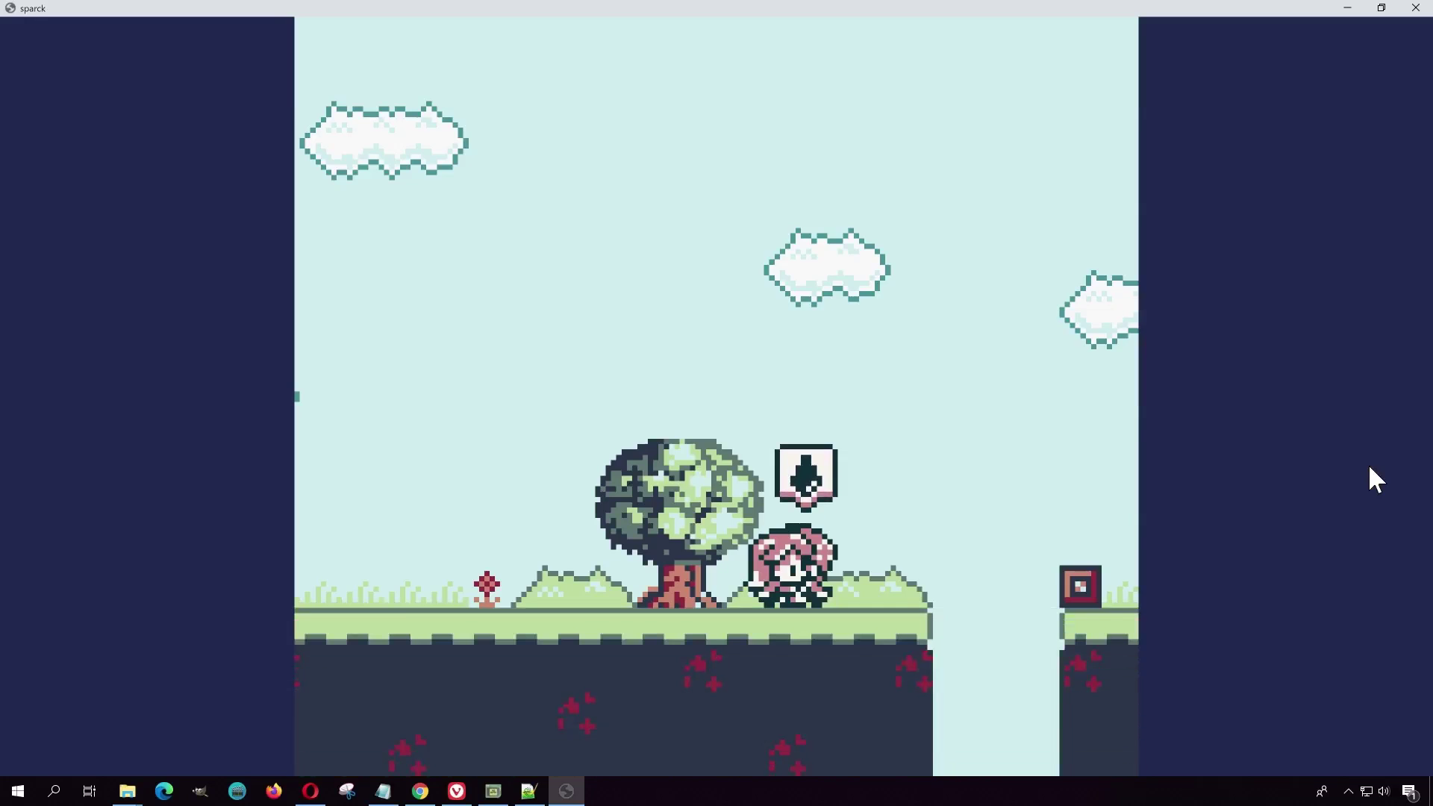
Jump the character over the first gap, the stone platform and the second gap to the far meadow
key(Right)
key(z)
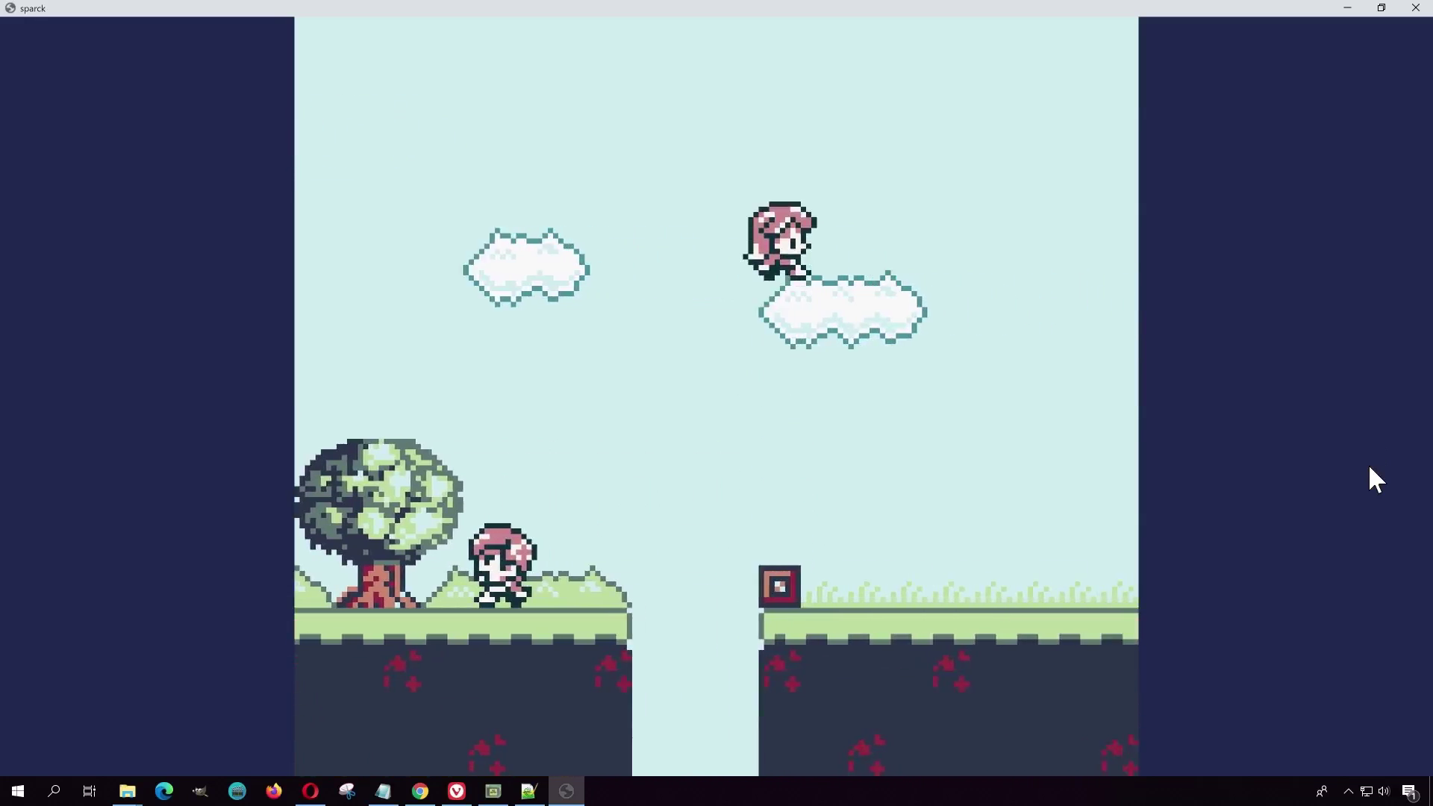
key(z)
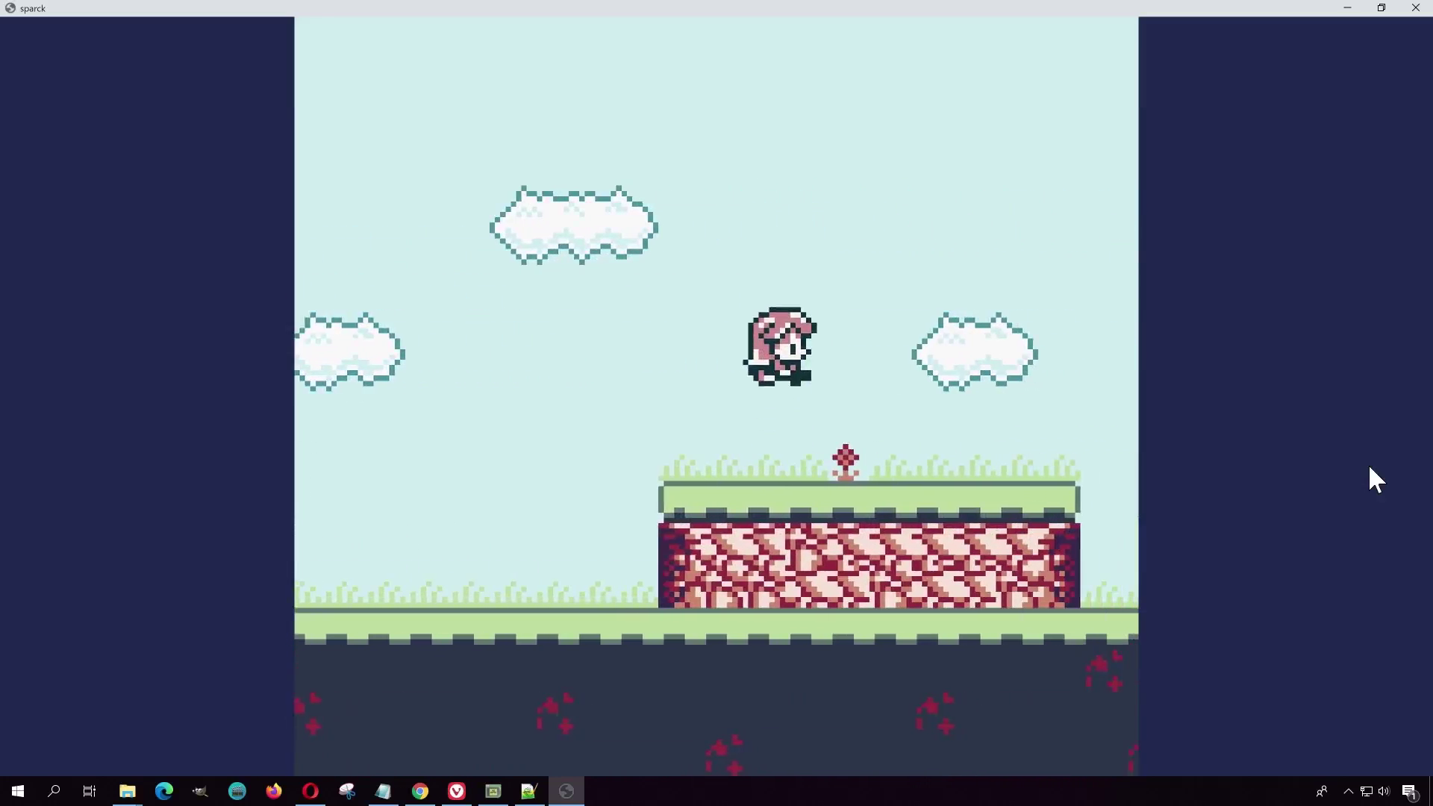
key(z)
key(z)
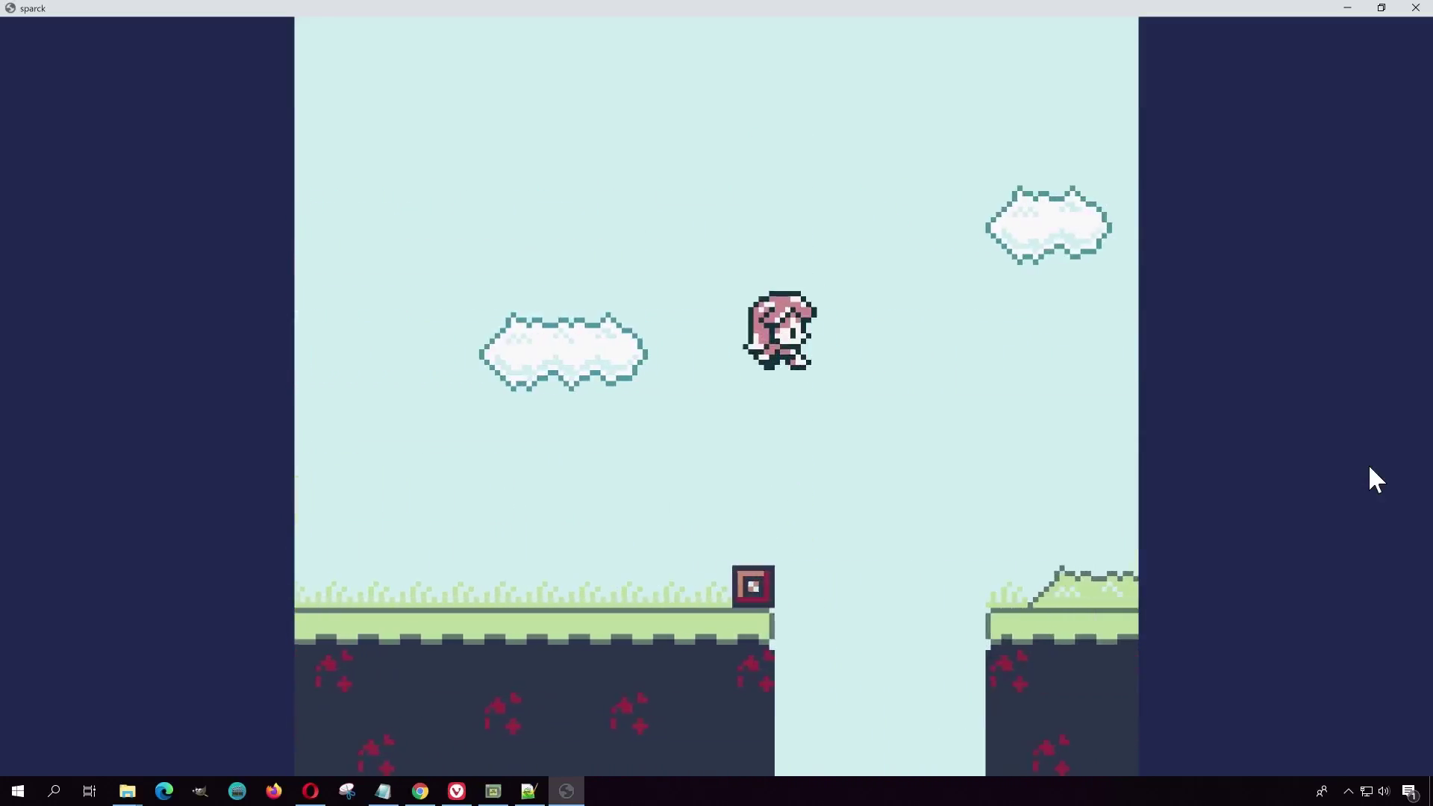
key(z)
key(Right)
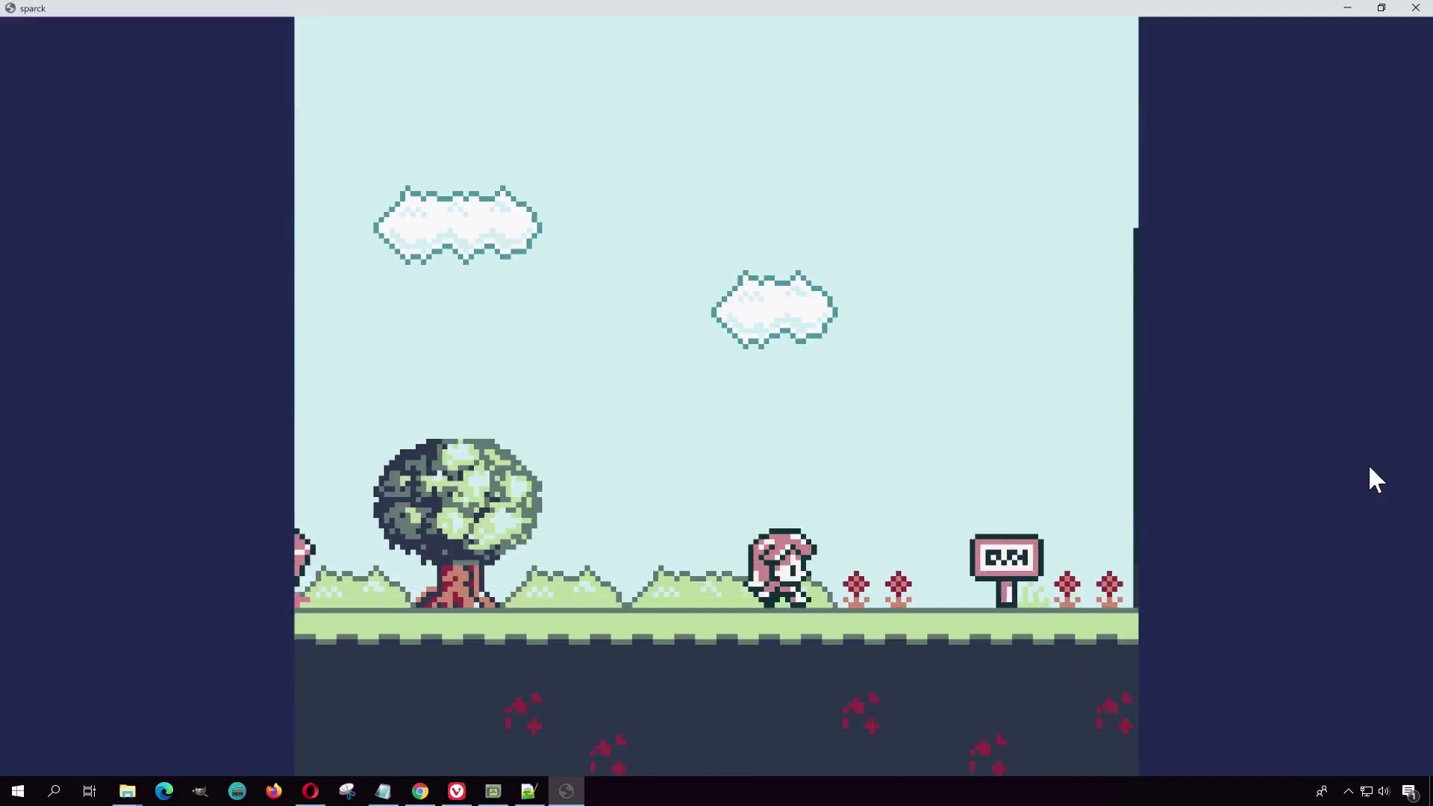
Walk the character past the second sign and across the bridge into the top-down village scene
key(Right)
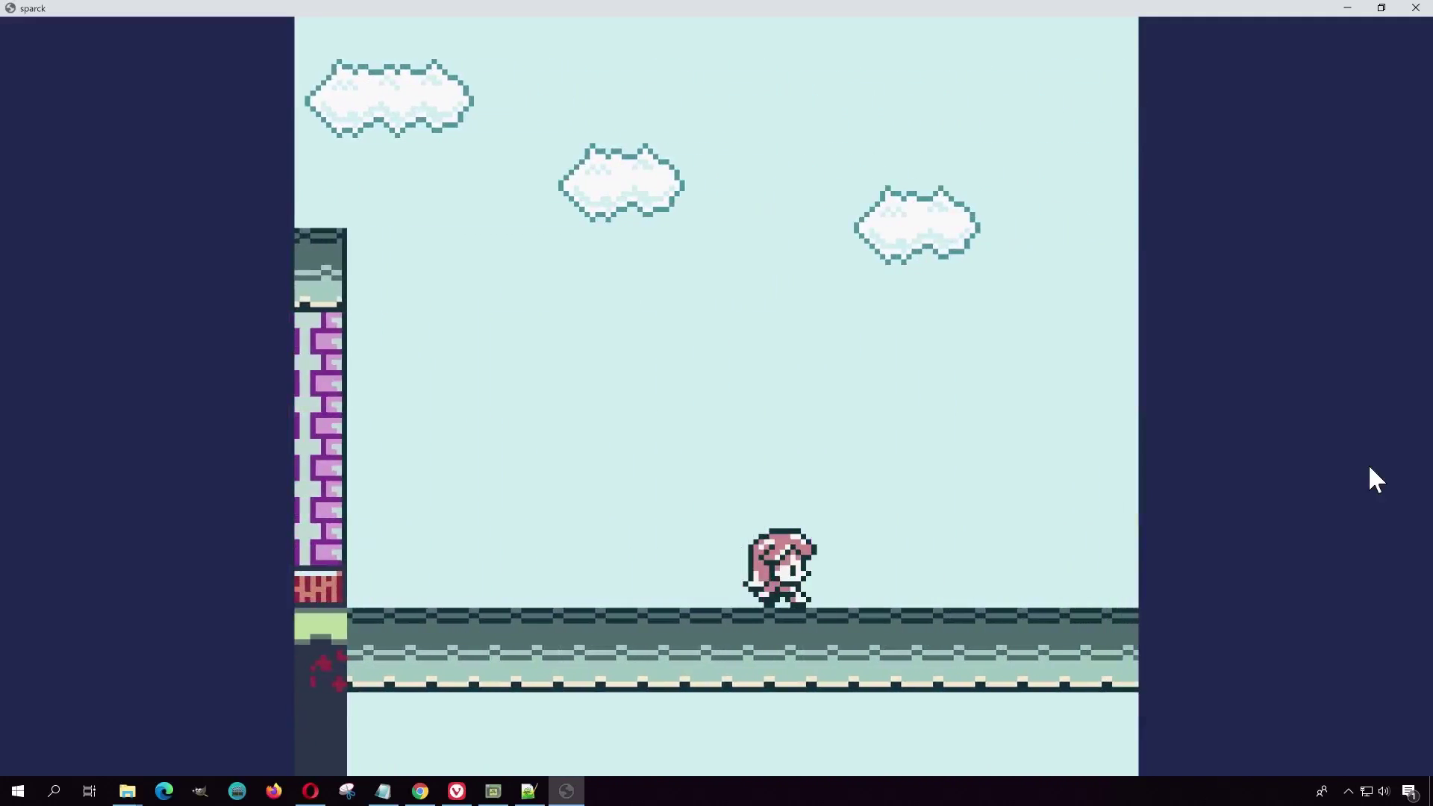
key(Right)
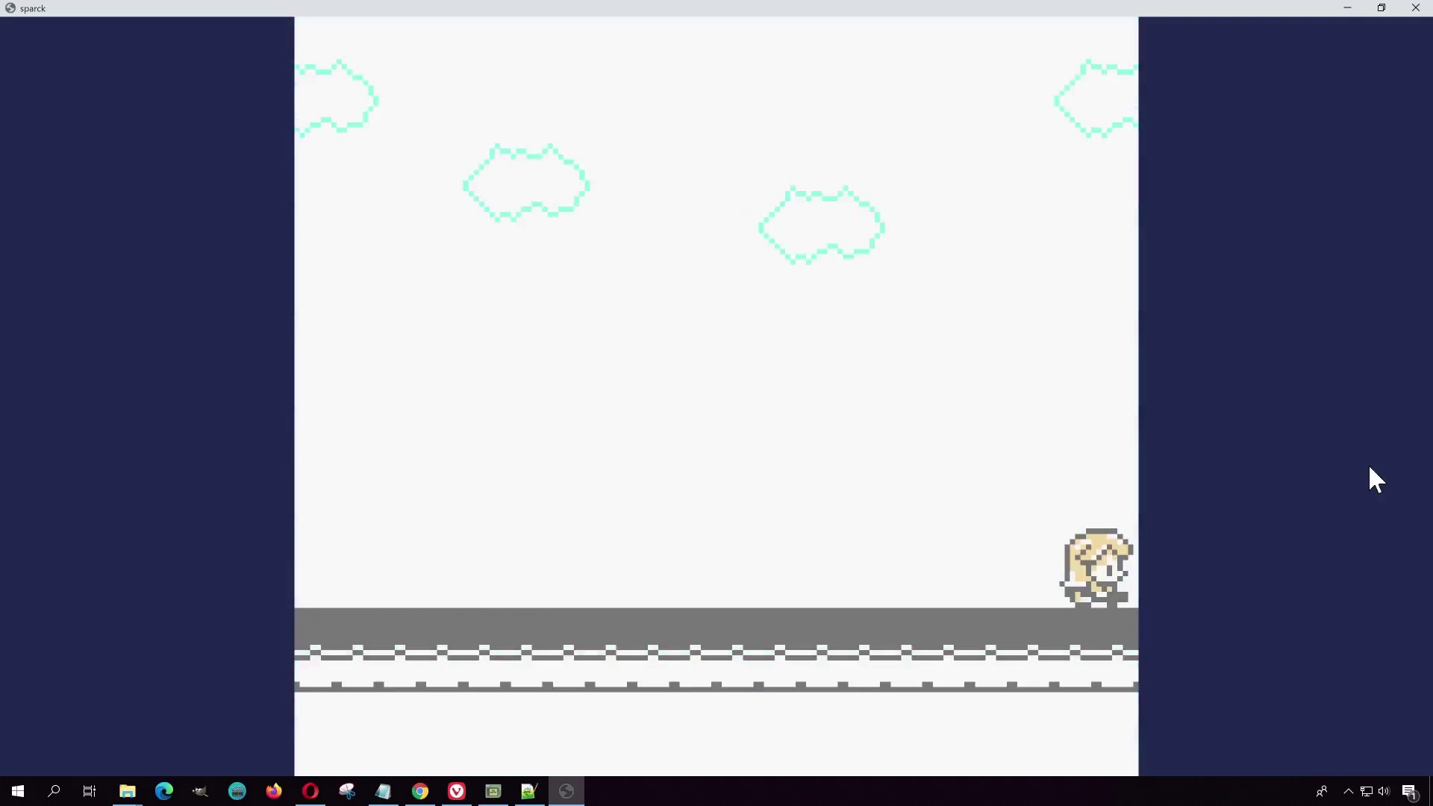
key(Right)
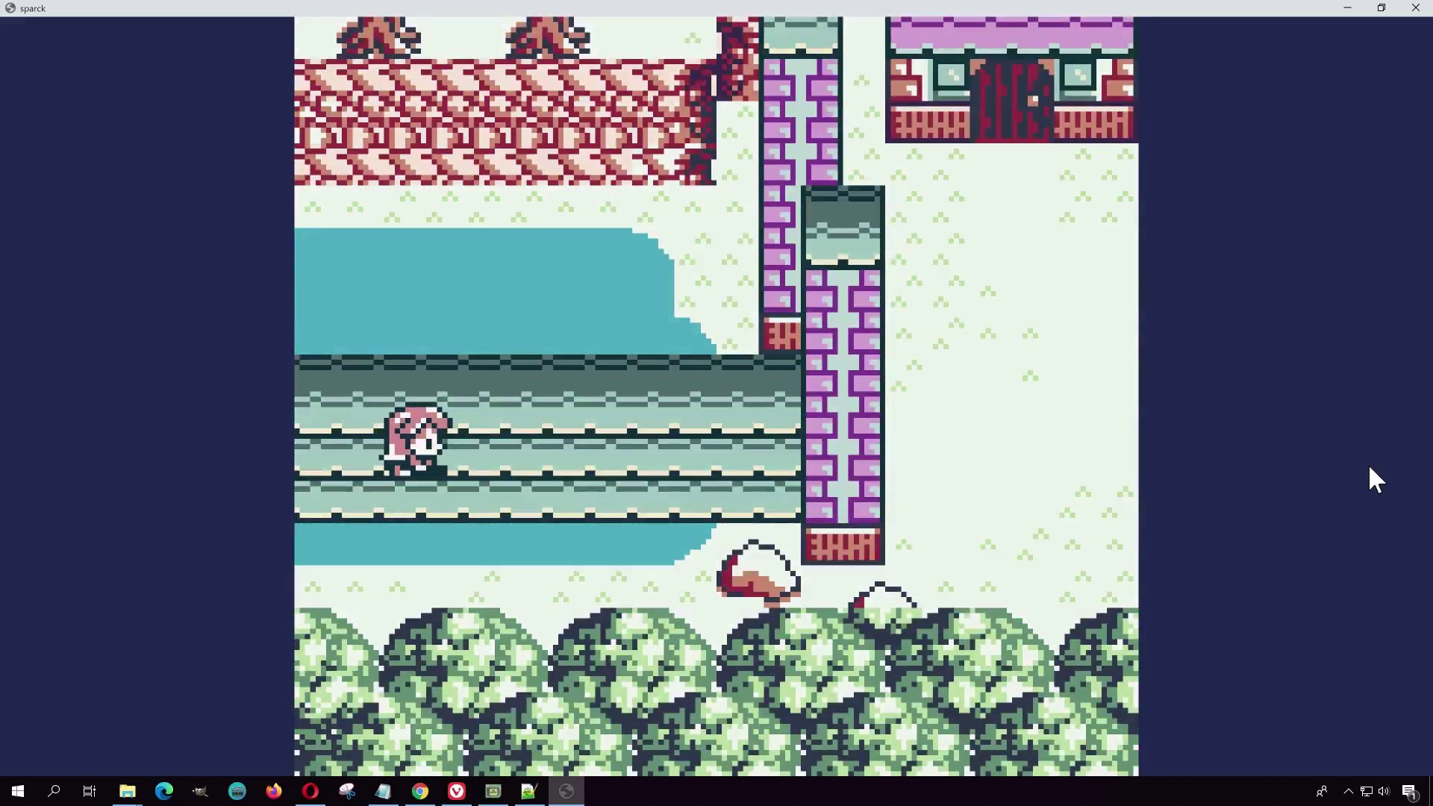
key(Right)
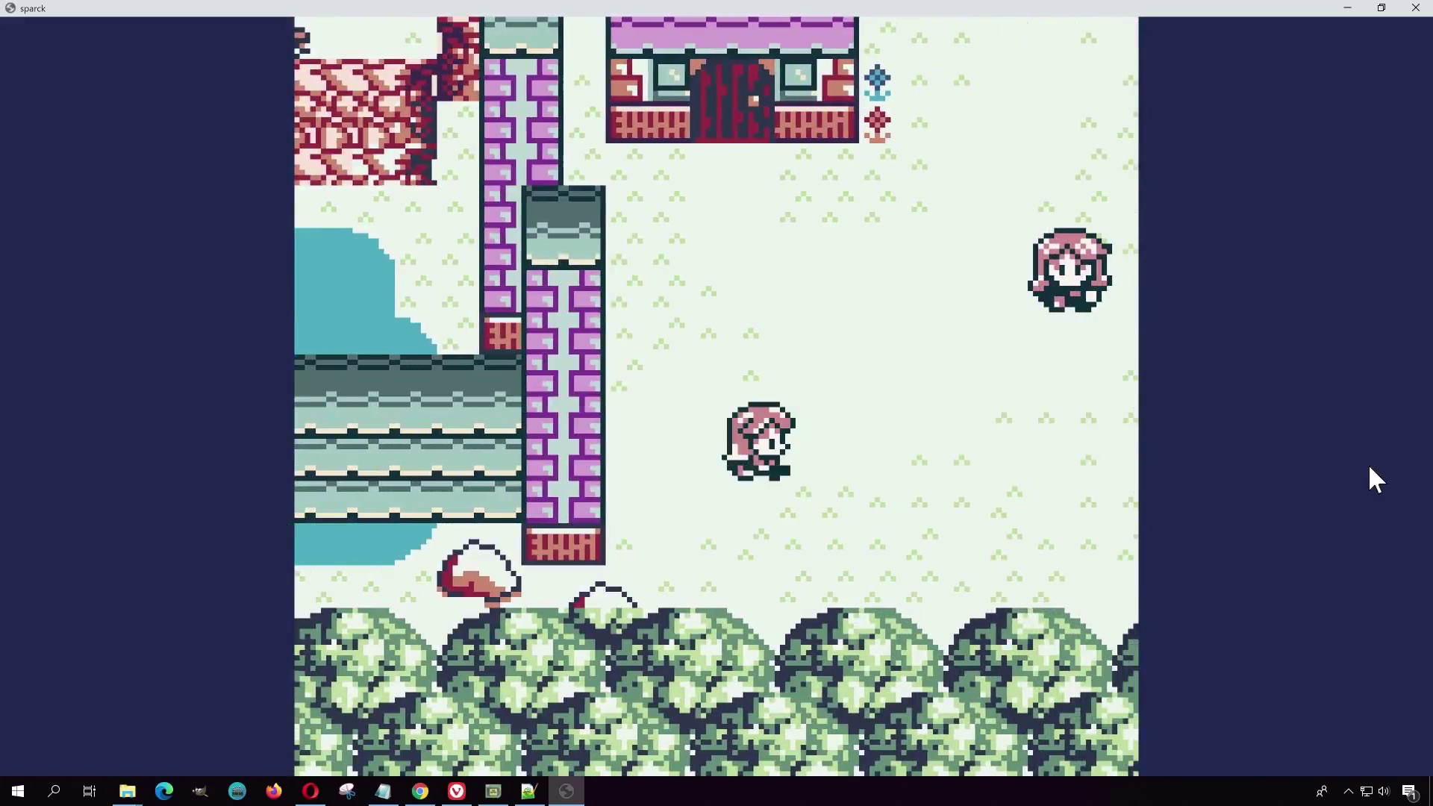
Walk the character north between the two village houses toward the lake
key(Up)
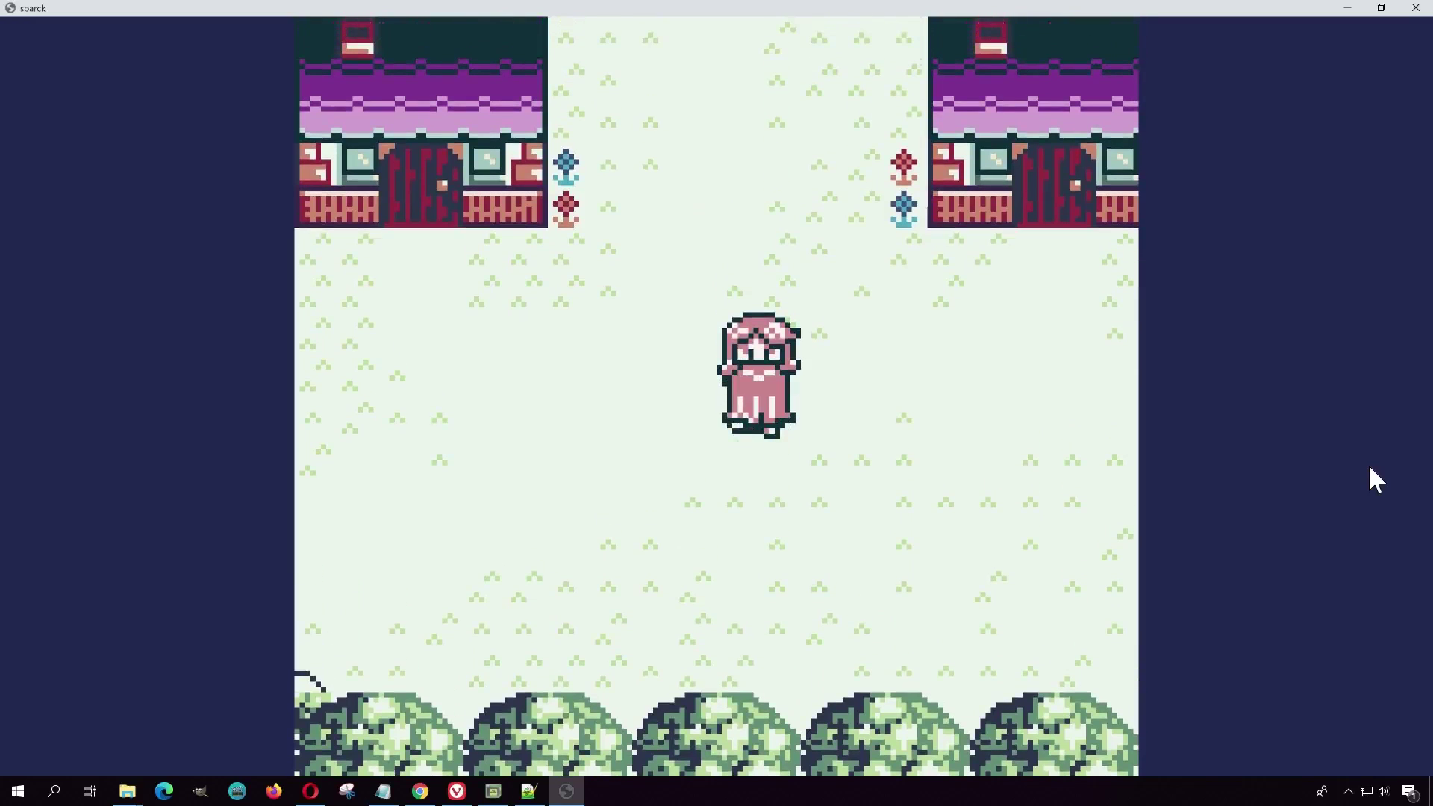
key(Up)
key(Up)
key(Left)
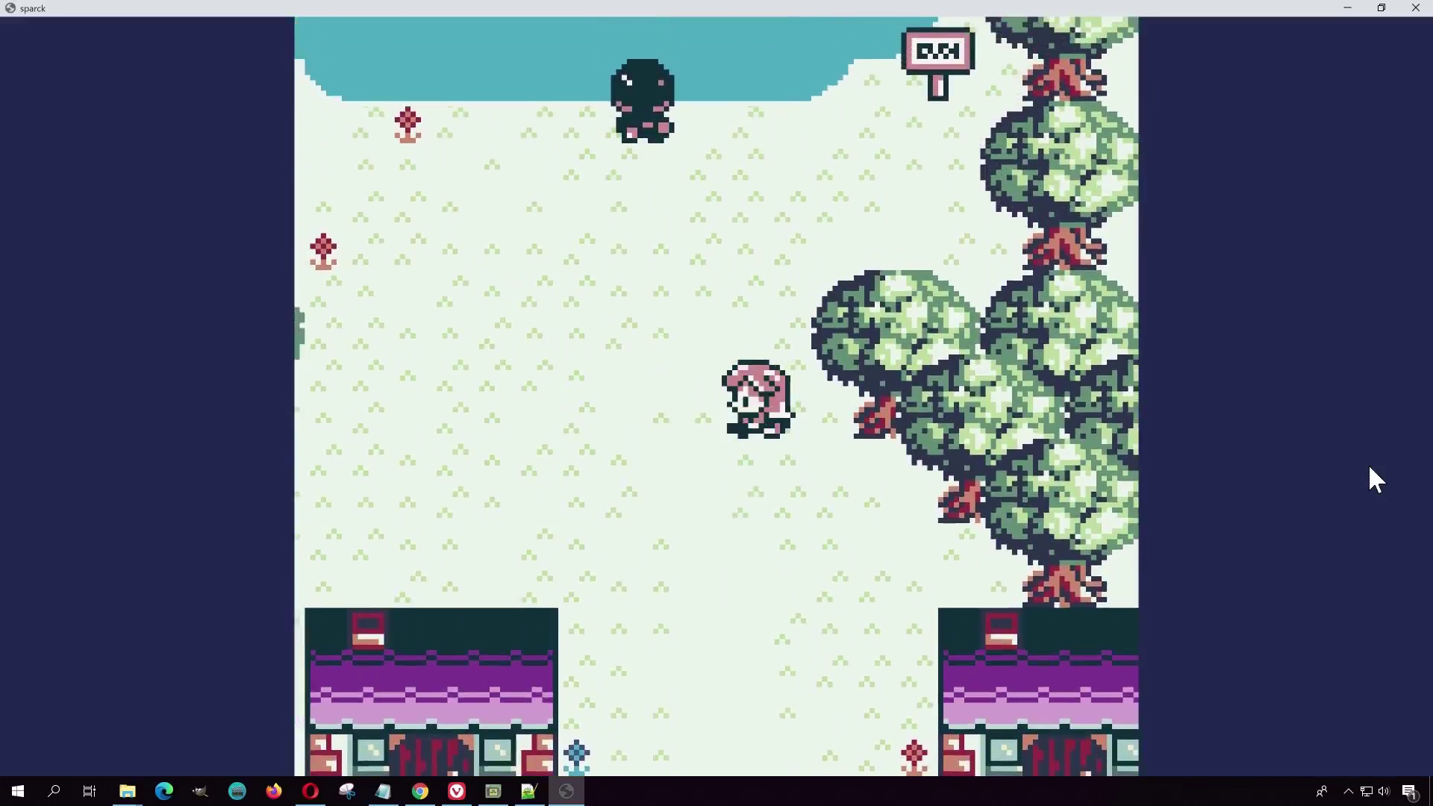
Walk the character to the villager on the lake's south shore and talk to him
key(Down)
key(Right)
key(Up)
key(Up)
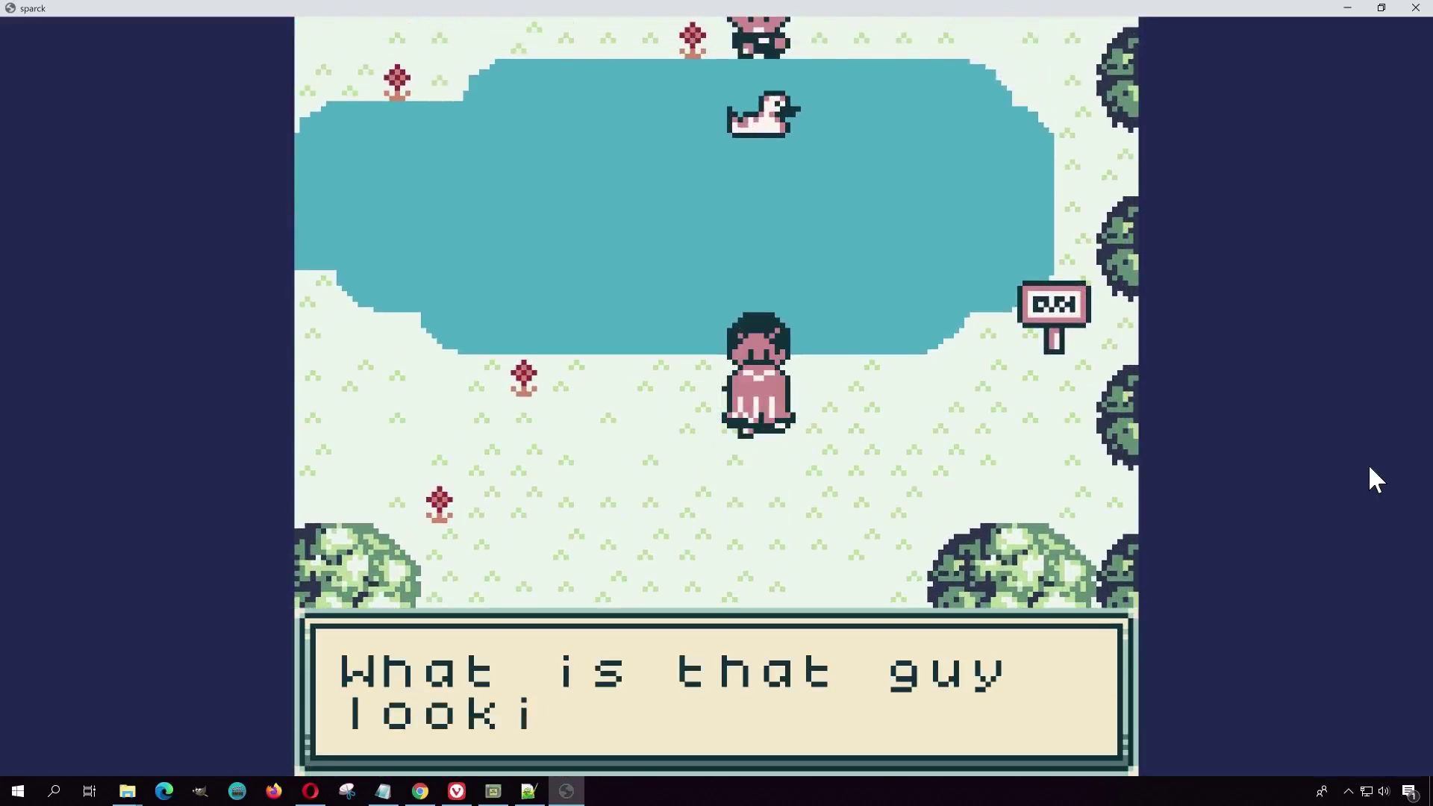
Walk the character around the lake's west end to the villager on the north shore and complete his dialogue
key(Left)
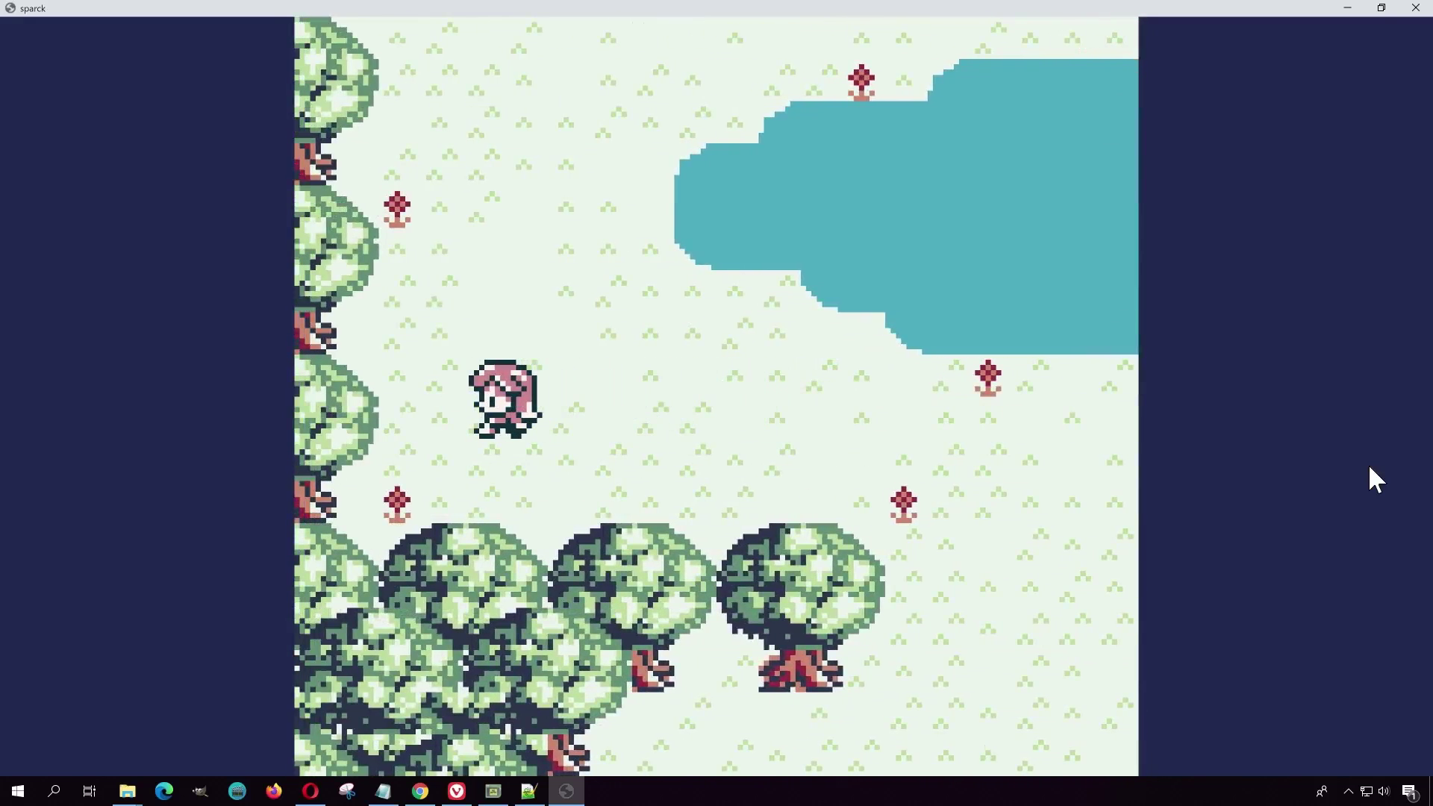
key(Right)
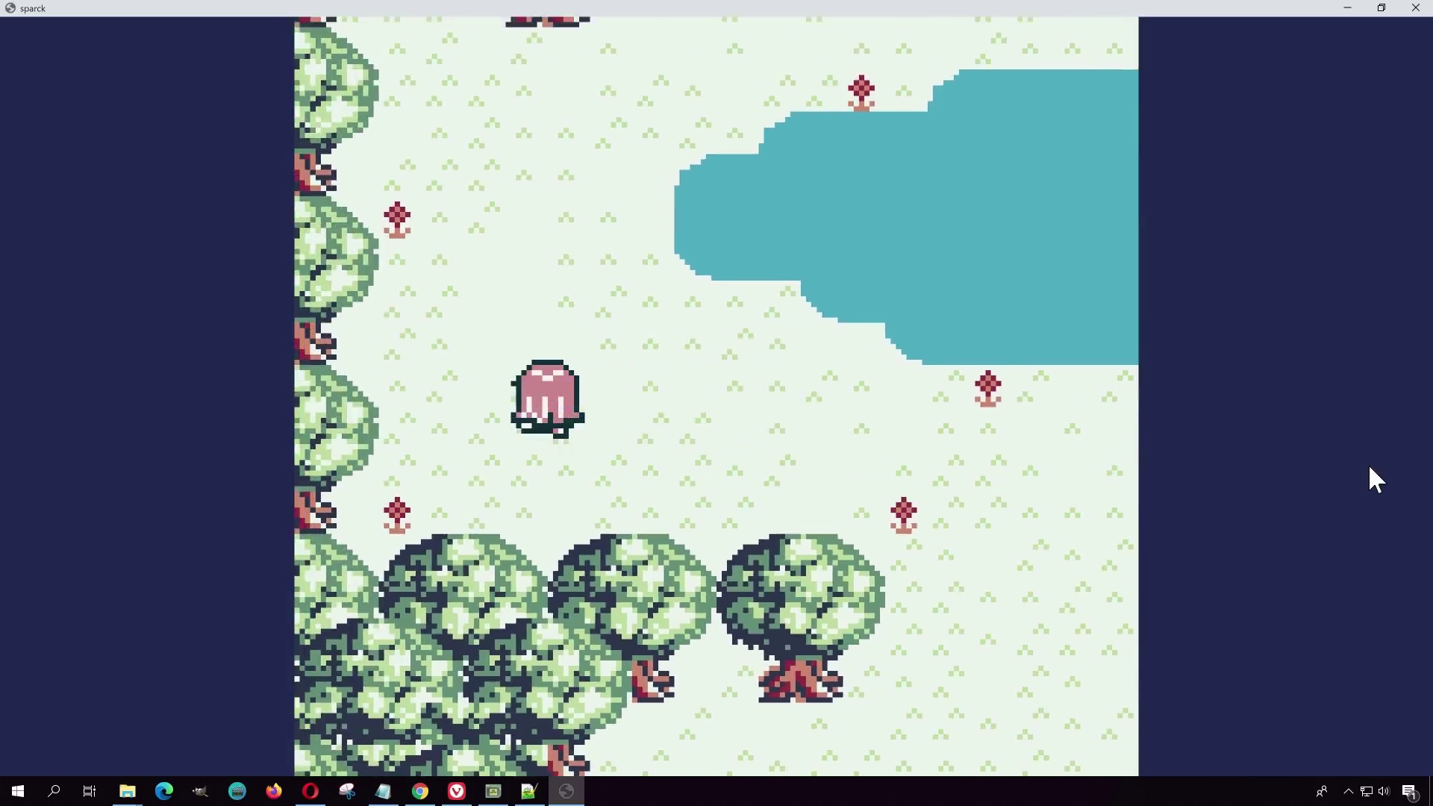
key(Up)
key(Right)
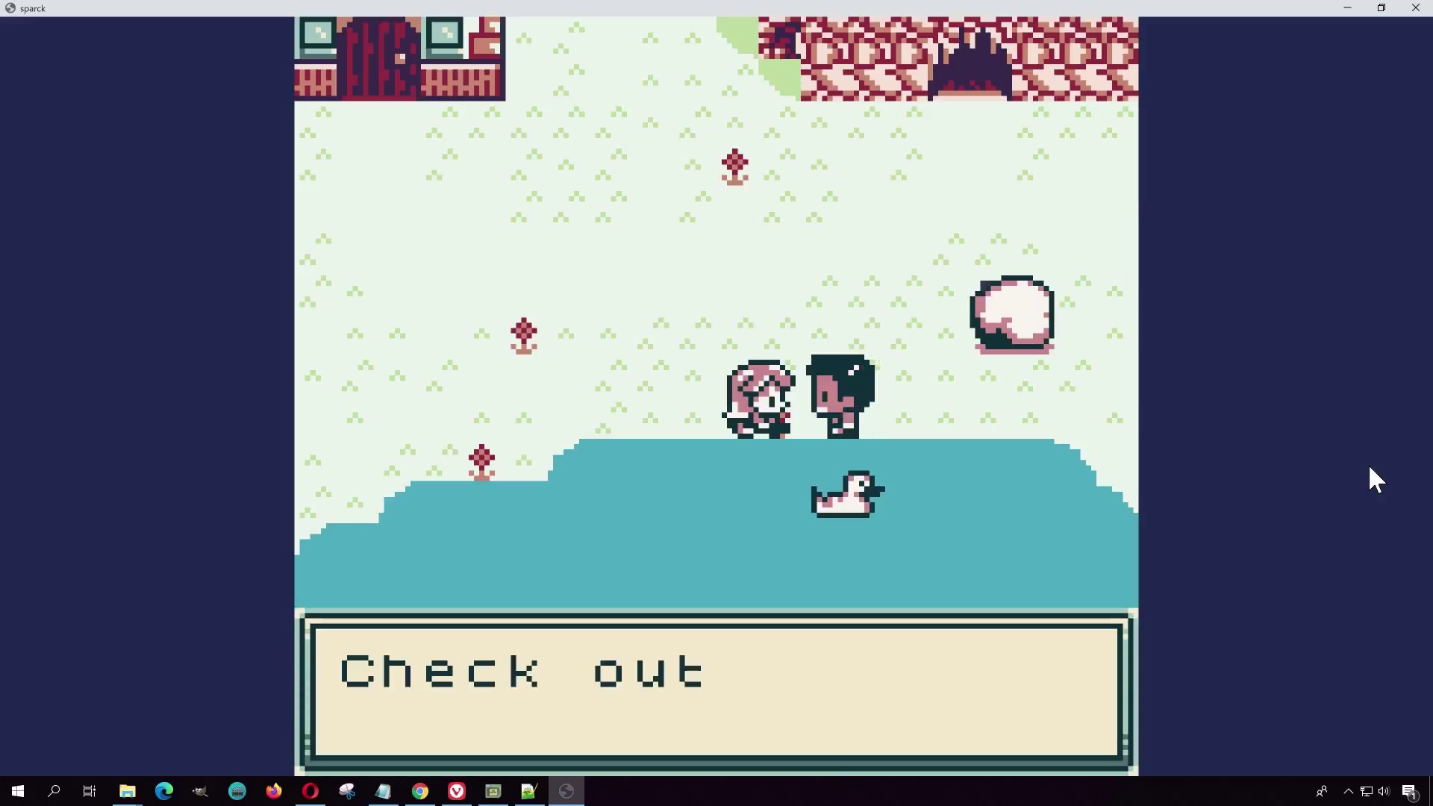
key(z)
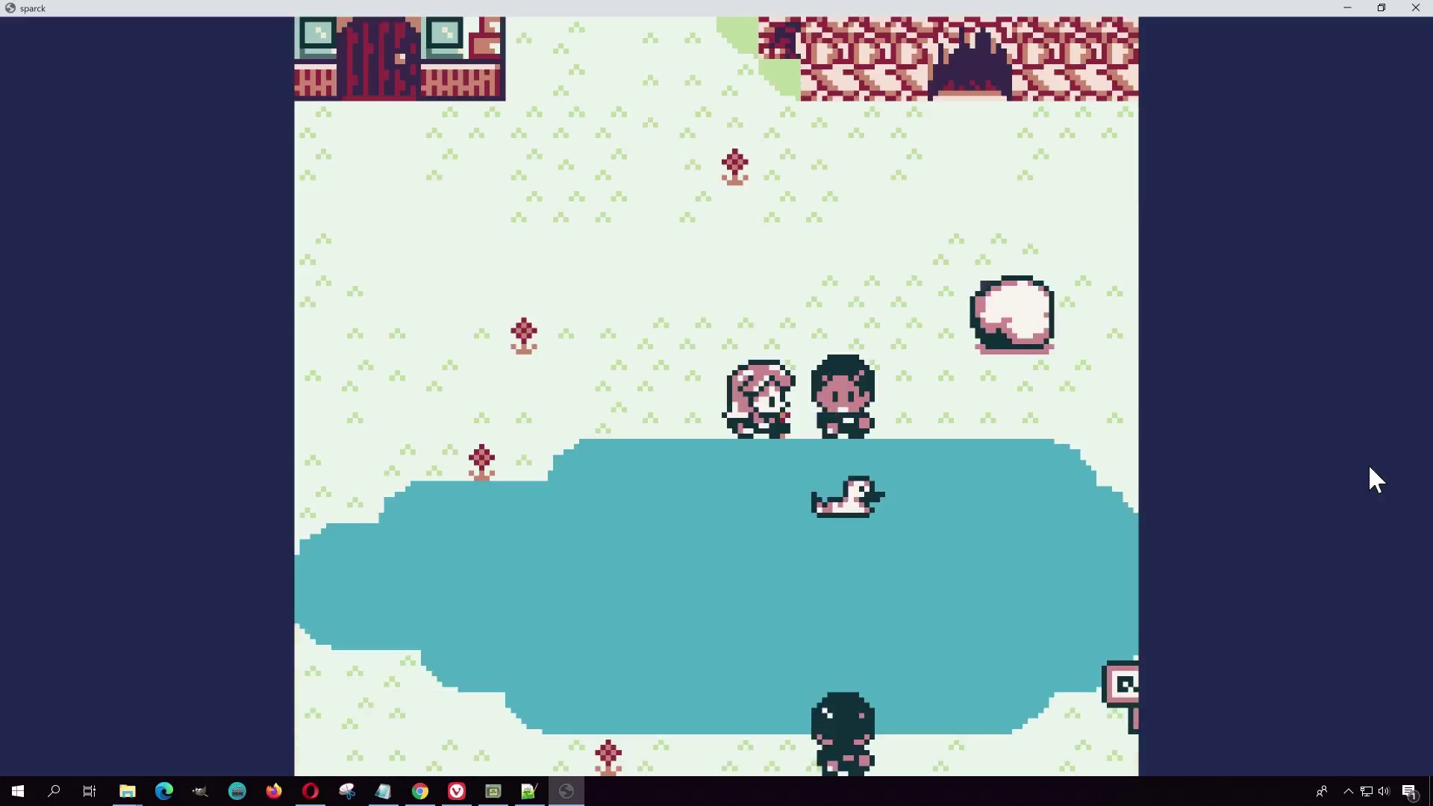
Walk the character around the north-shore villager and west toward the blue-roofed house
key(Left)
key(Up)
key(Right)
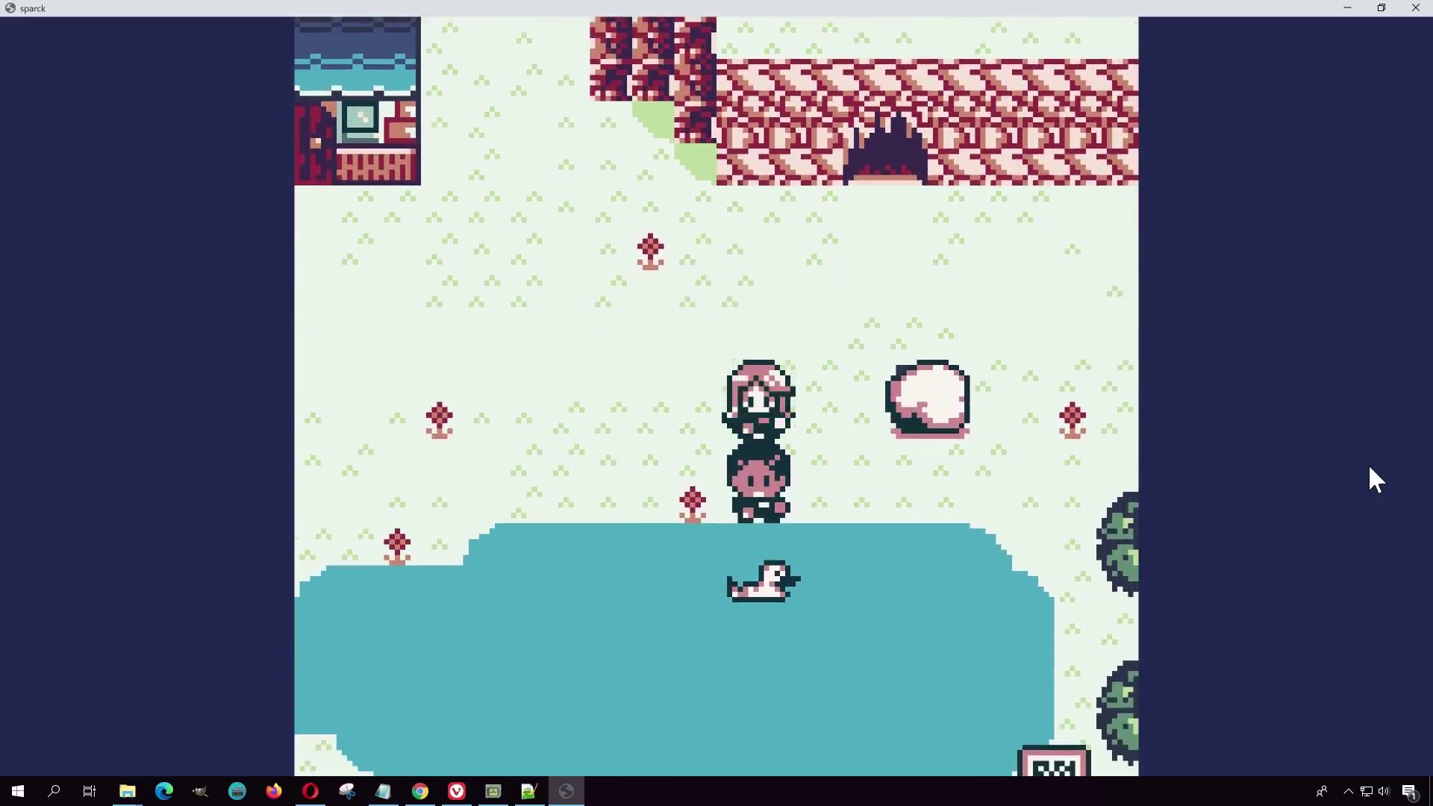
key(z)
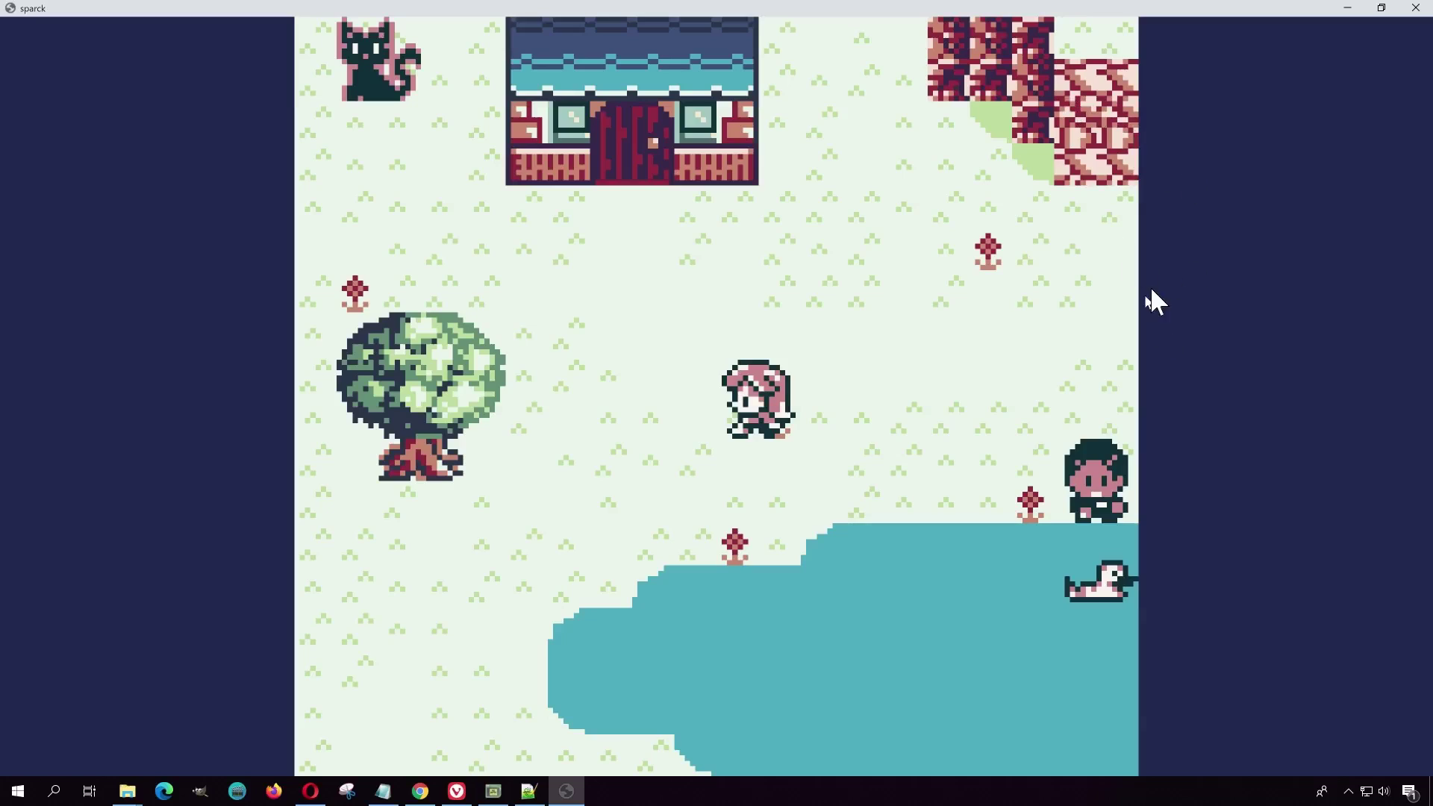
Restore the maximized sparck game window to its smaller size and close the game
double_click(1198, 6)
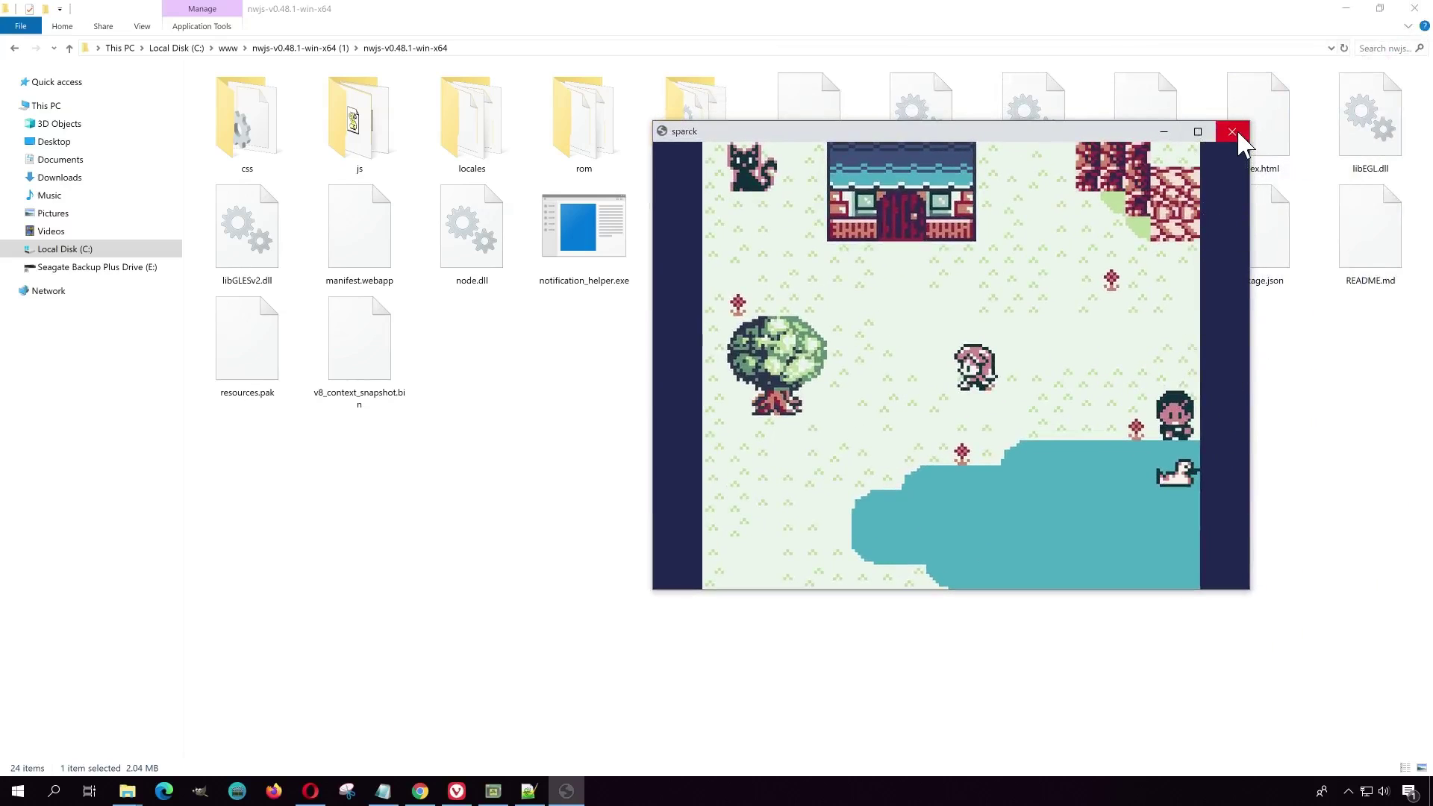
drag(1109, 138, 1056, 167)
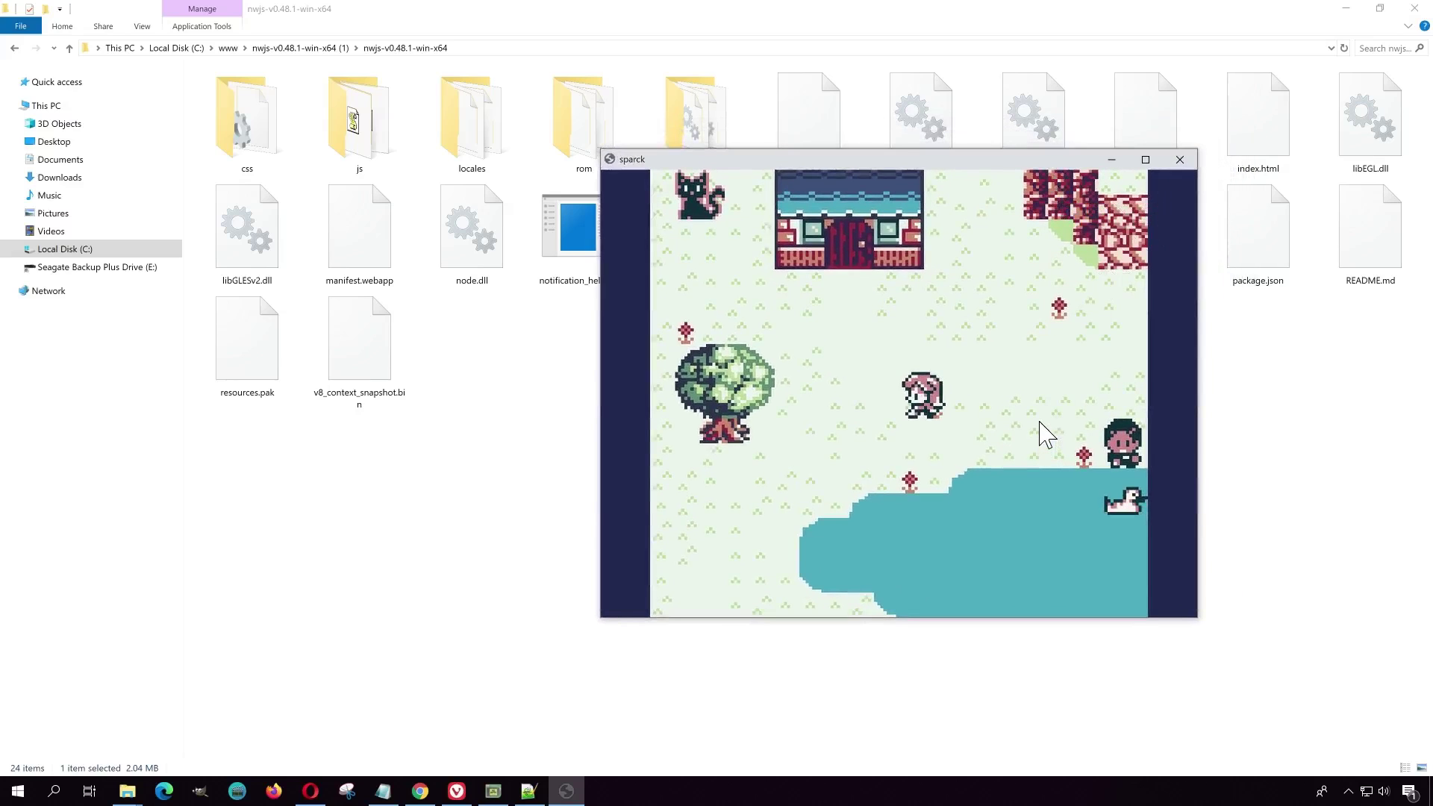
click(1181, 159)
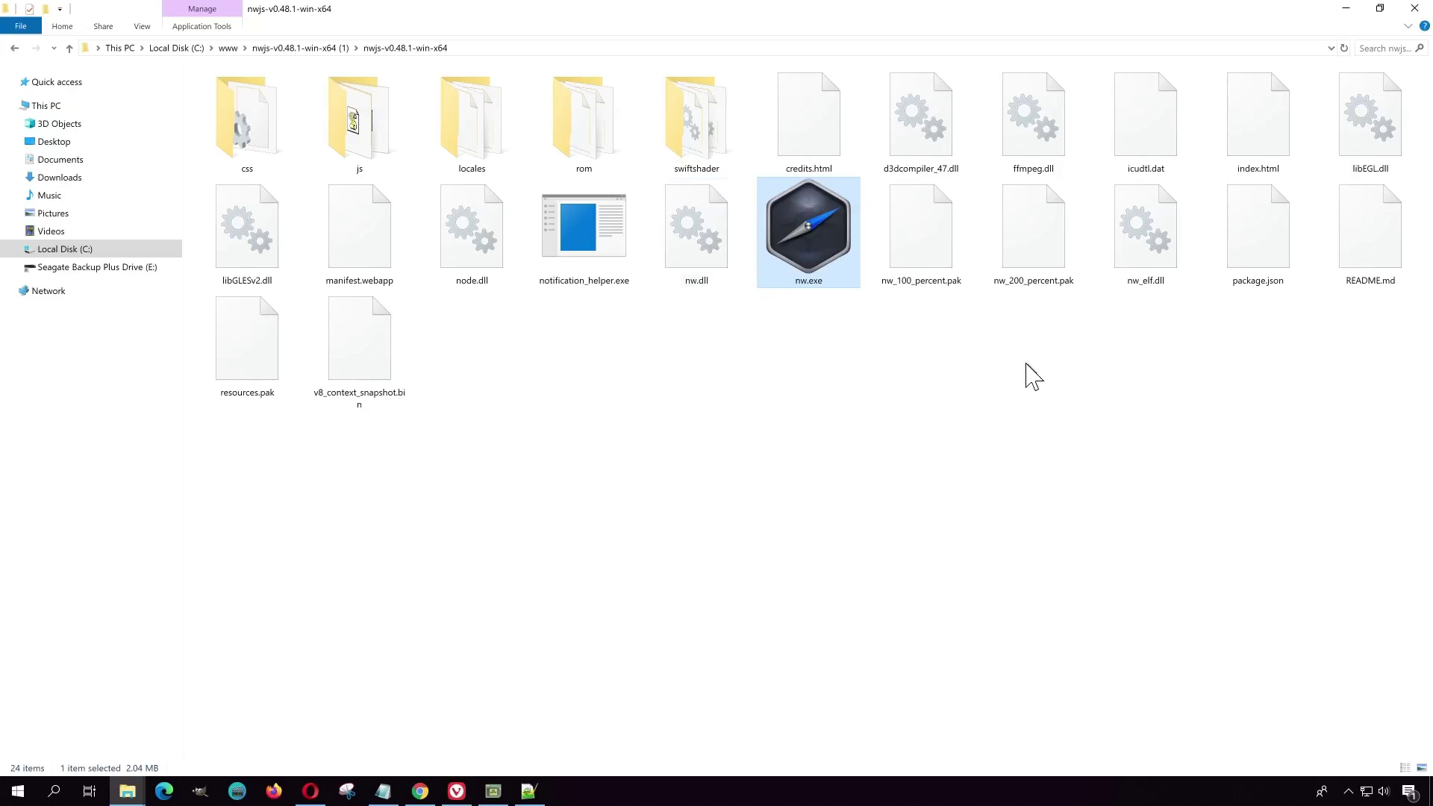
Leave the NW.js program folder and return to its parent folder, nwjs-v0.48.1-win-x64 (1)
drag(1399, 543, 217, 80)
click(707, 412)
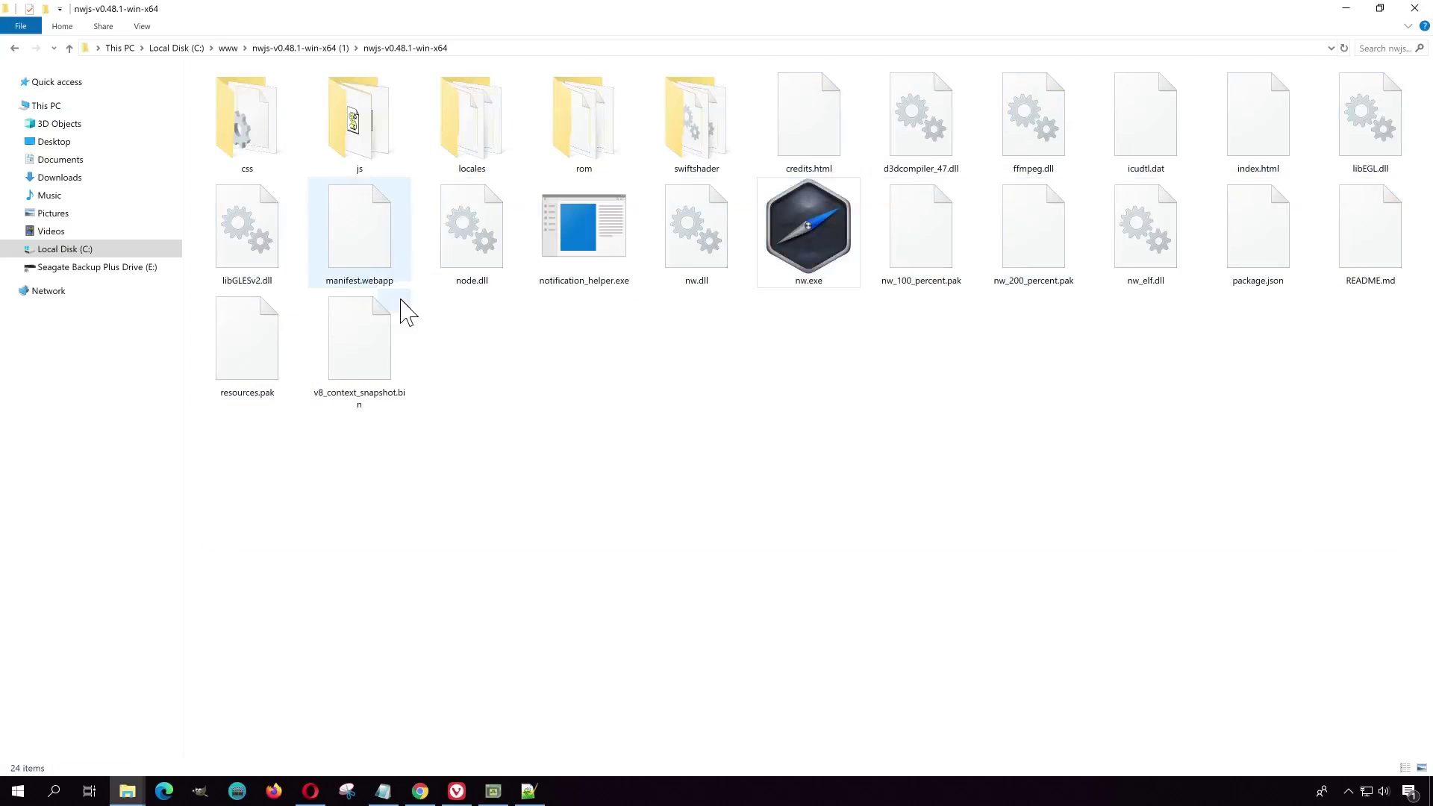
click(302, 48)
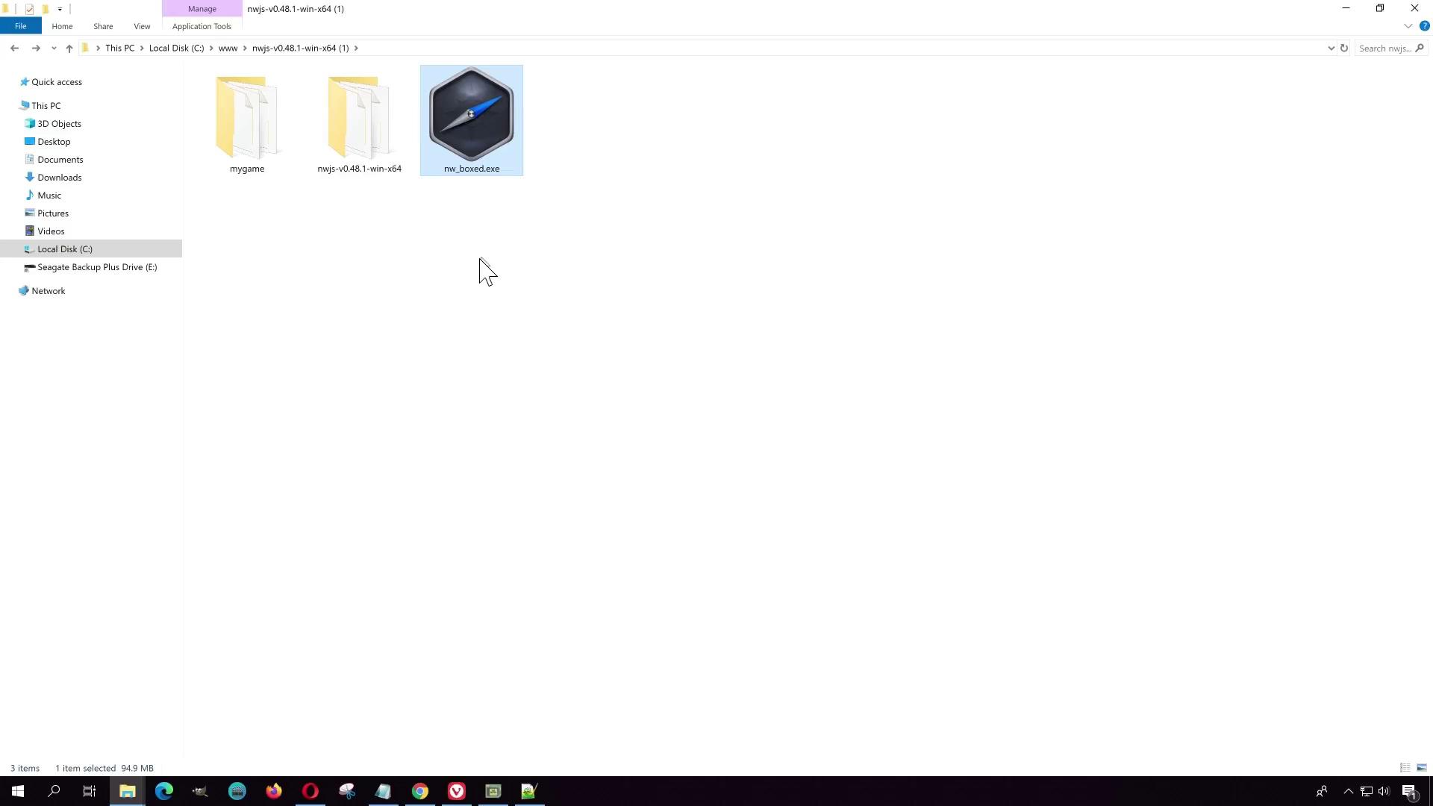
Create a folder named HH and move nw_boxed.exe into it
right_click(525, 269)
mouse_move(469, 452)
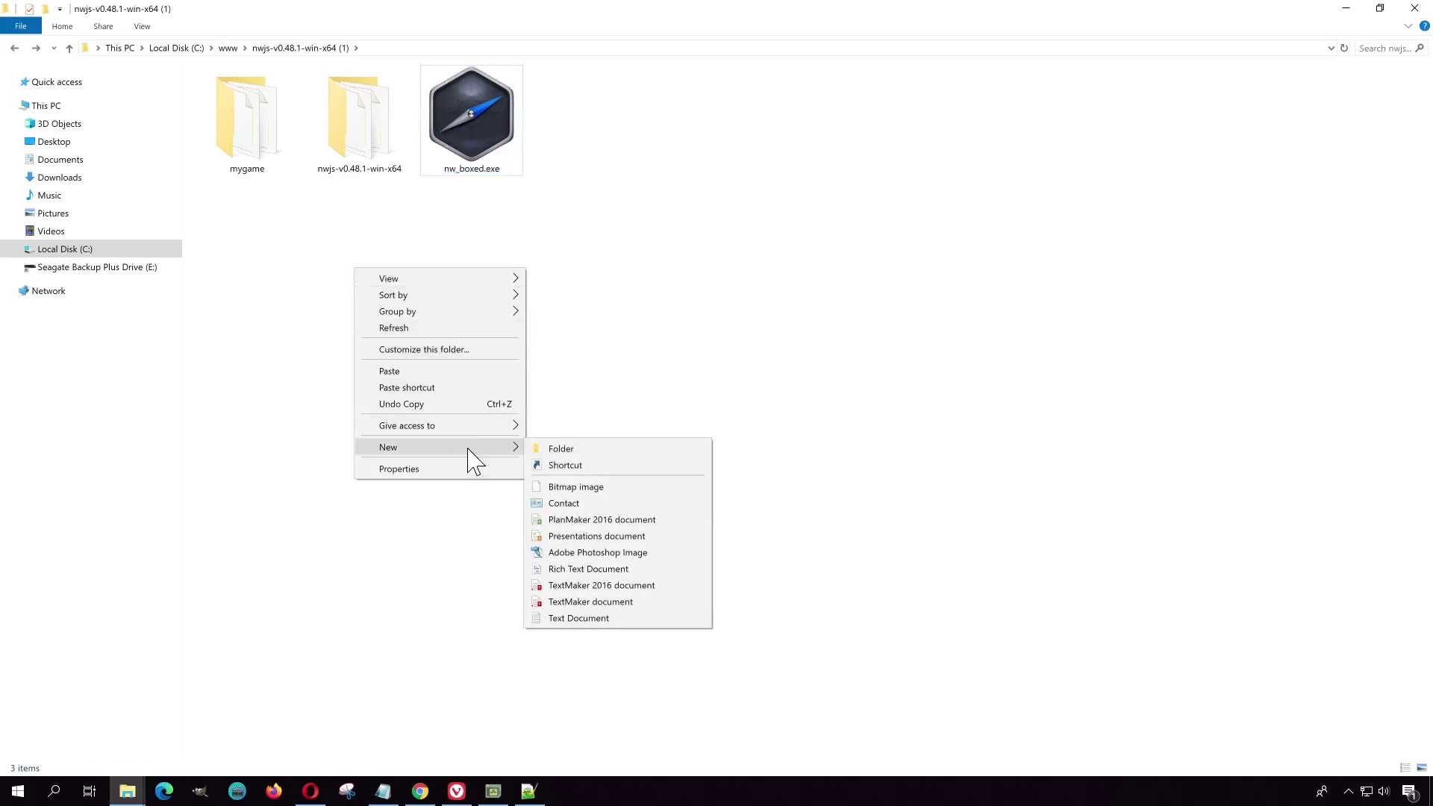
click(560, 450)
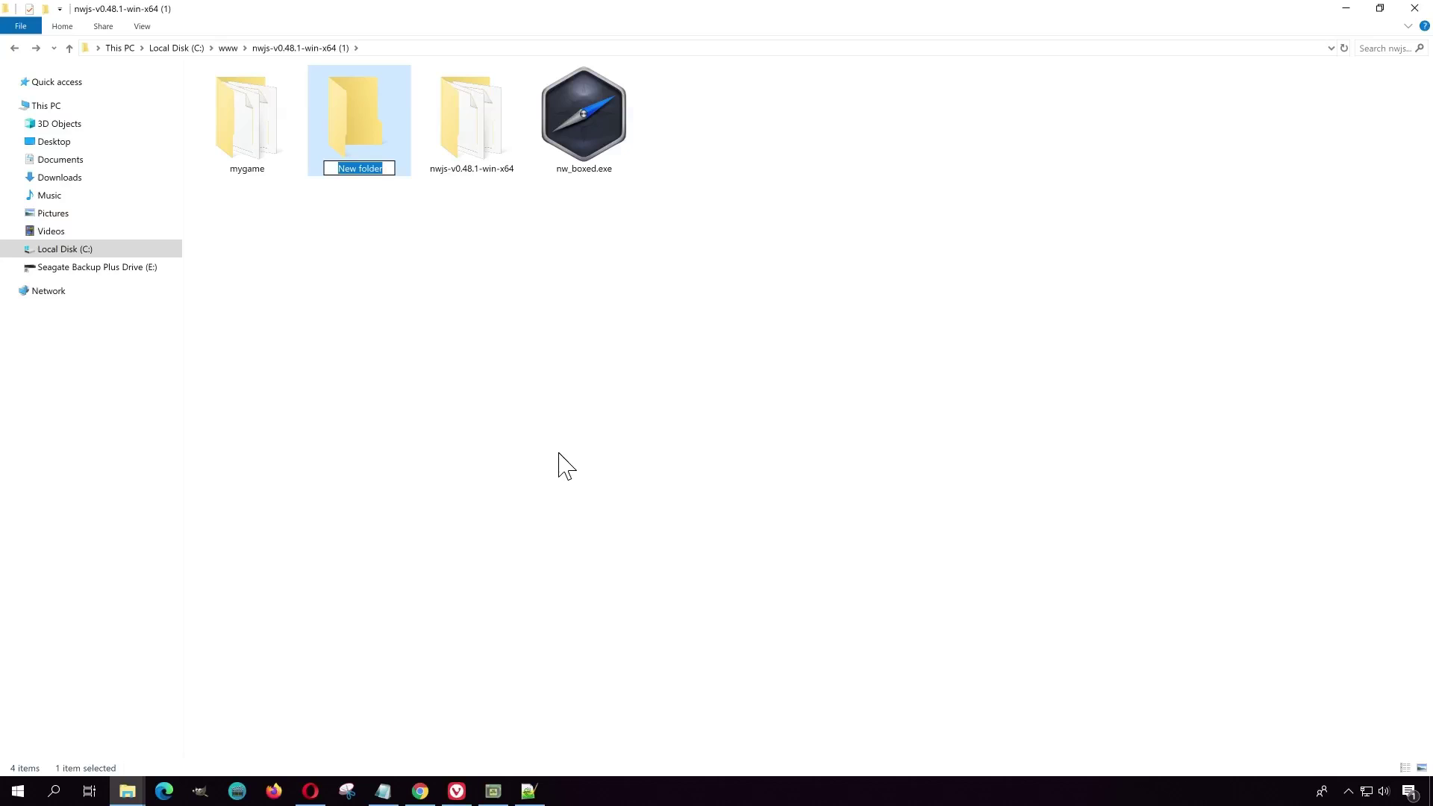
text(HH)
click(564, 467)
drag(615, 160, 246, 150)
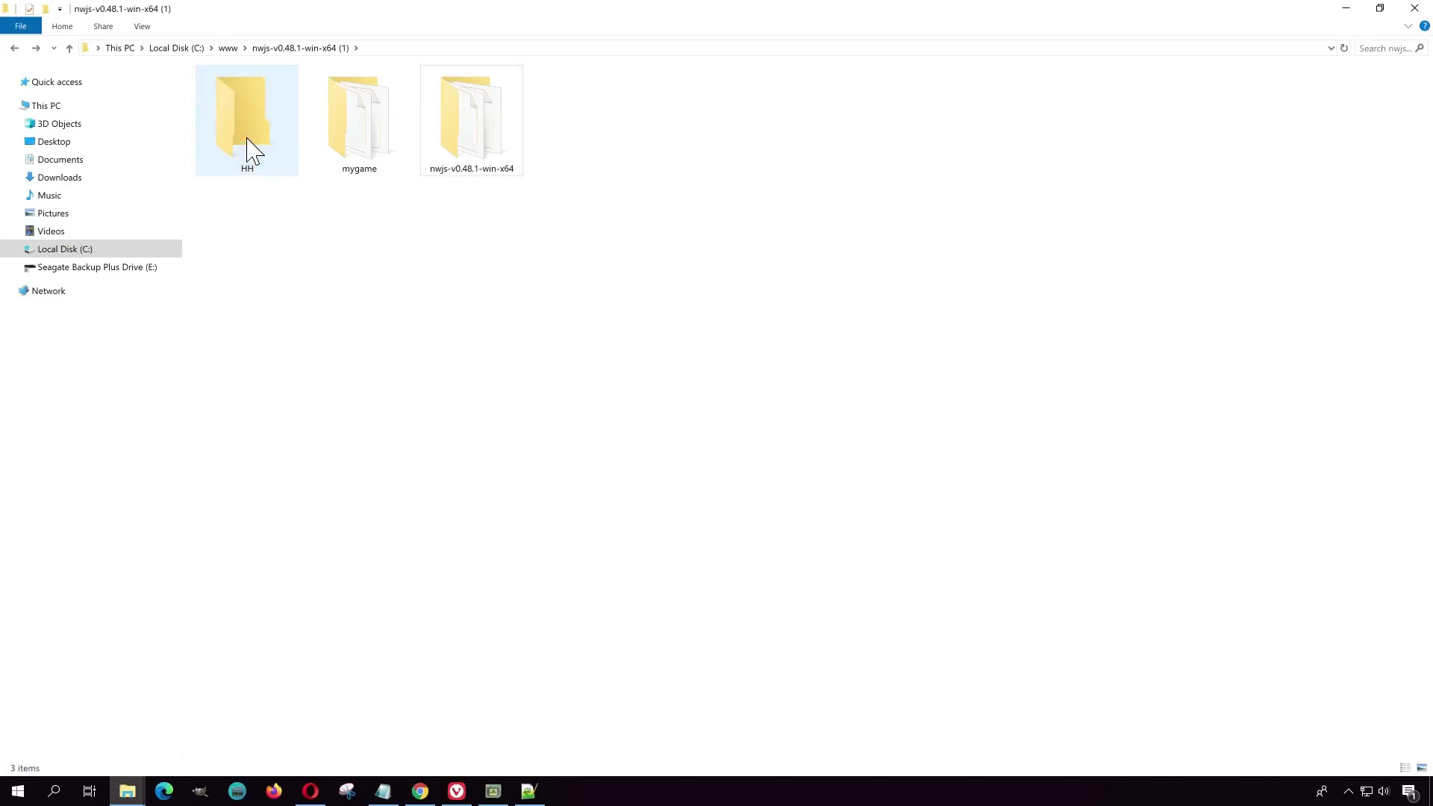
Run nw_boxed.exe from the HH folder and move its game window toward the middle of the desktop
double_click(248, 143)
right_click(373, 262)
mouse_move(362, 272)
click(403, 284)
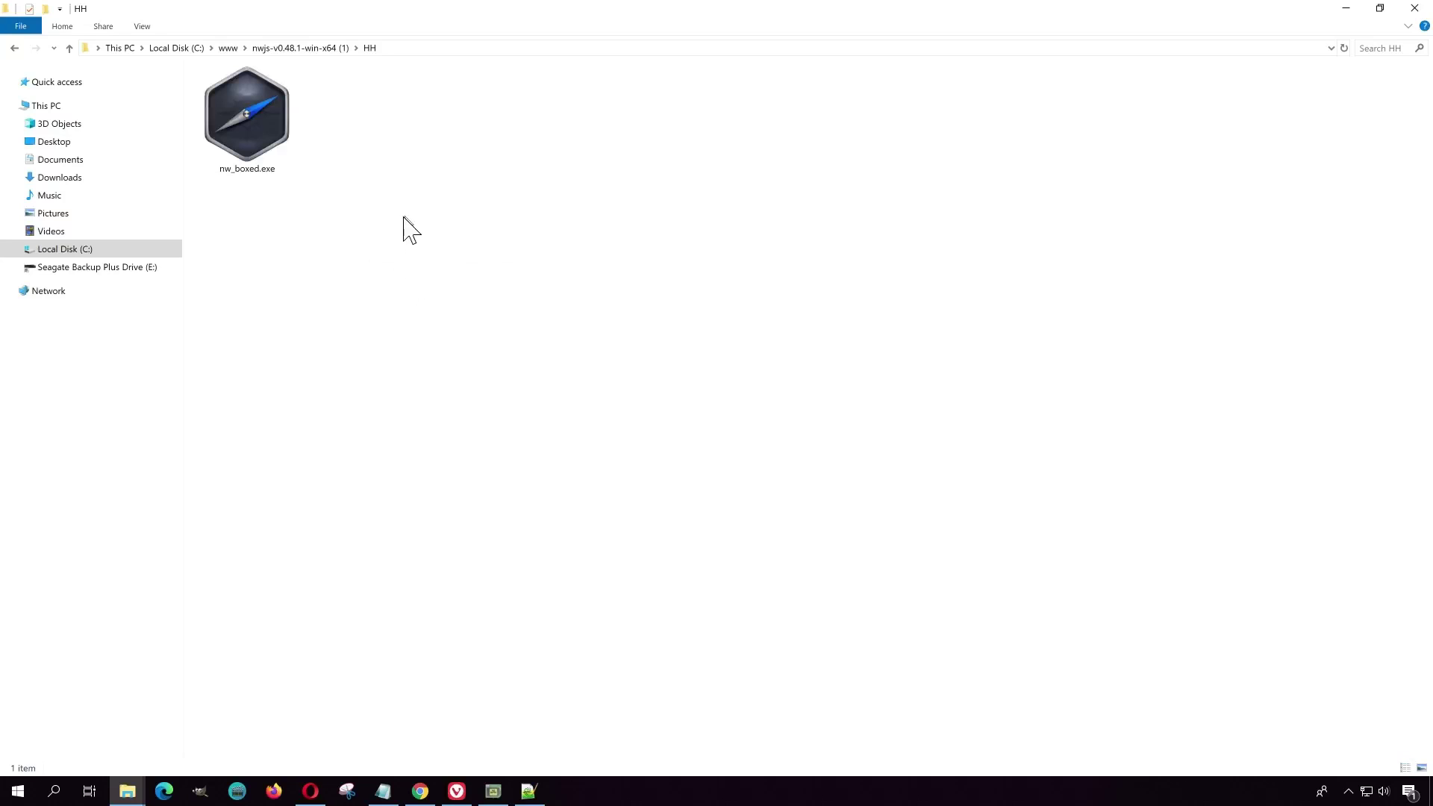
double_click(269, 149)
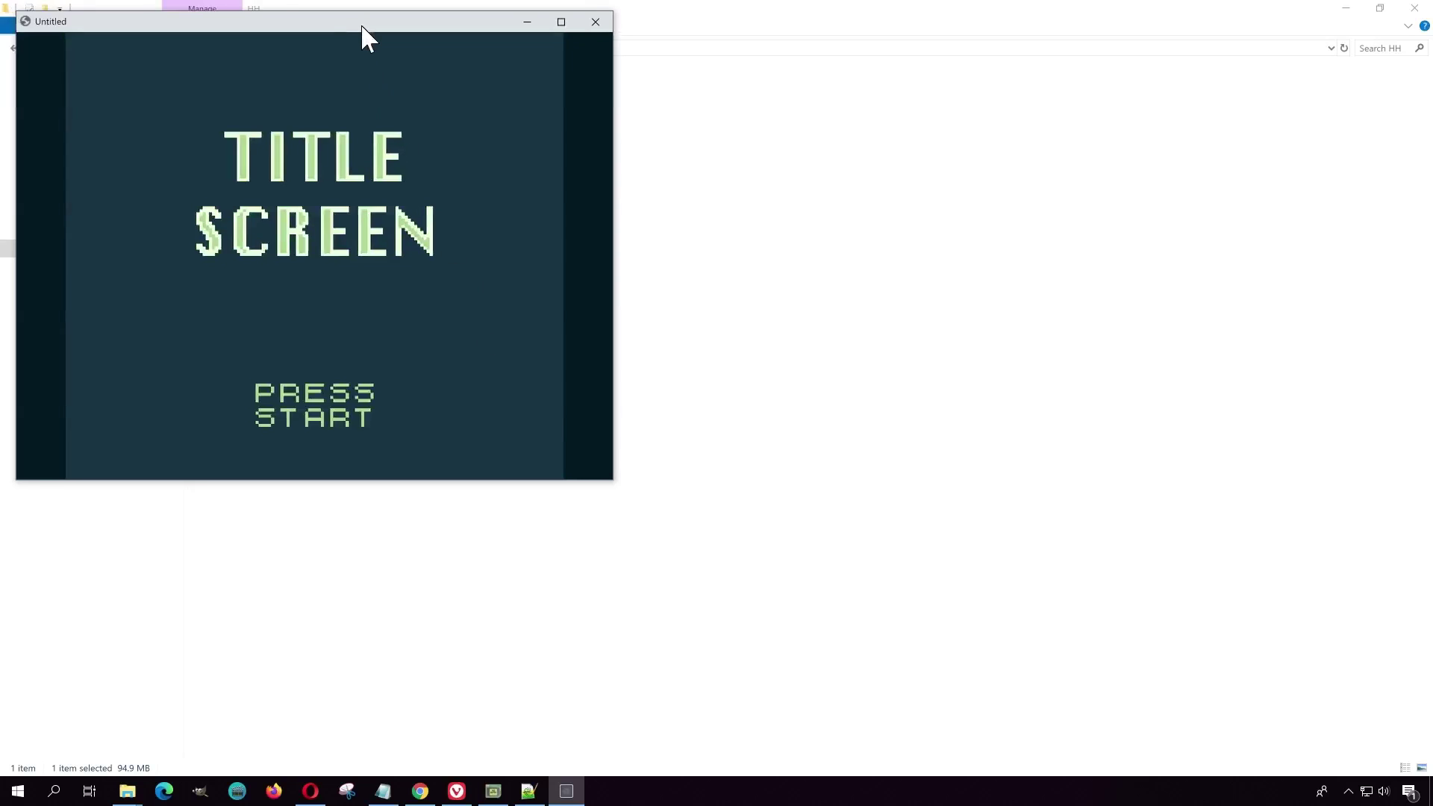
drag(369, 29, 820, 147)
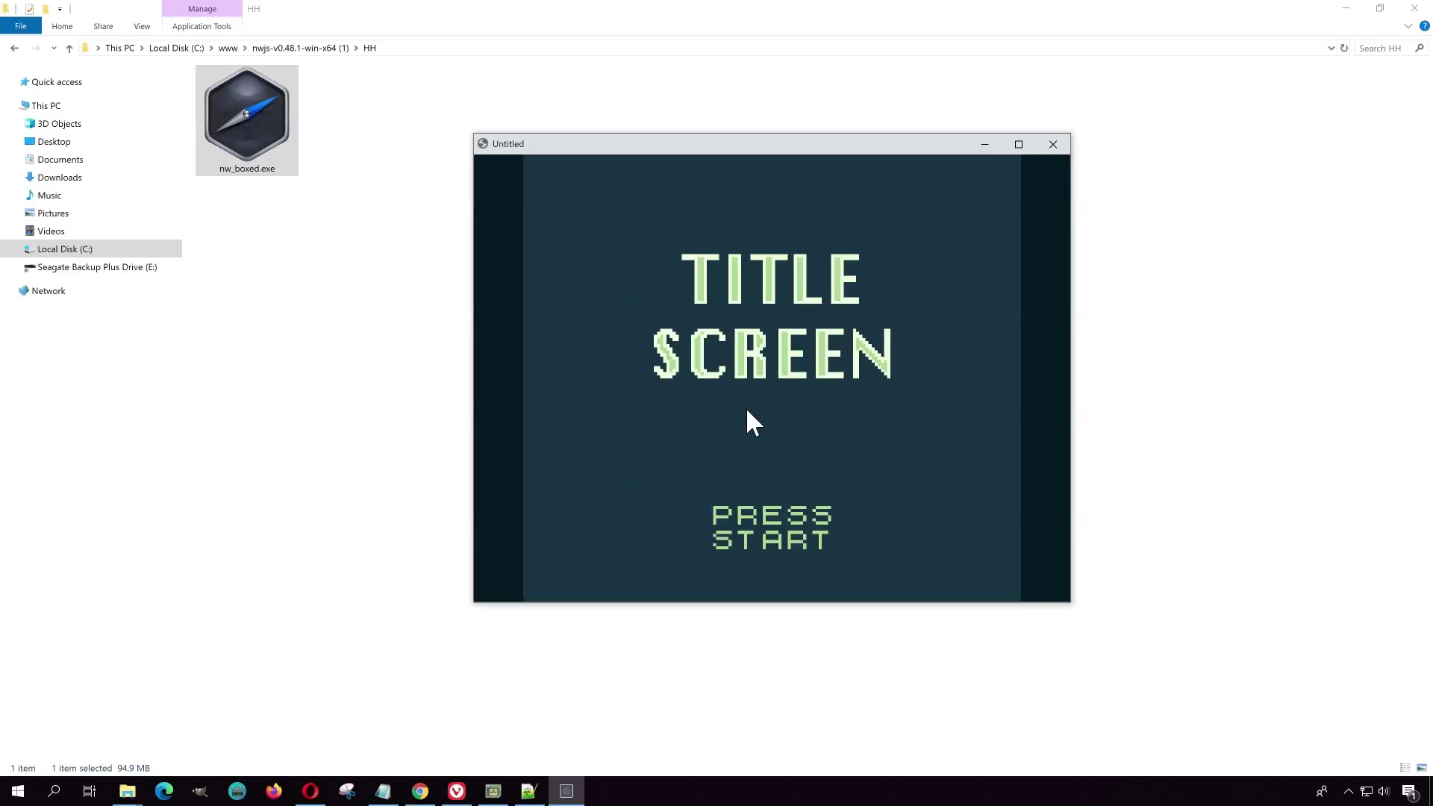
Start the game from its title screen and walk the character west along the lake's south side
key(Return)
key(z)
key(Return)
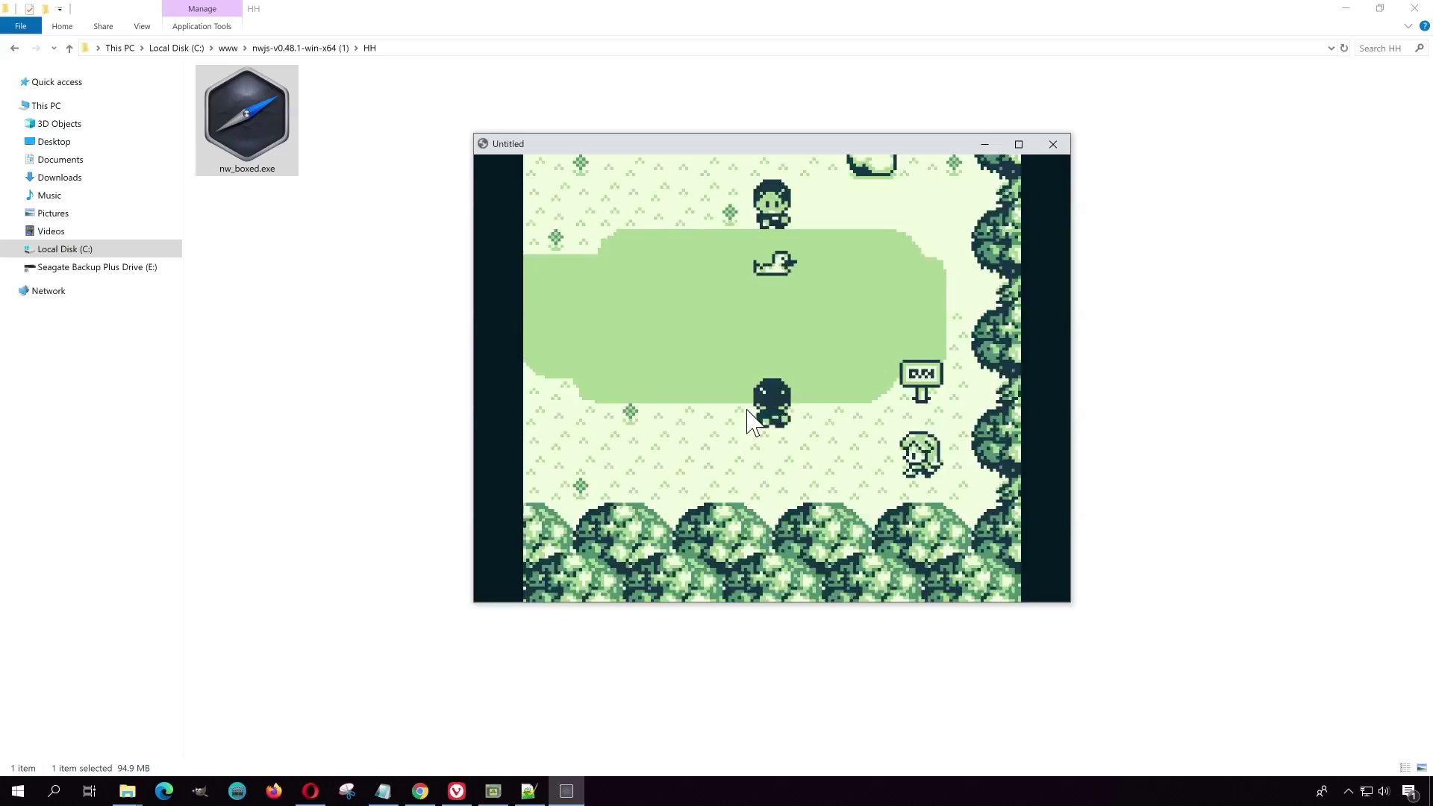
key(Left)
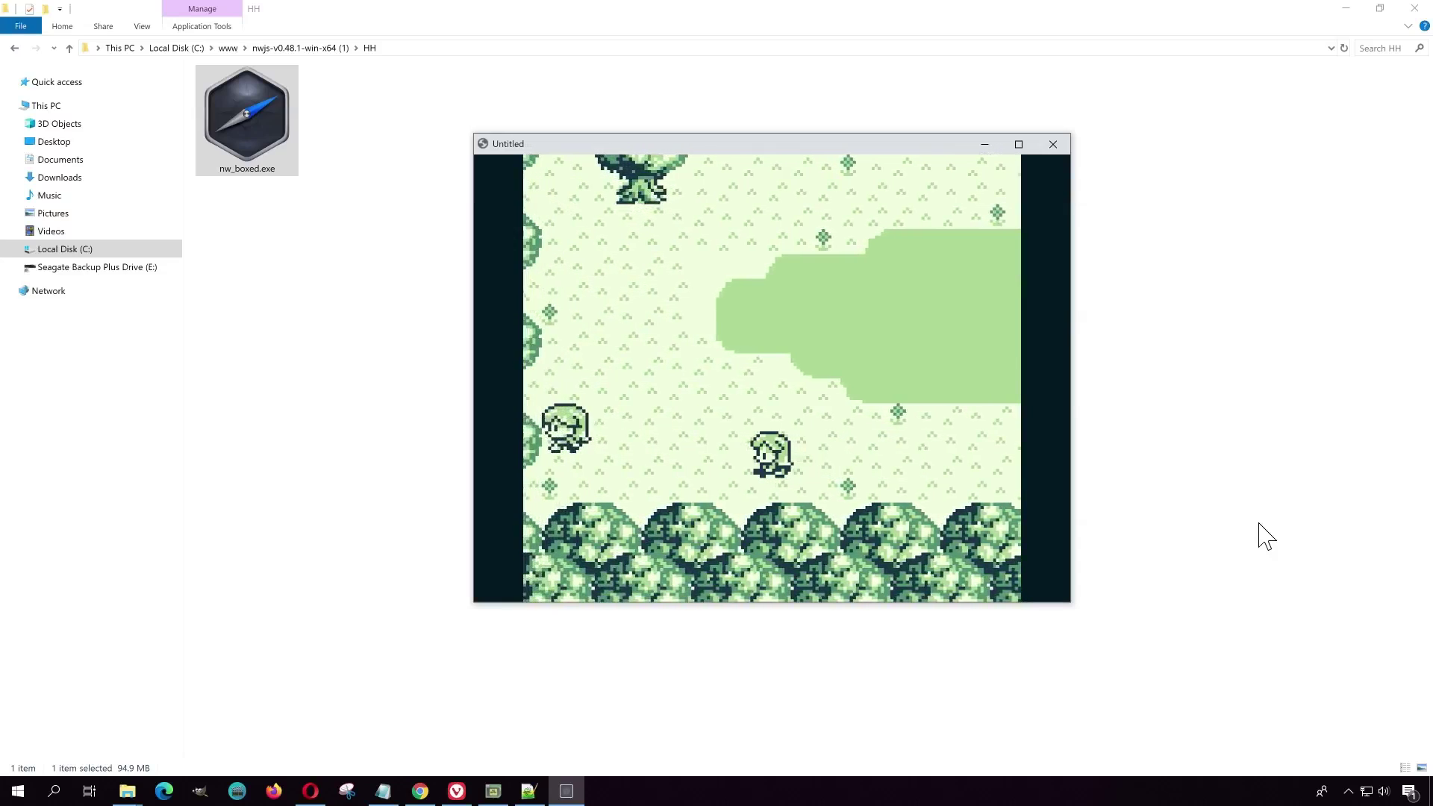
Walk the character north to the lone tree and east to the villager on the lake's north shore
key(Up)
key(Left)
key(Down)
key(Right)
key(Up)
key(Up)
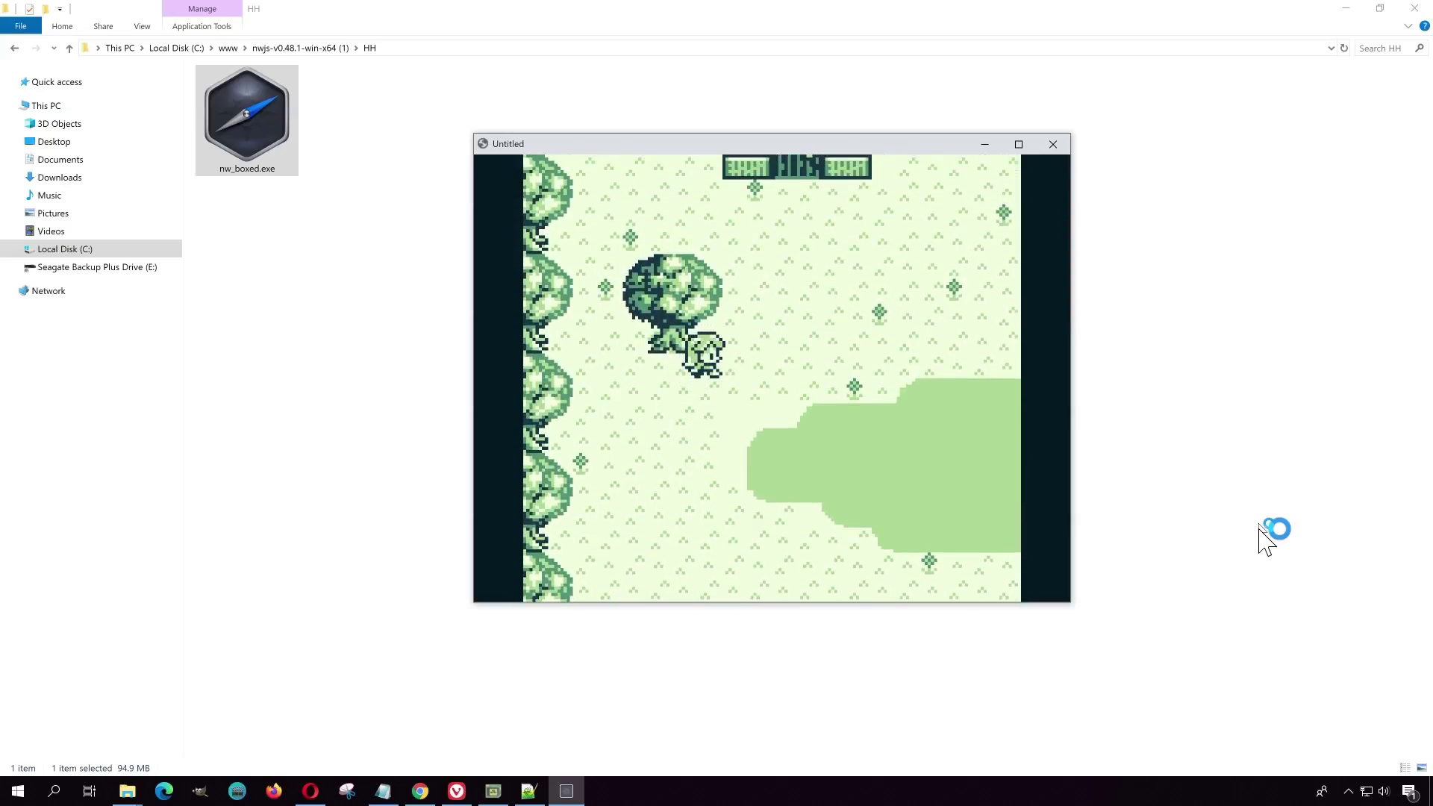
key(Right)
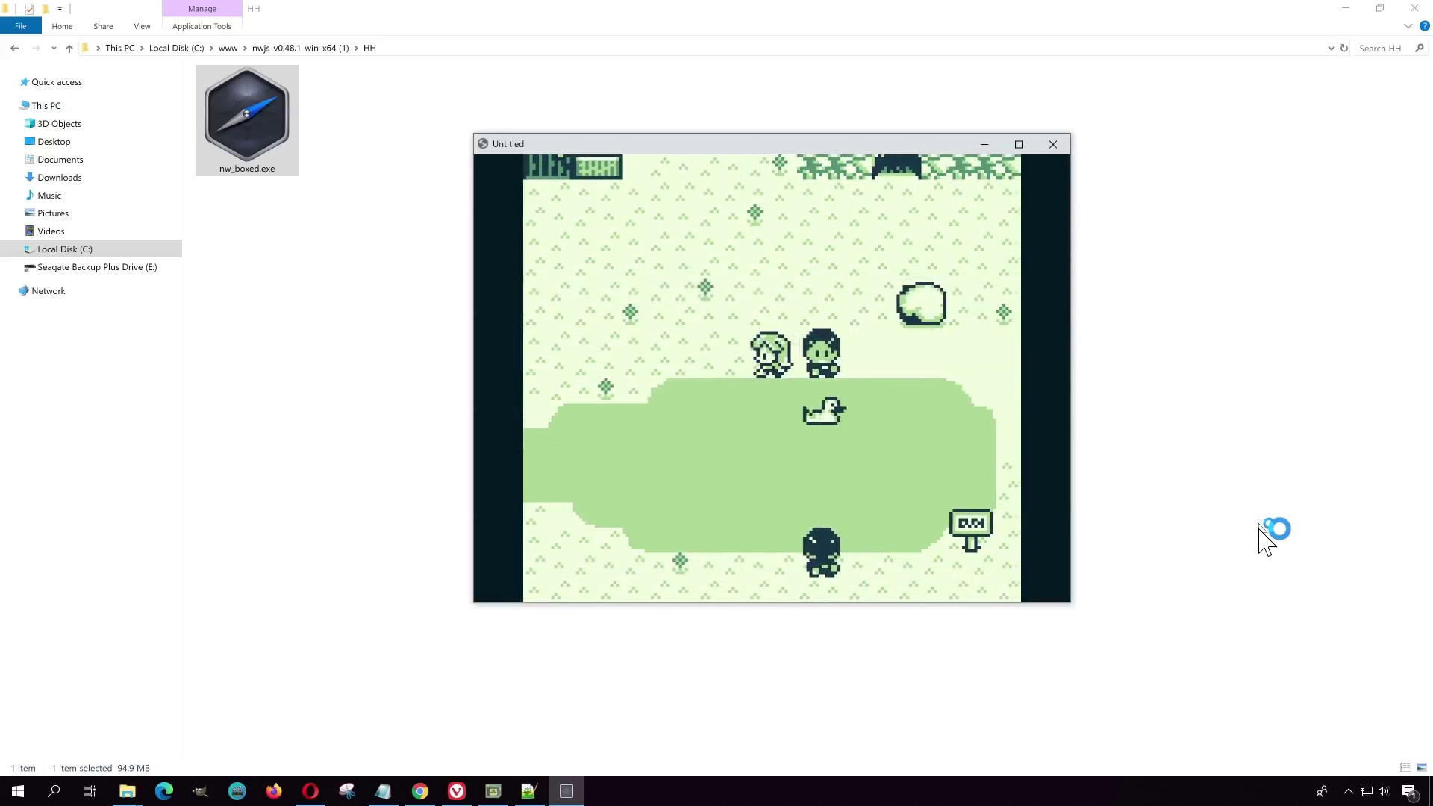
Walk the character around the north-shore villager toward the cave entrance
key(Left)
key(Up)
key(Right)
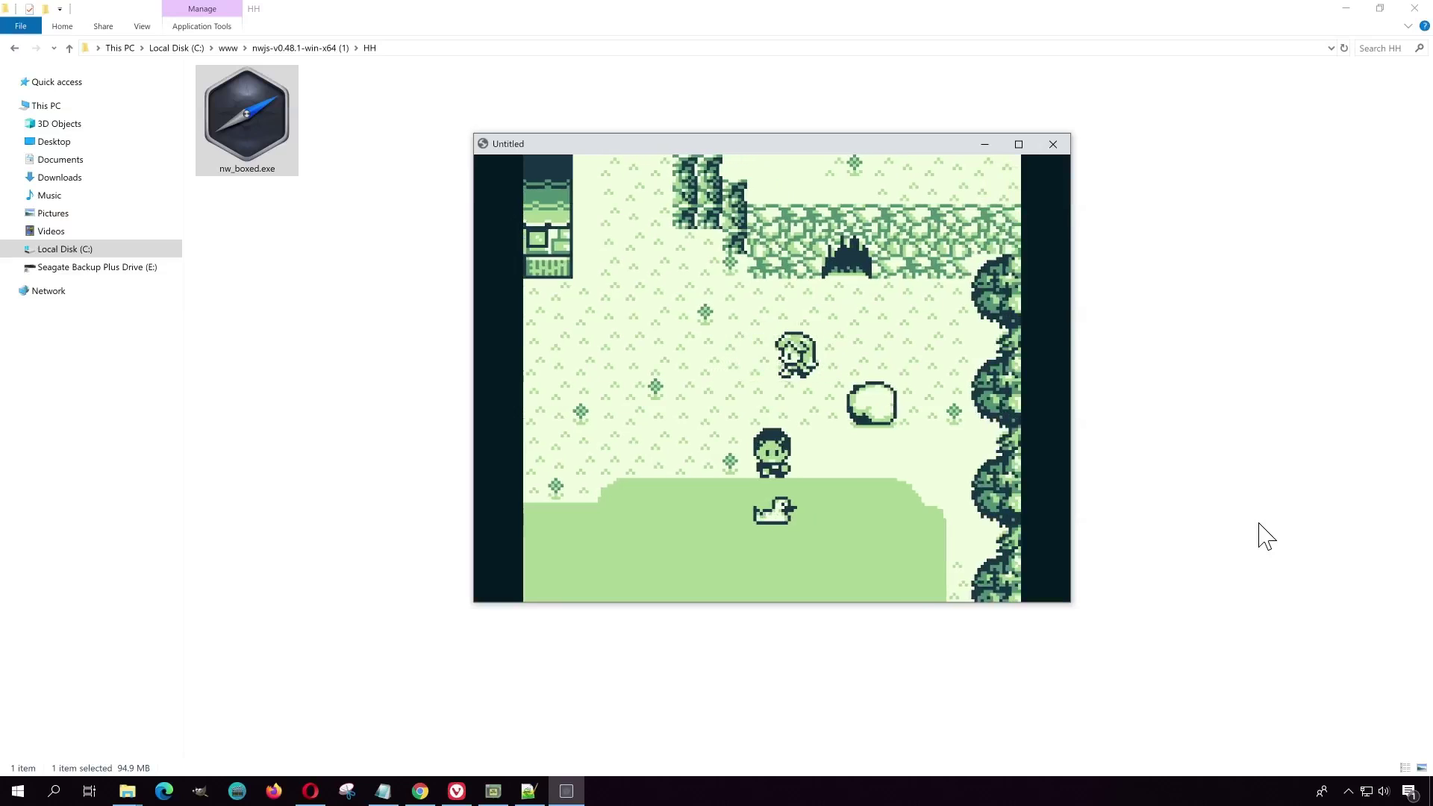
Walk the character back west along the north shore and down to the meadow at the lake's west end
key(Left)
key(Down)
key(Down)
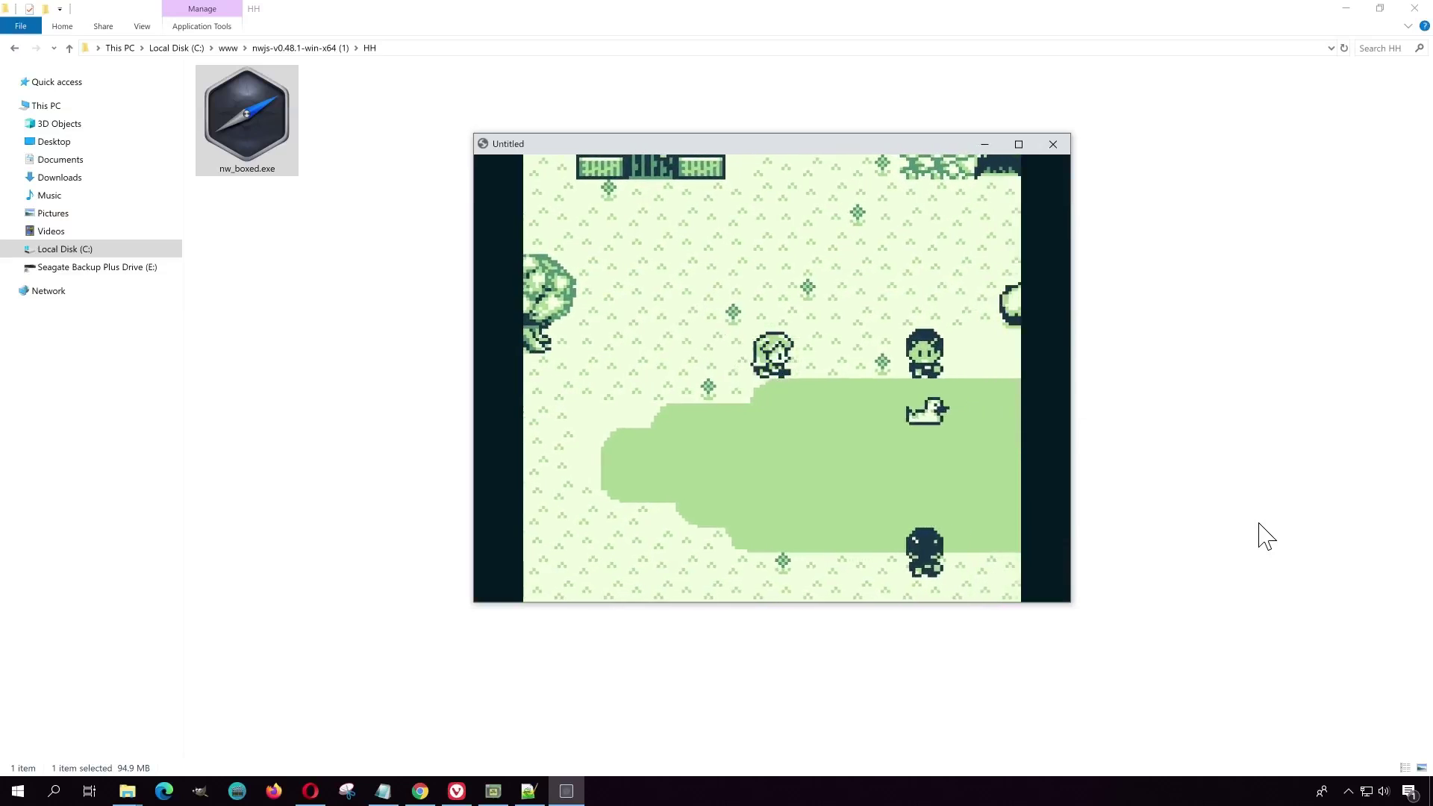
key(Right)
key(Left)
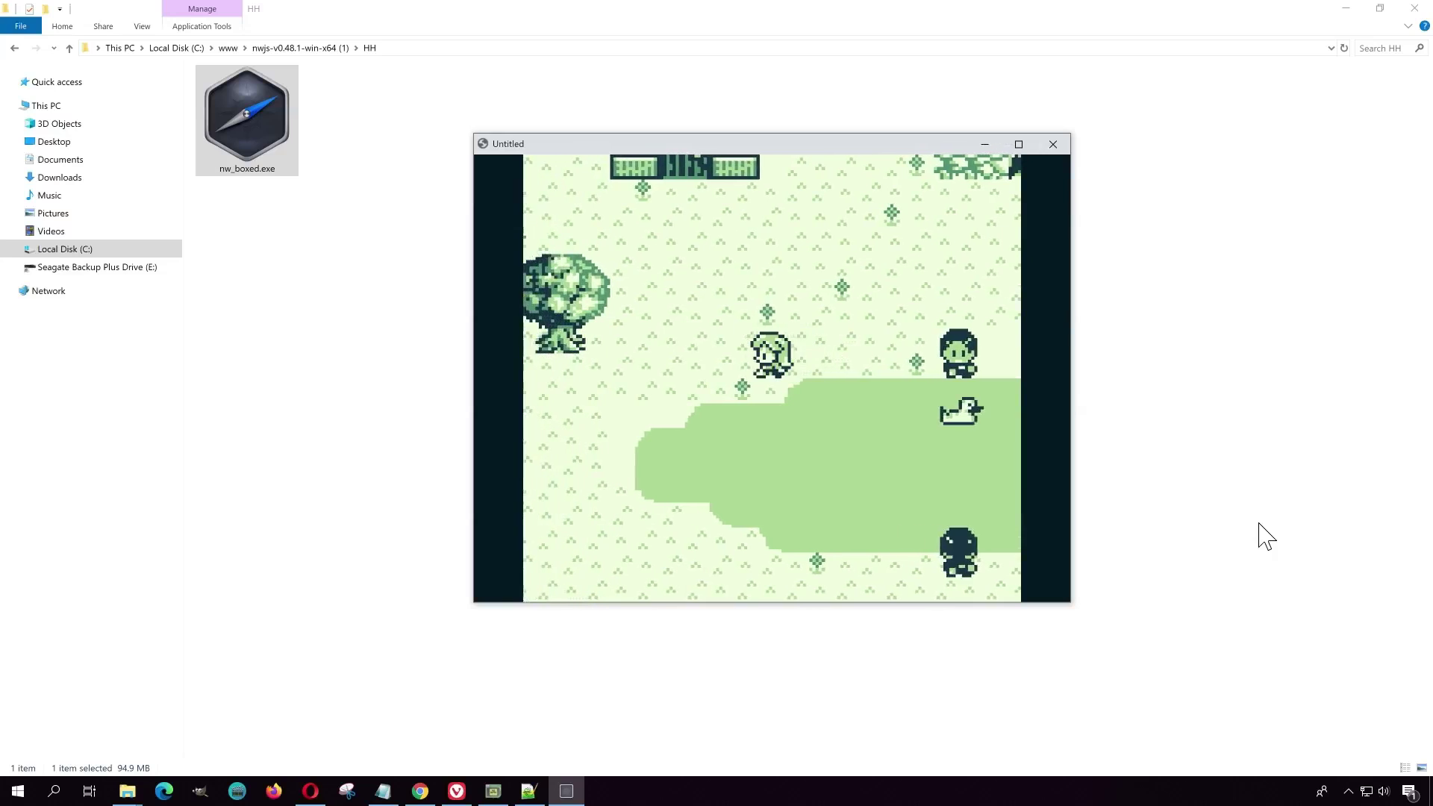
key(Down)
key(Down)
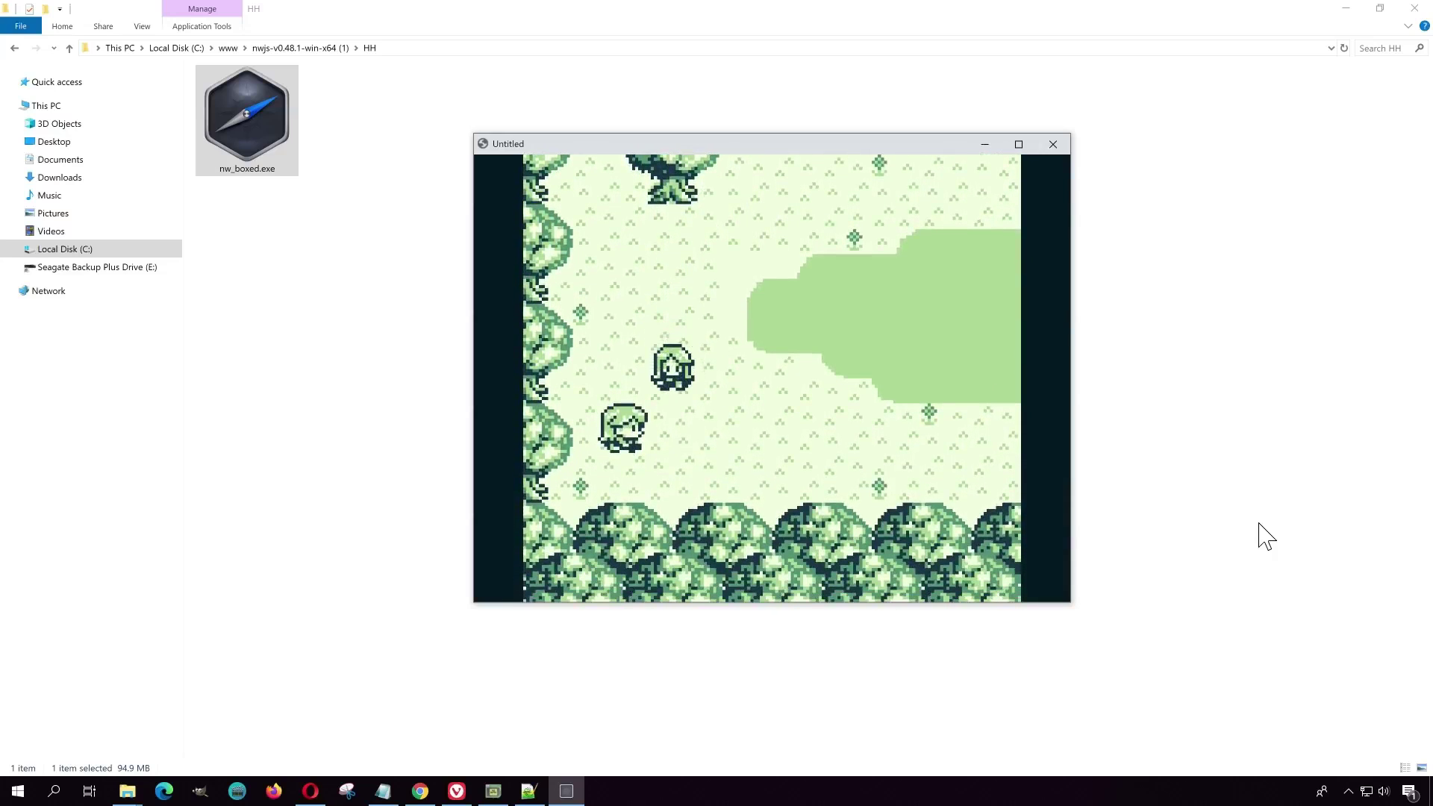
Approach the wandering girl in the meadow west of the lake and talk to her
key(Right)
key(Left)
key(Left)
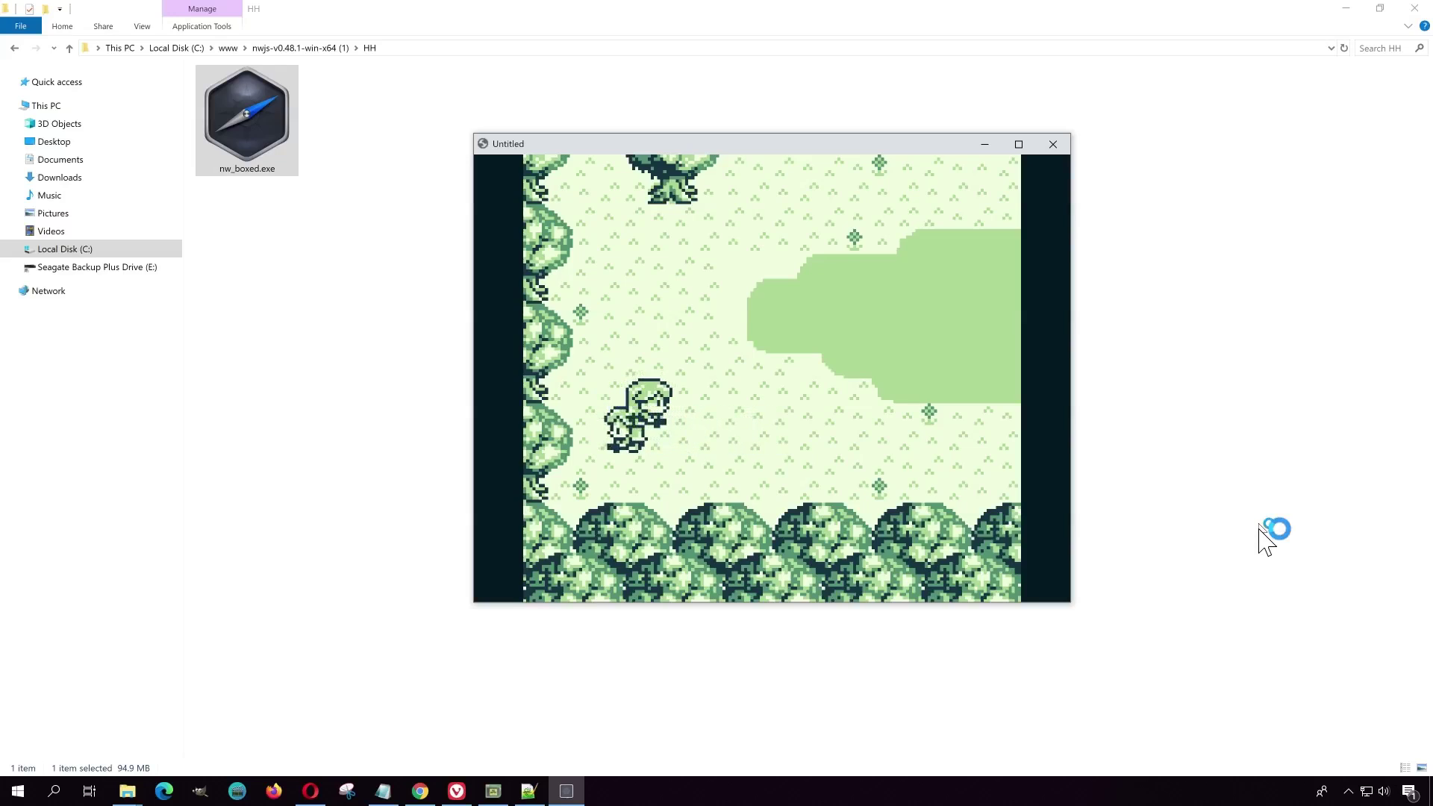
key(Up)
key(z)
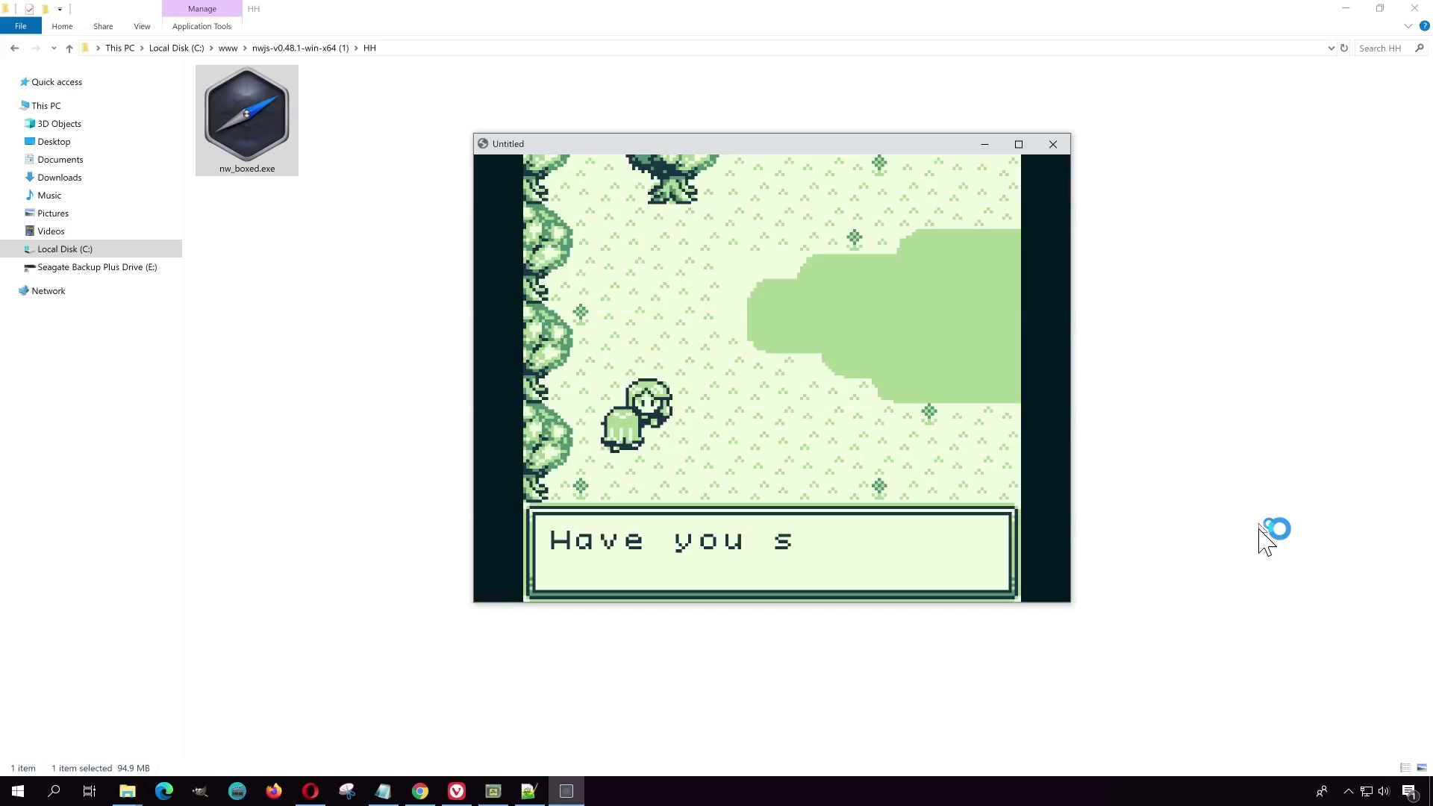
key(z)
Walk the character from the western meadow past the lone tree back to the villager on the north shore
key(Right)
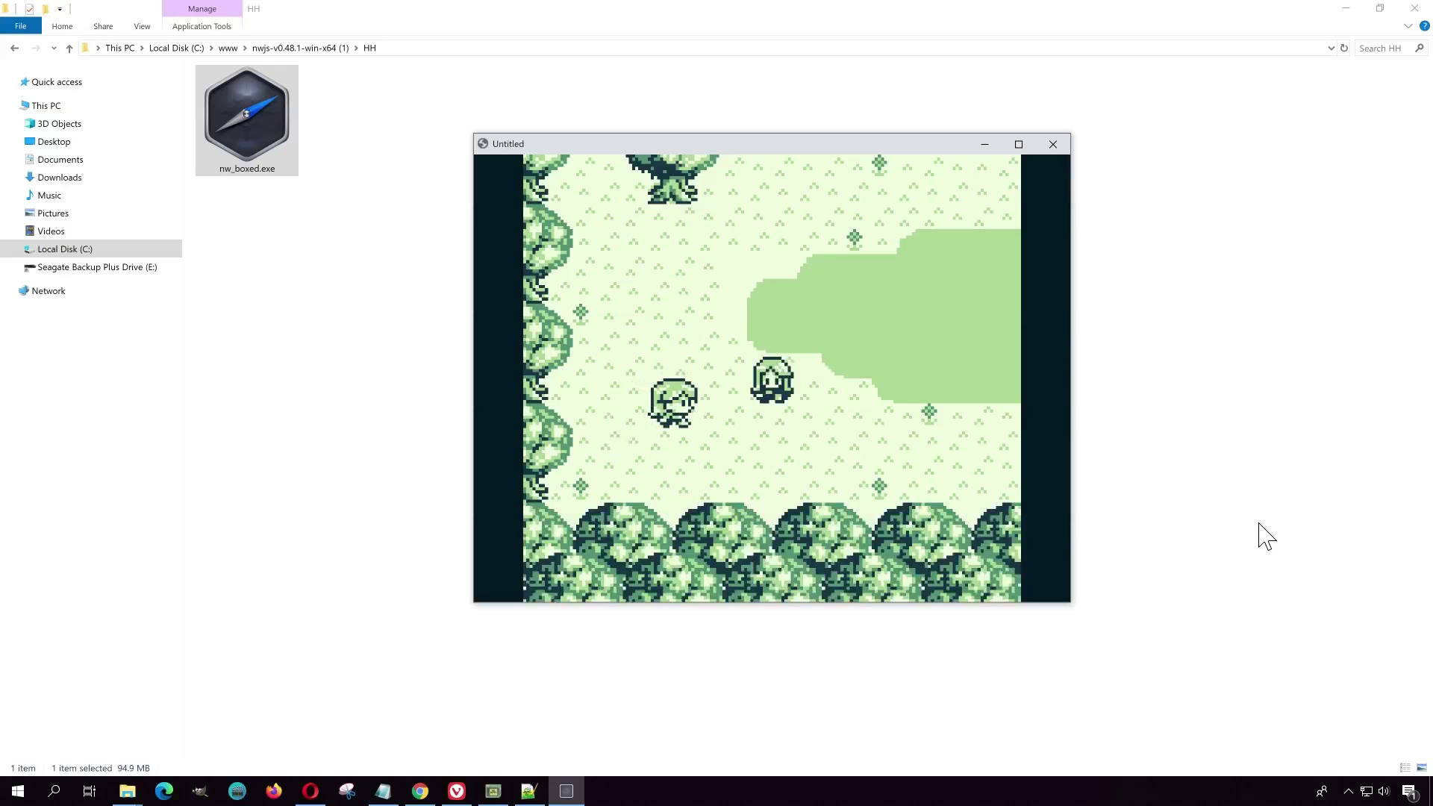
key(Left)
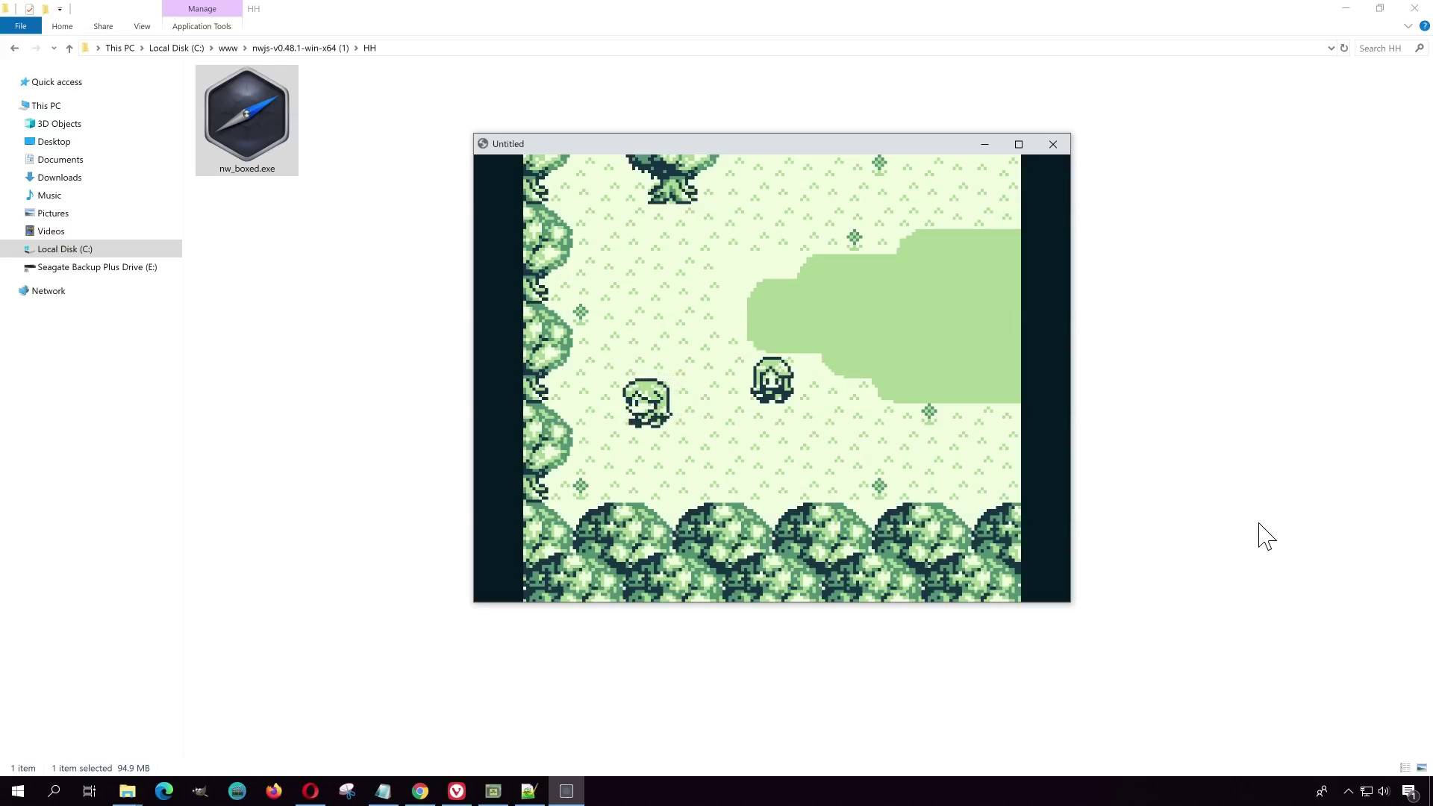
key(Left)
key(Down)
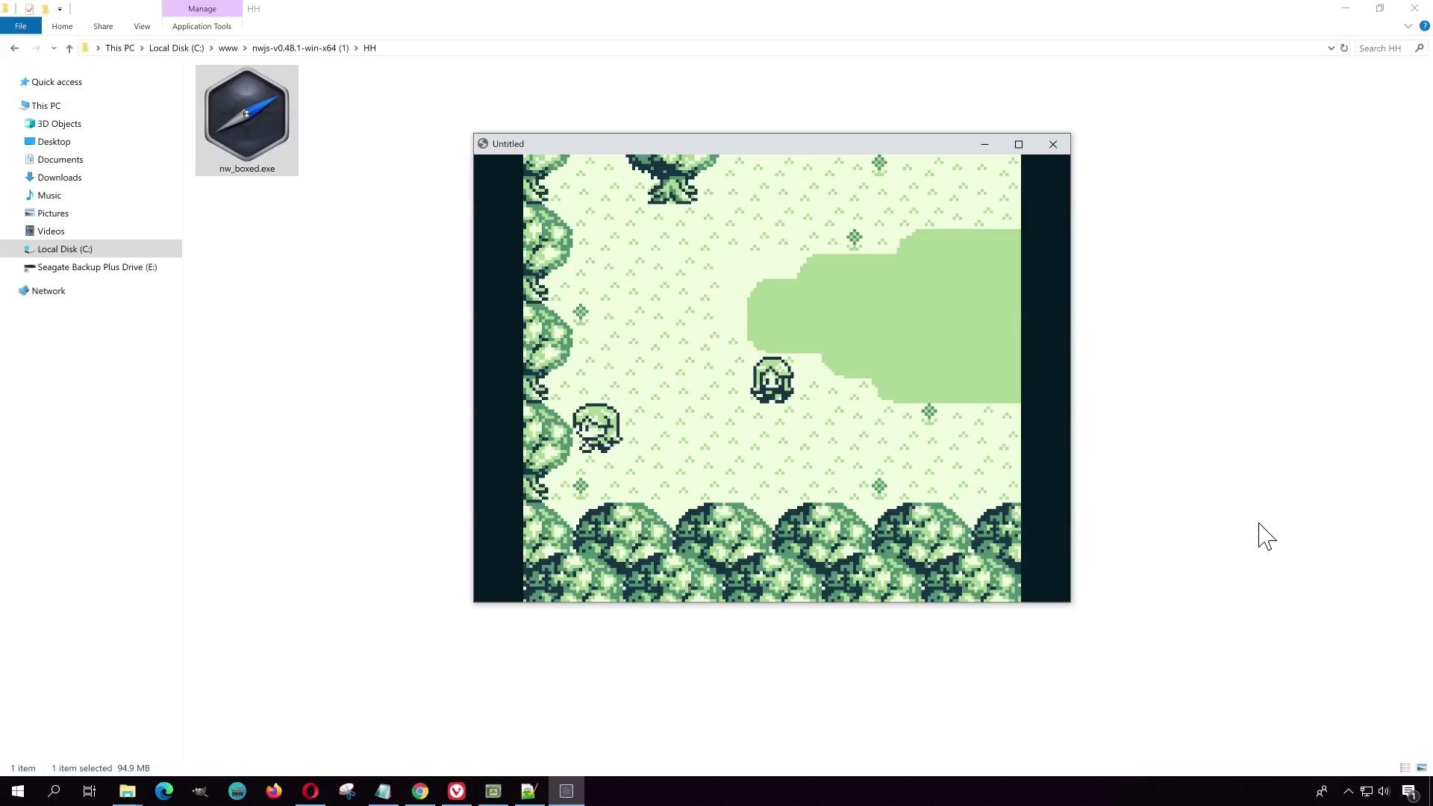
key(Left)
key(Up)
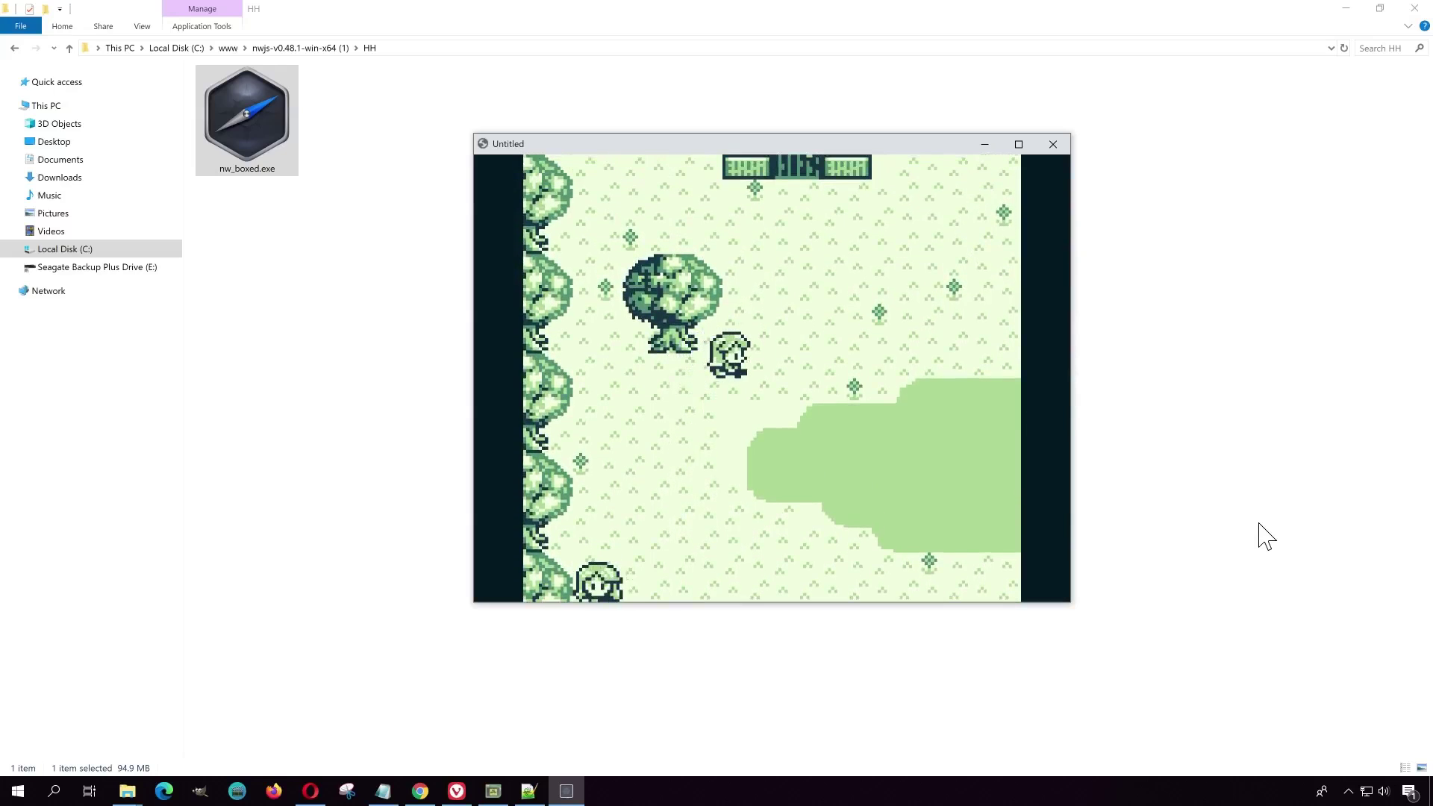
key(Right)
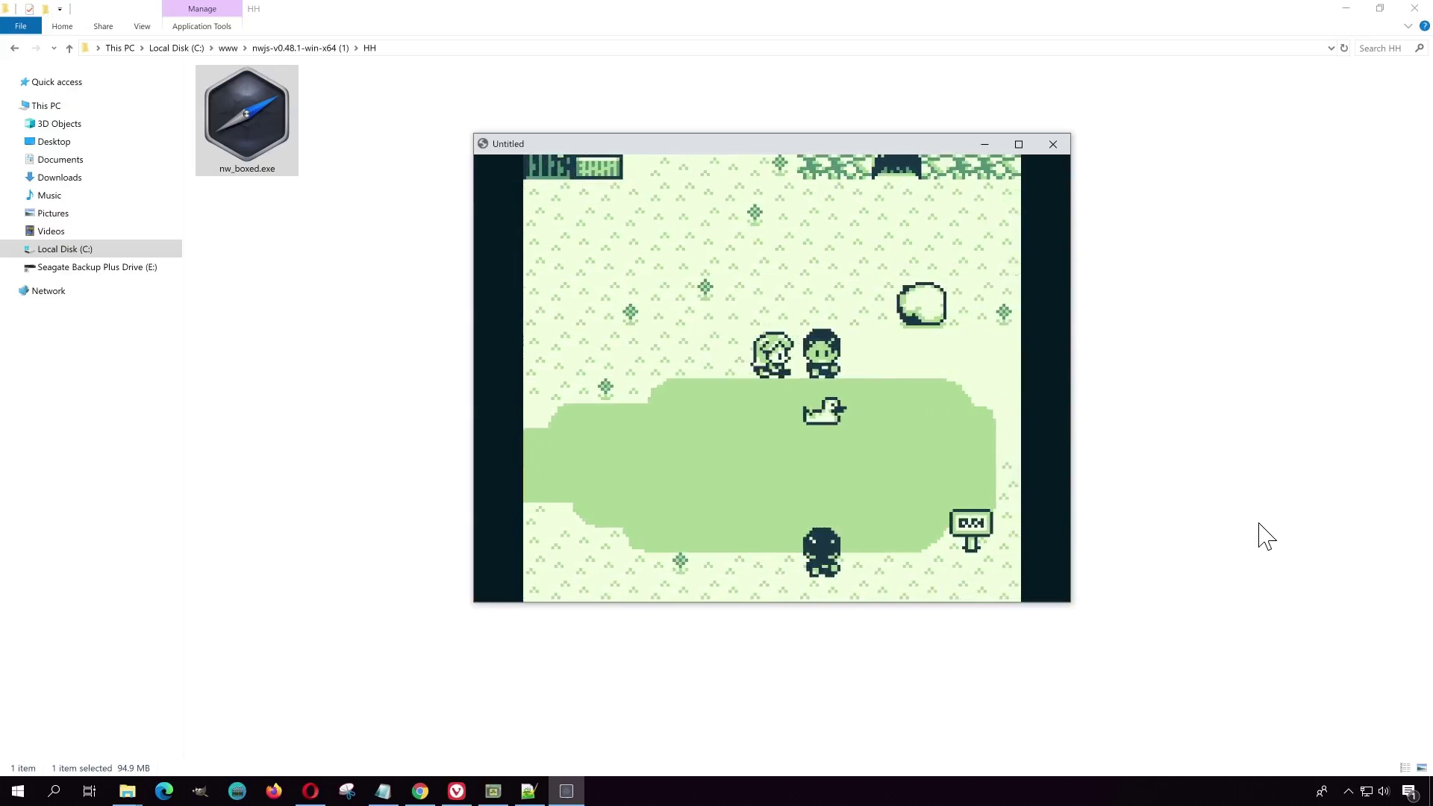